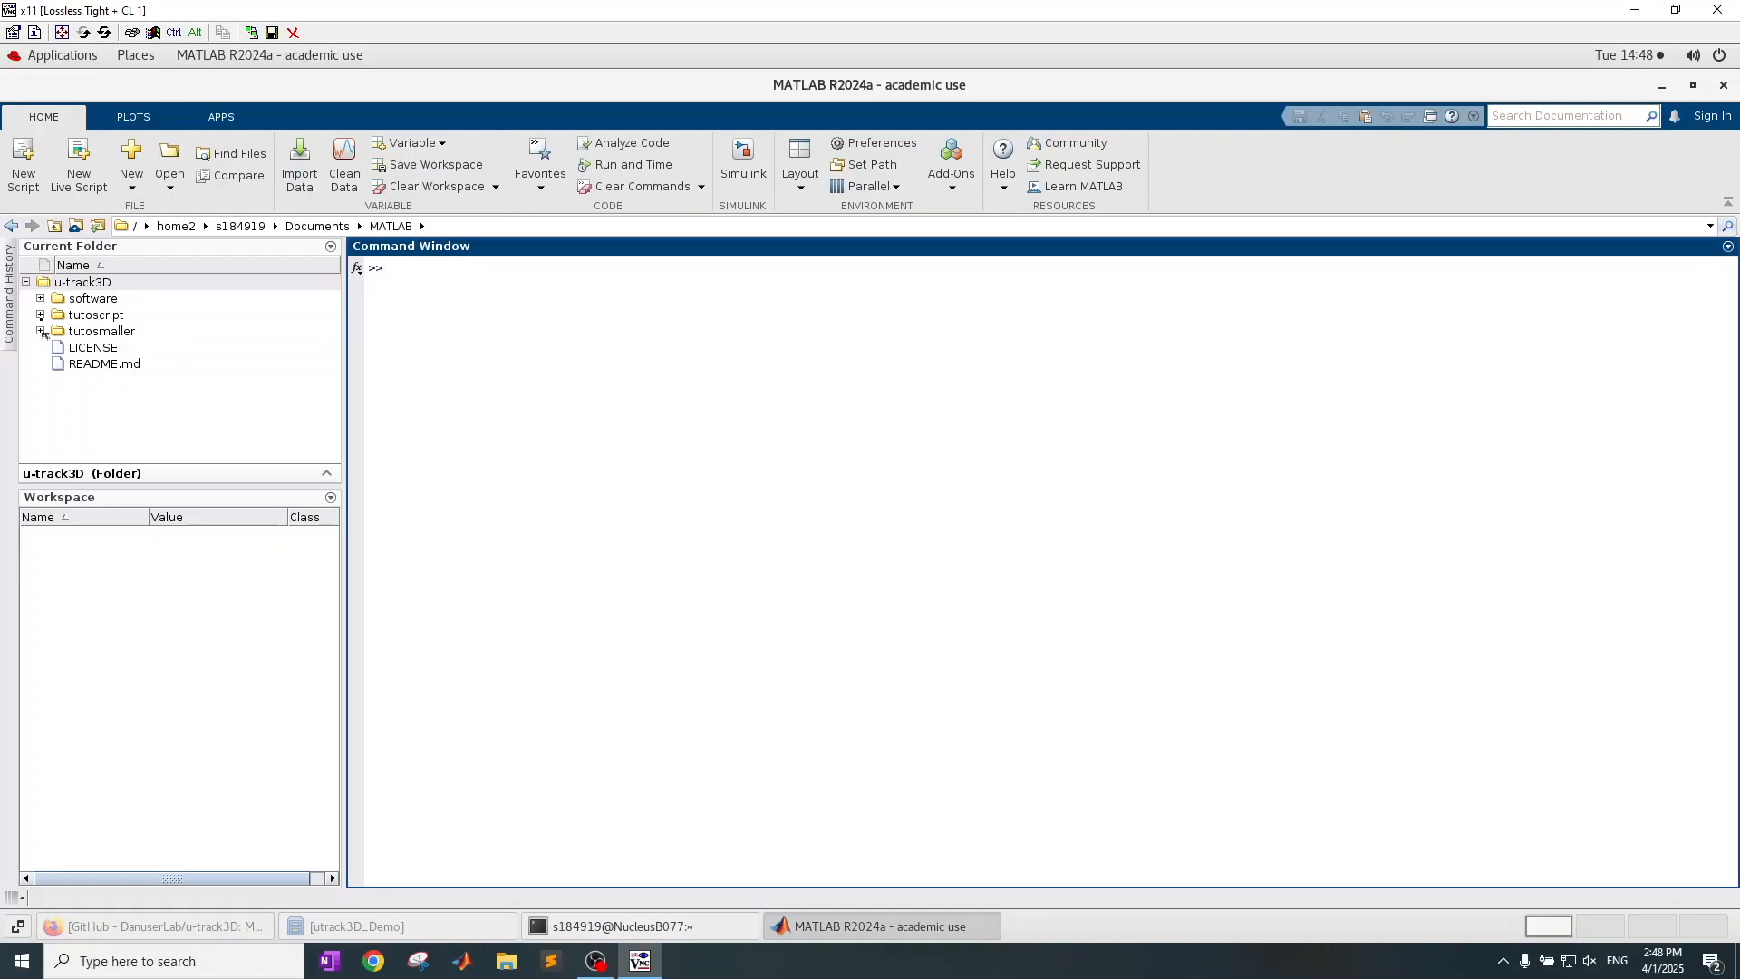
- Start a parallel pool using the default Processes profile
{"action": "left_click", "coordinate": [121, 301]}
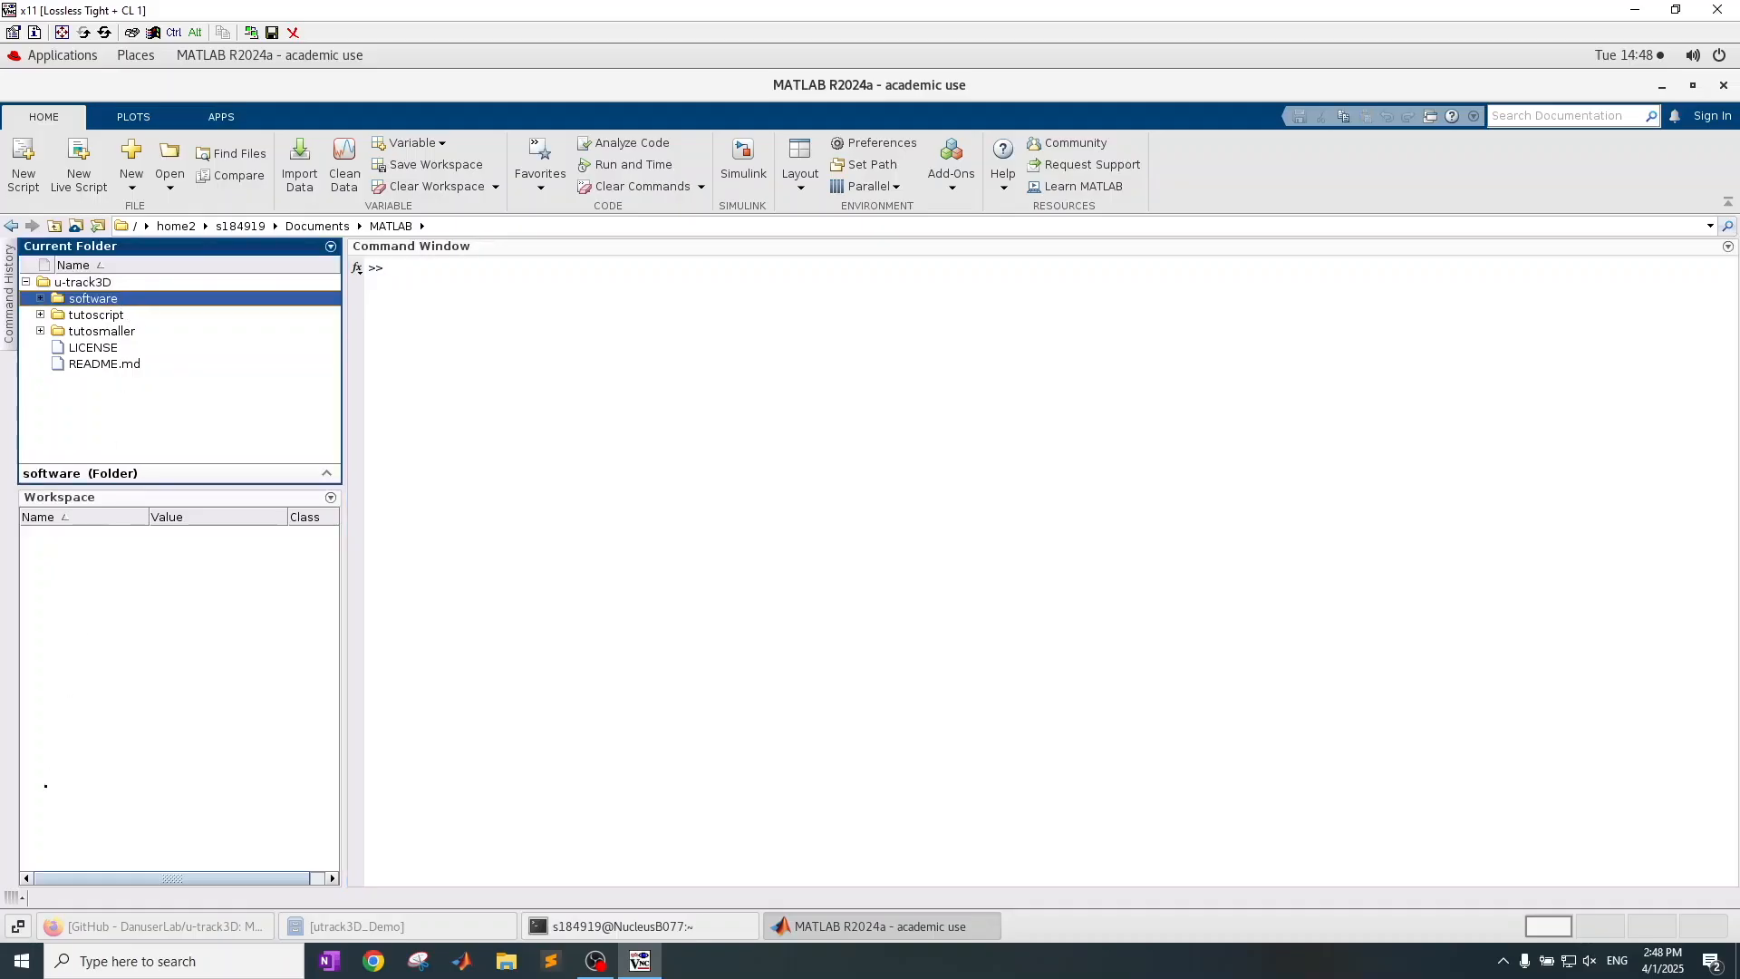
{"action": "left_click", "coordinate": [20, 899]}
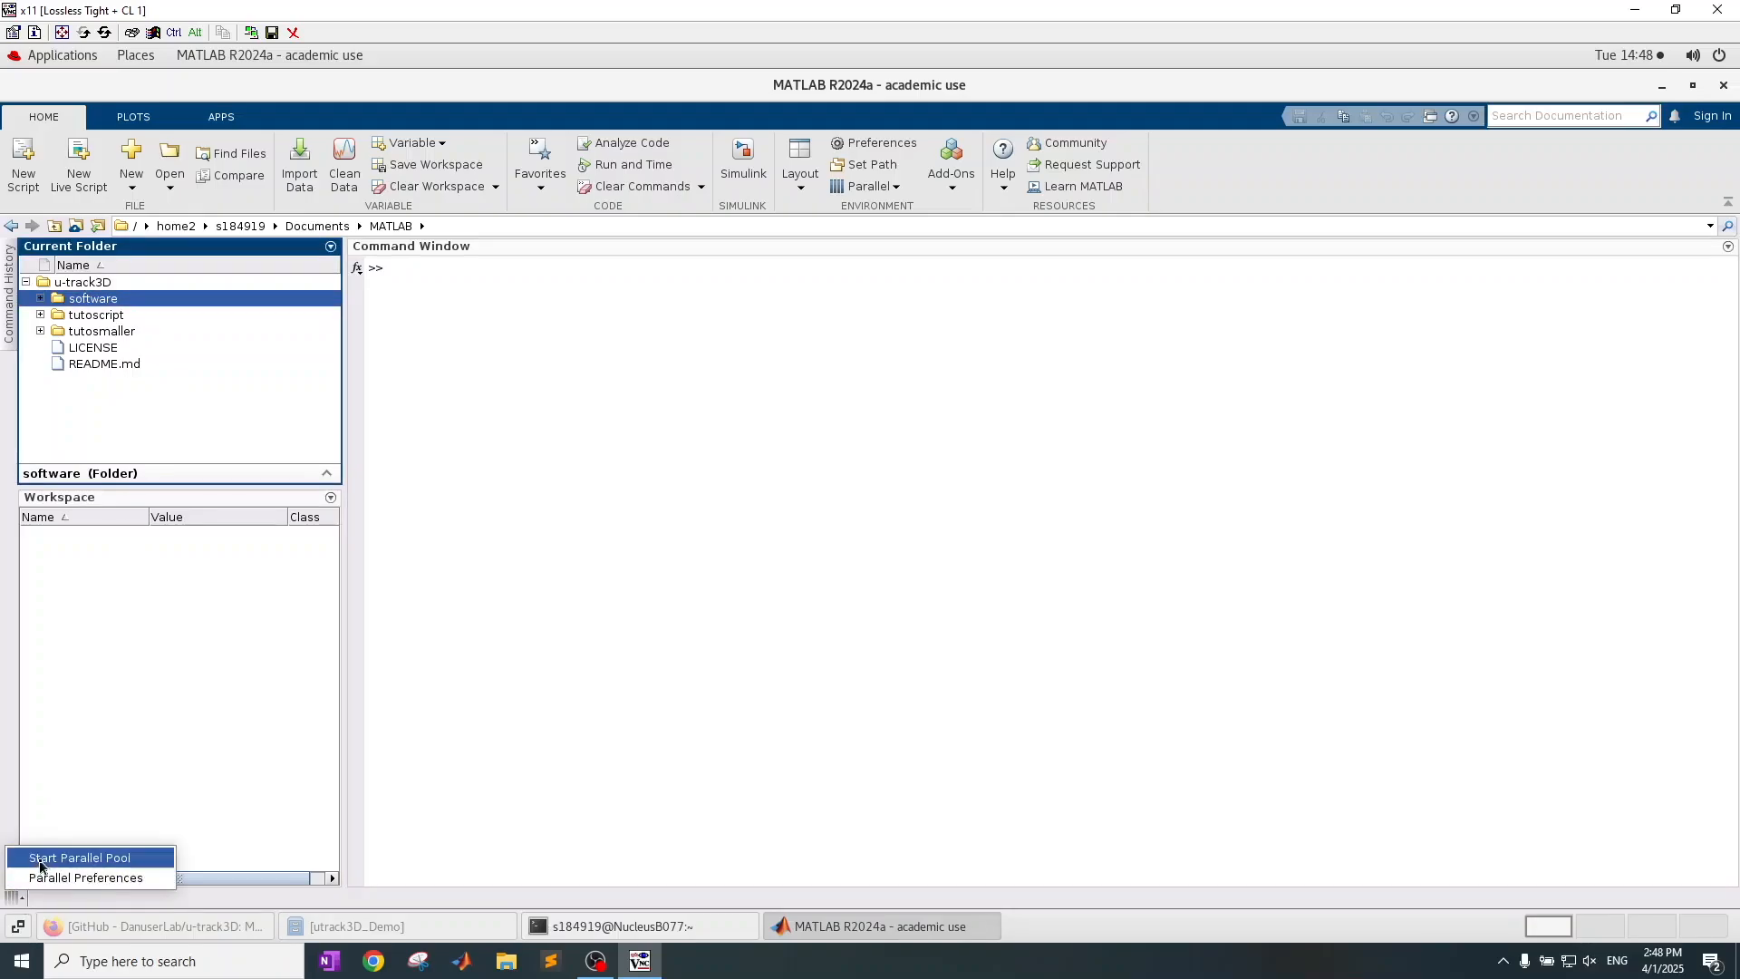
{"action": "left_click", "coordinate": [40, 861]}
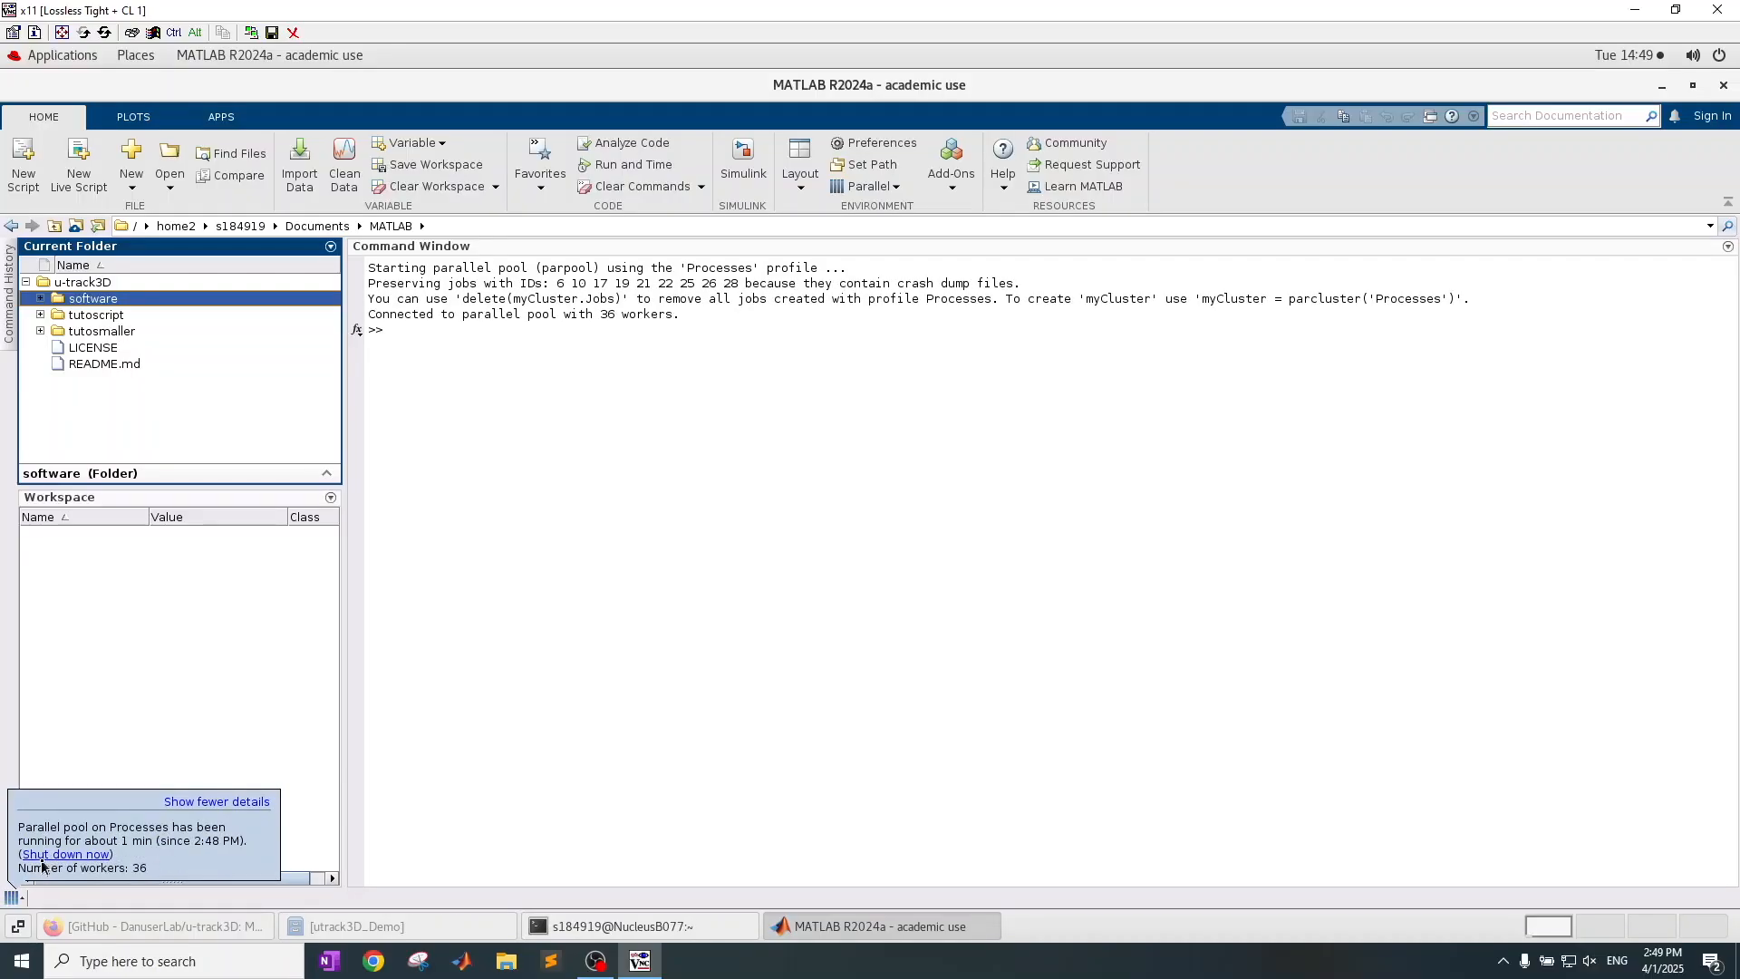
- Launch u_quantify from the Command Window and start a new movie for the u-track3D analysis package
{"action": "left_click", "coordinate": [480, 339]}
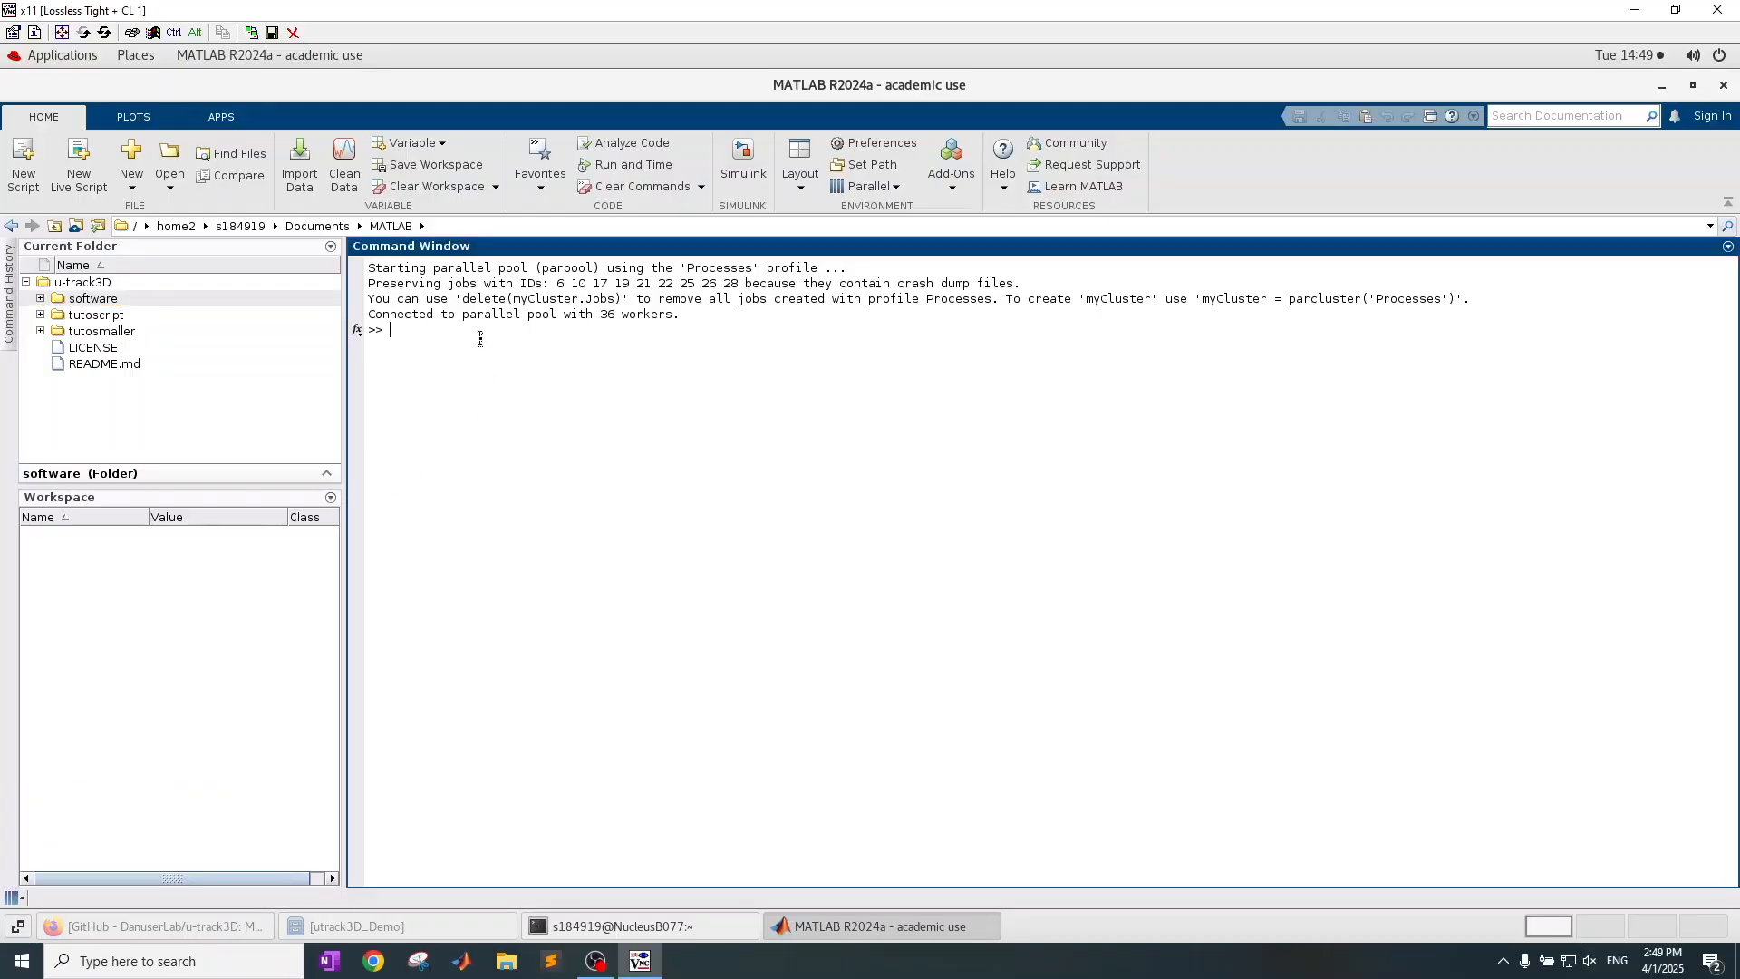
{"action": "type", "text": "u_quantify"}
{"action": "key", "text": "Return"}
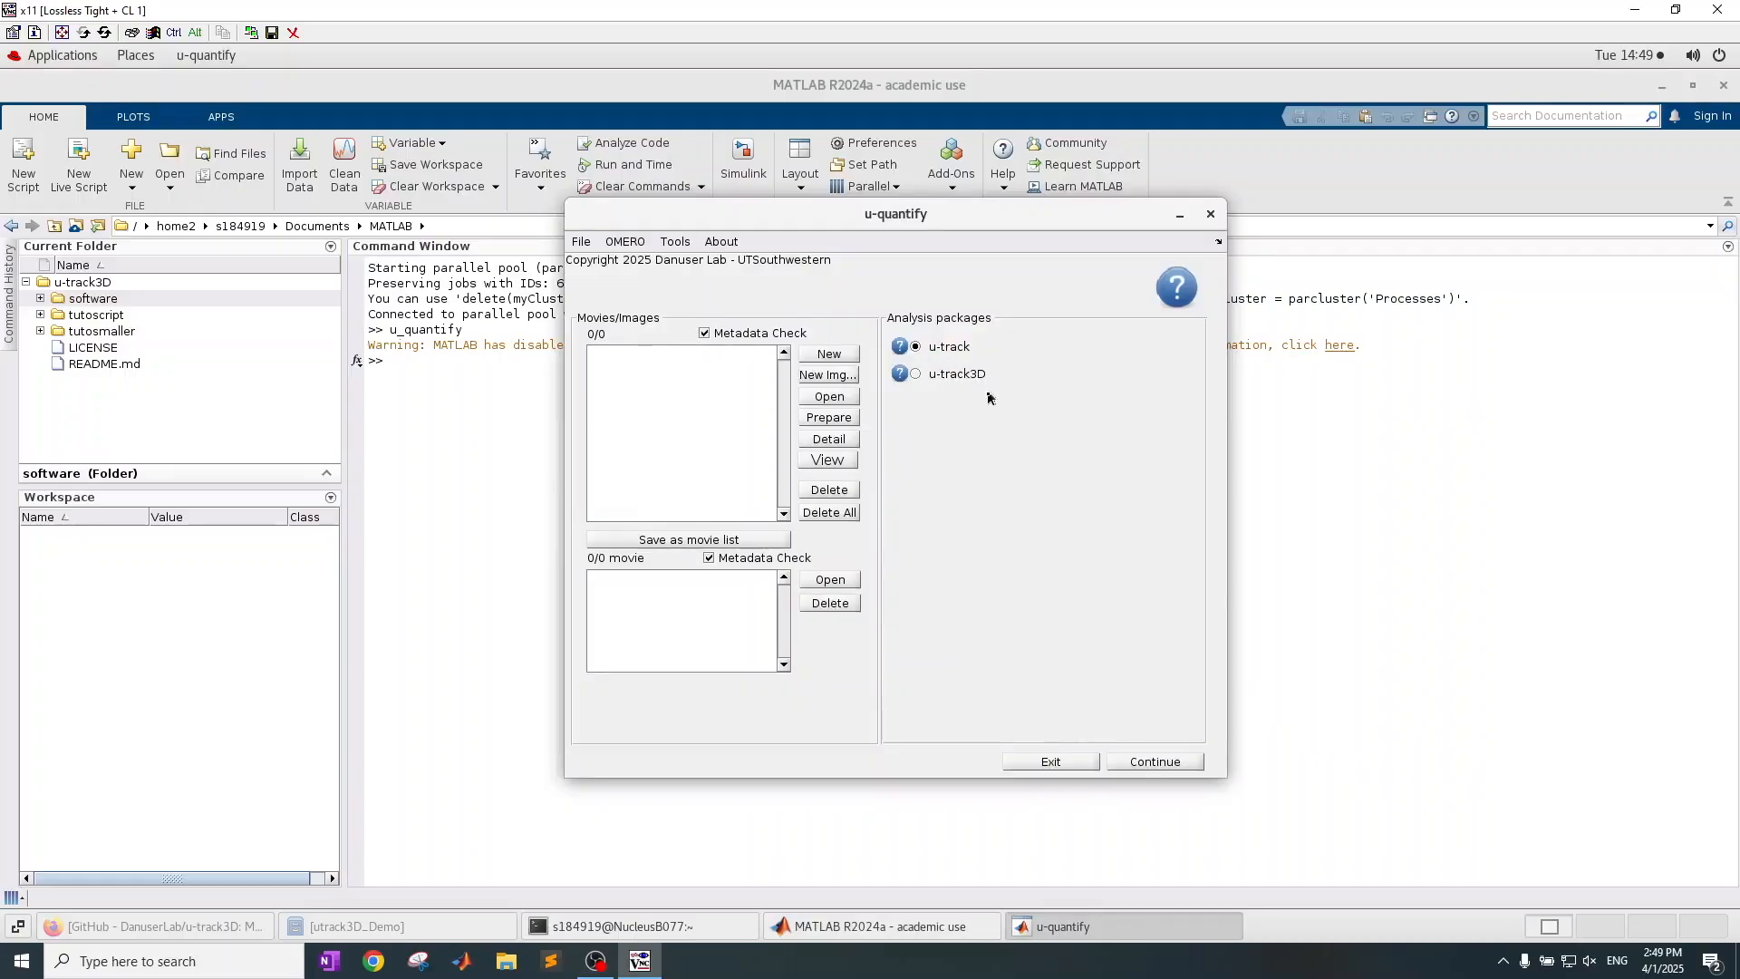
{"action": "left_click", "coordinate": [917, 374]}
{"action": "left_click", "coordinate": [828, 354]}
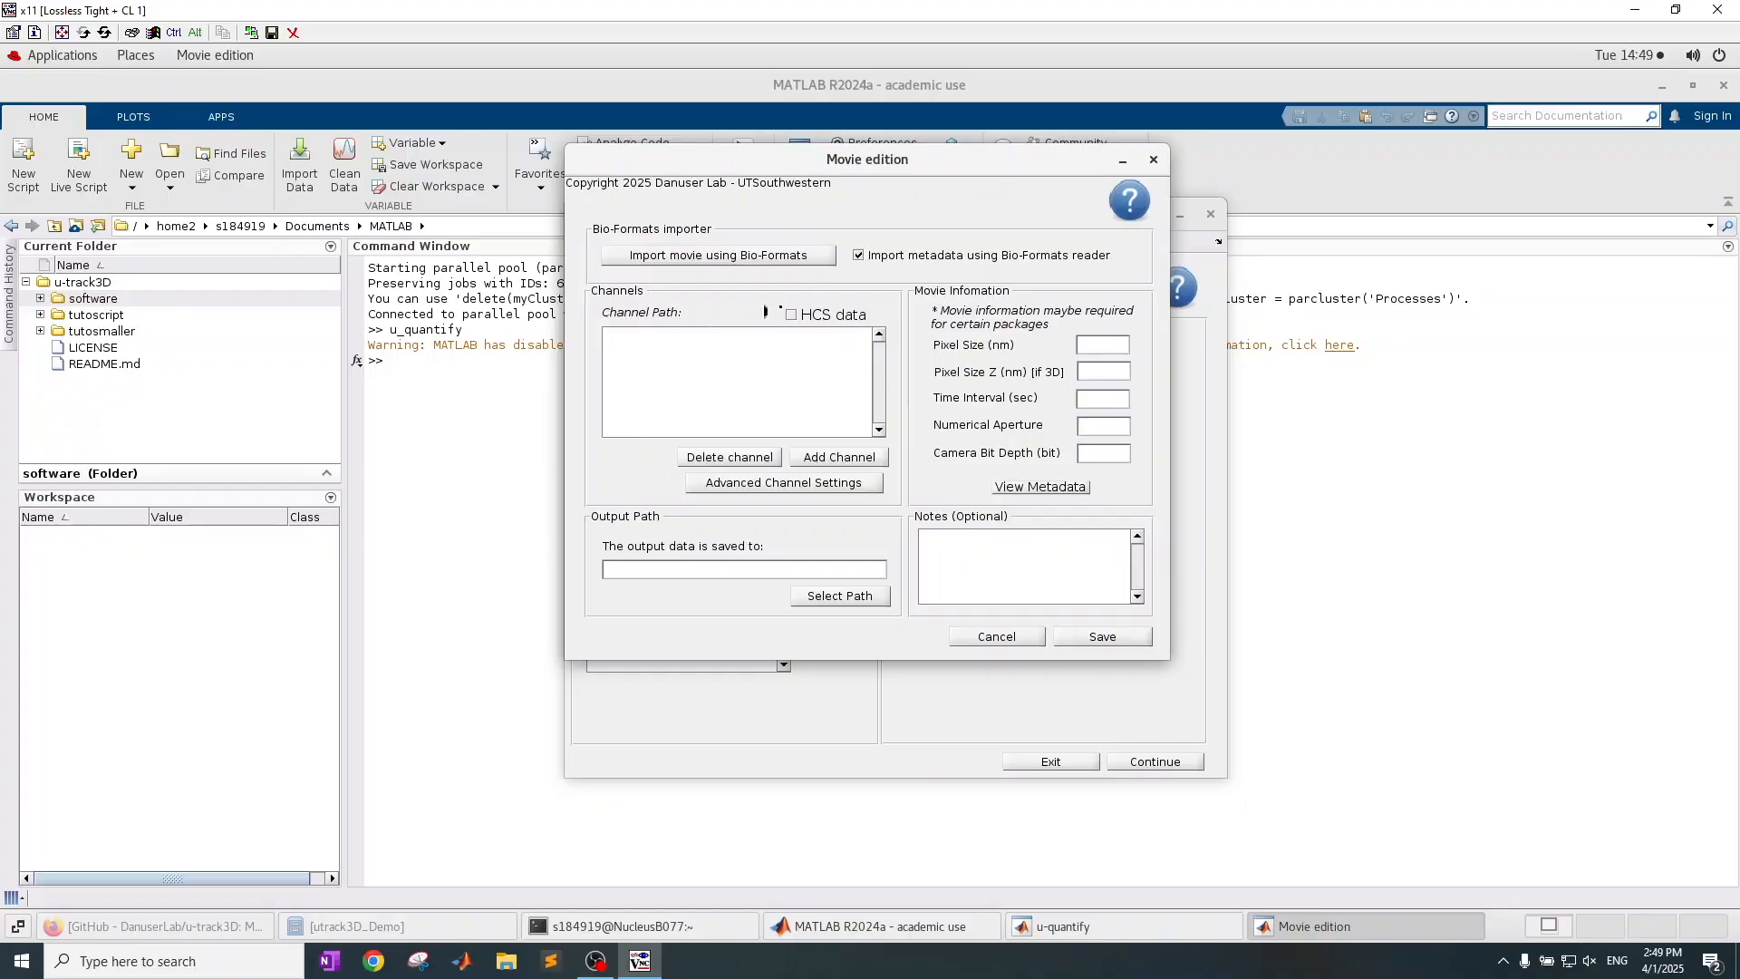
- Examine the raw TIFF frames in the raw/ch1 folder of utrack3D_Demo in the file manager
{"action": "left_click", "coordinate": [457, 928]}
{"action": "double_click", "coordinate": [577, 313]}
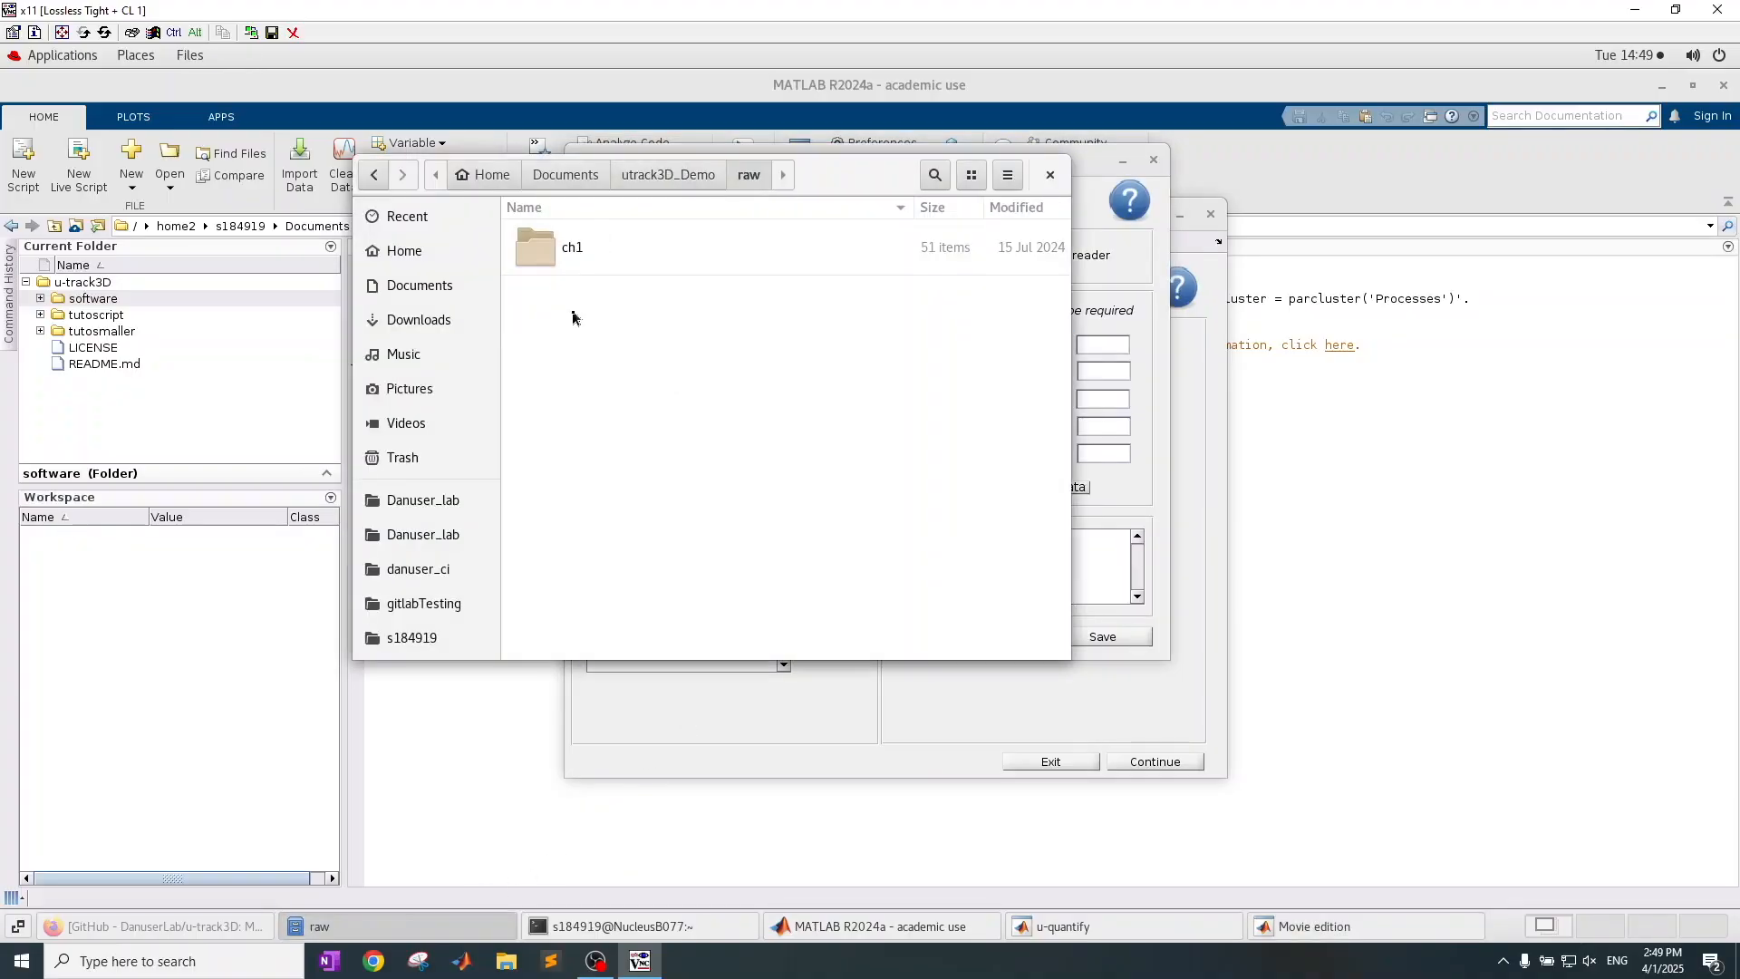
{"action": "double_click", "coordinate": [551, 252]}
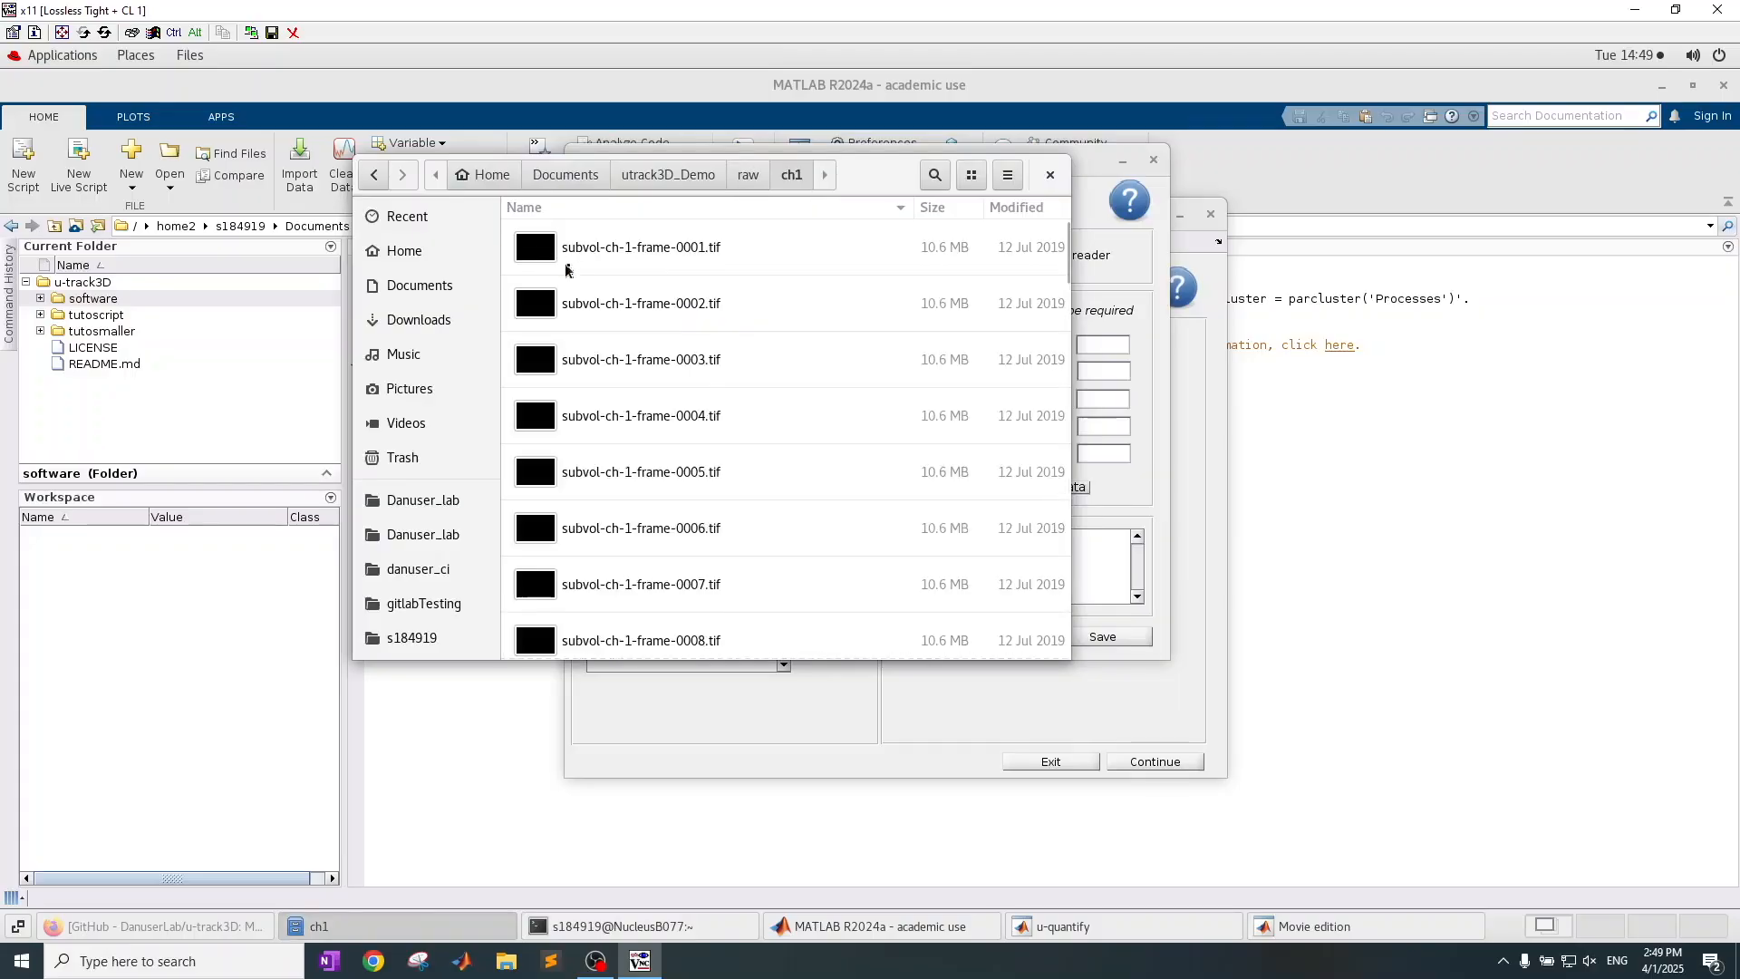
{"action": "scroll", "coordinate": [725, 290], "scroll_direction": "down", "scroll_amount": 6}
{"action": "scroll", "coordinate": [799, 508], "scroll_direction": "down", "scroll_amount": 8}
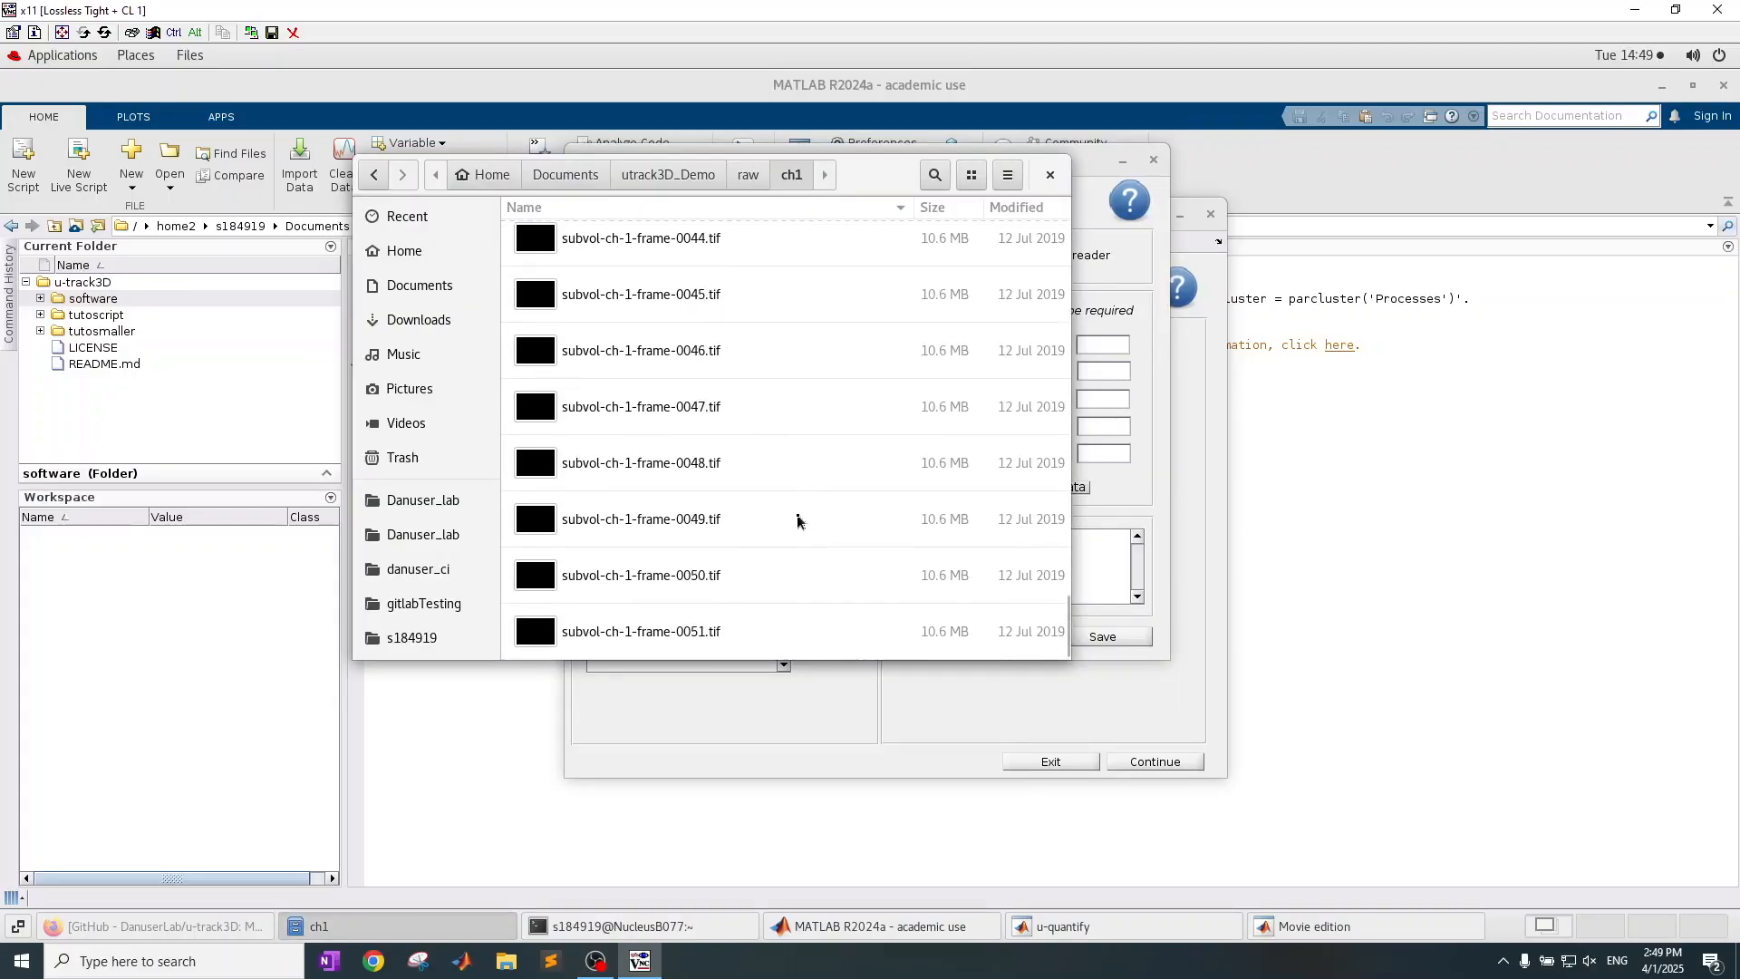
{"action": "left_click", "coordinate": [679, 177]}
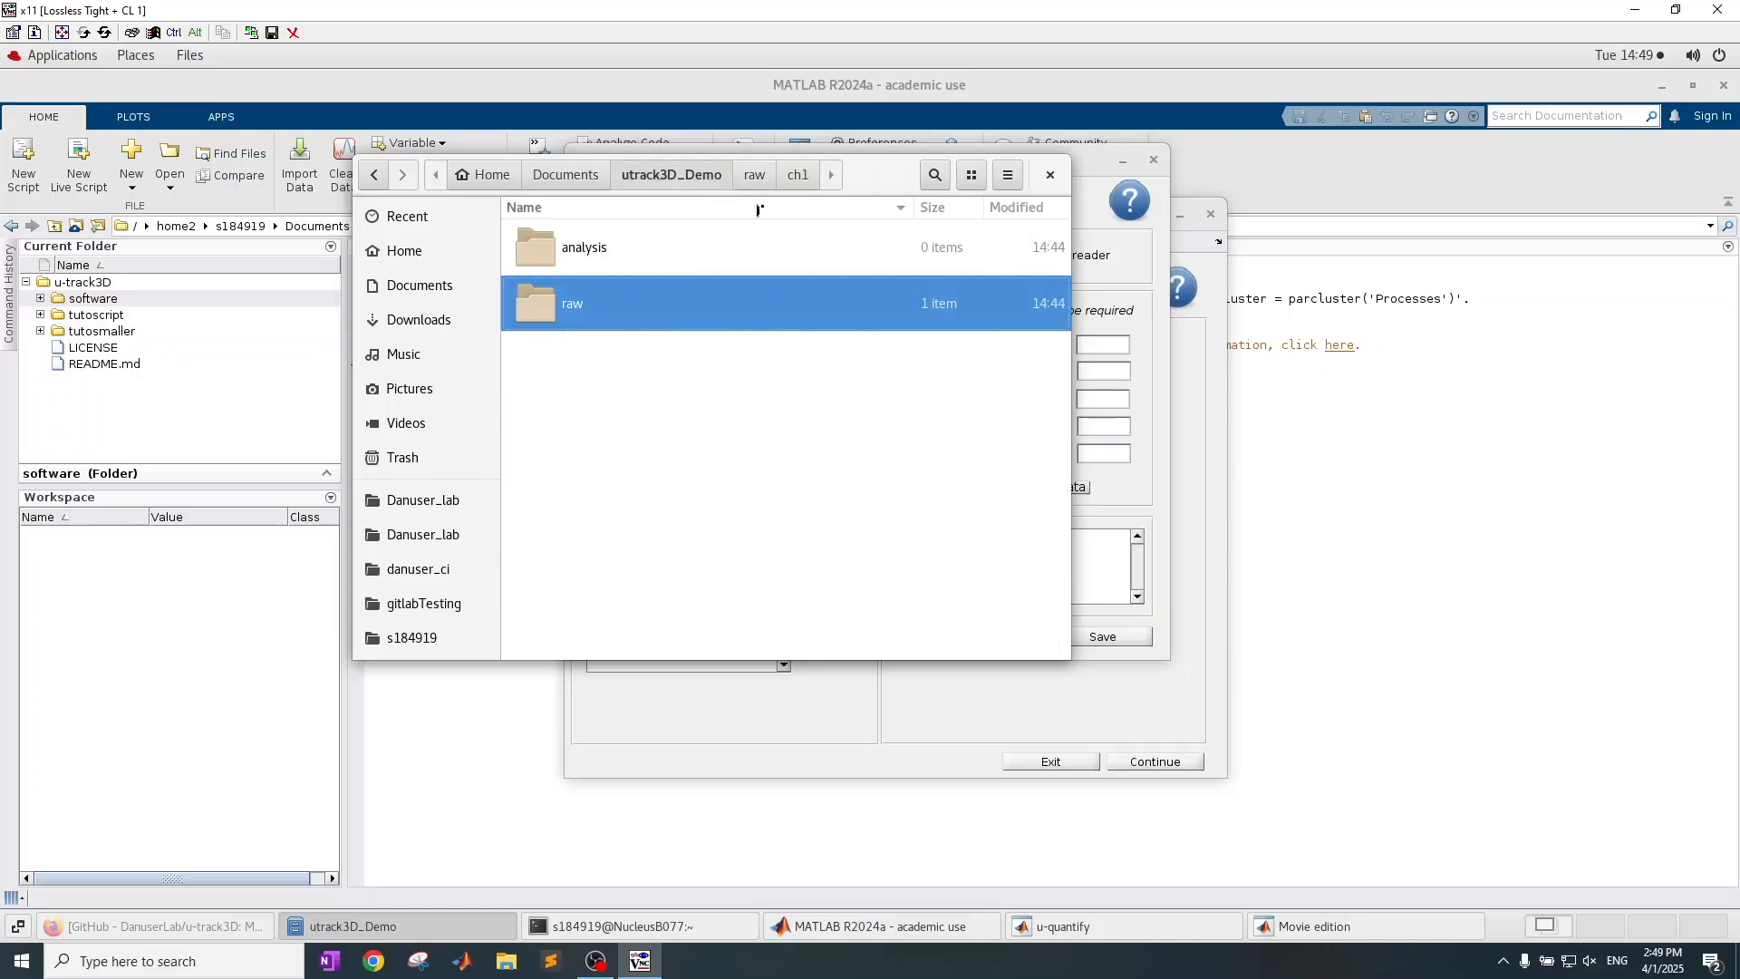
{"action": "left_click", "coordinate": [444, 929]}
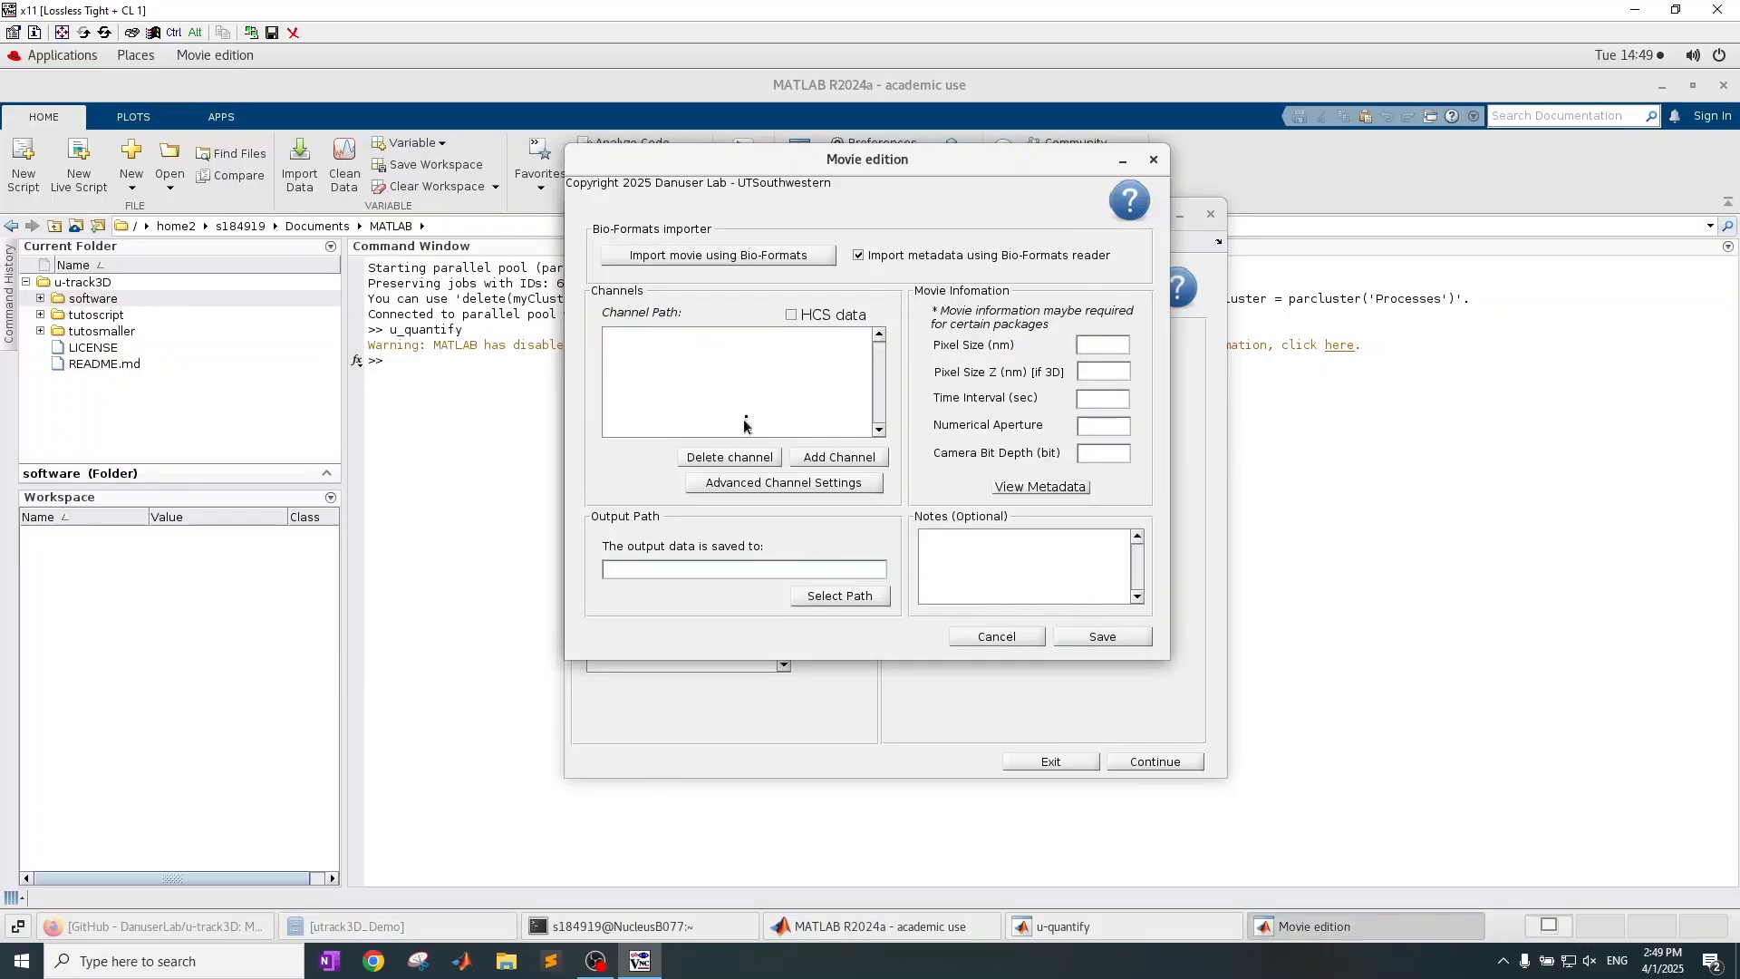
- Add the utrack3D_Demo/raw/ch1 folder as the movie's channel
{"action": "left_click", "coordinate": [841, 458]}
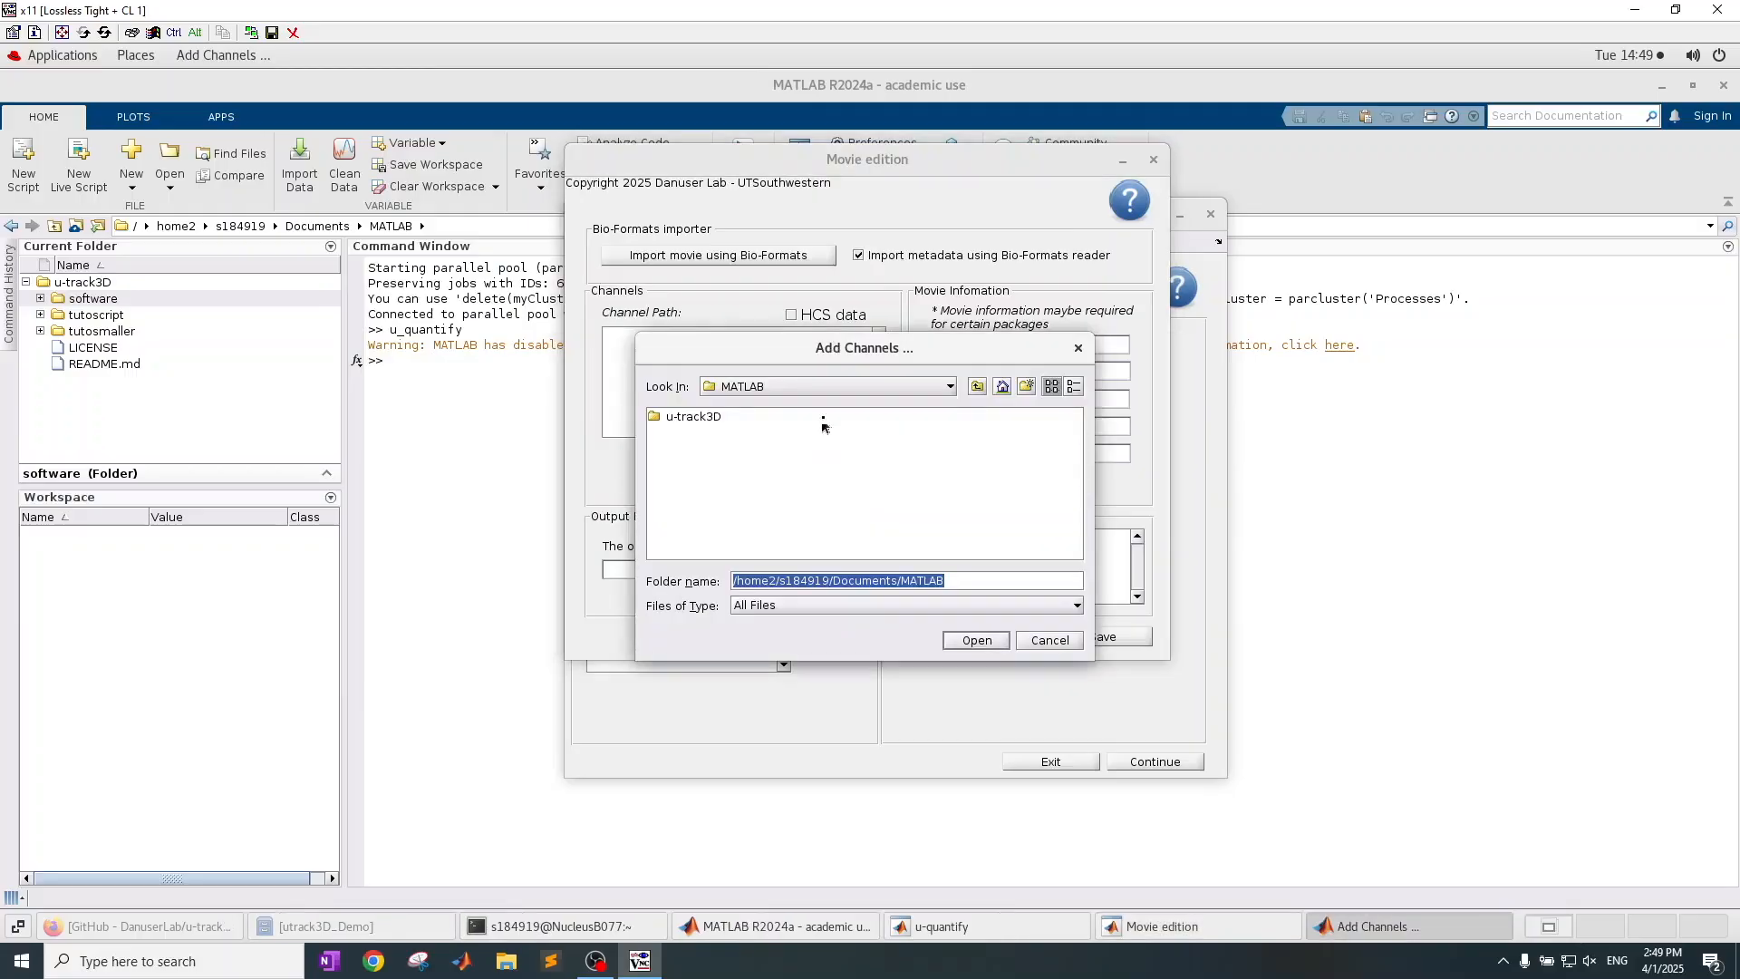
{"action": "left_click", "coordinate": [979, 390]}
{"action": "double_click", "coordinate": [761, 440]}
{"action": "double_click", "coordinate": [681, 440]}
{"action": "left_click", "coordinate": [678, 420]}
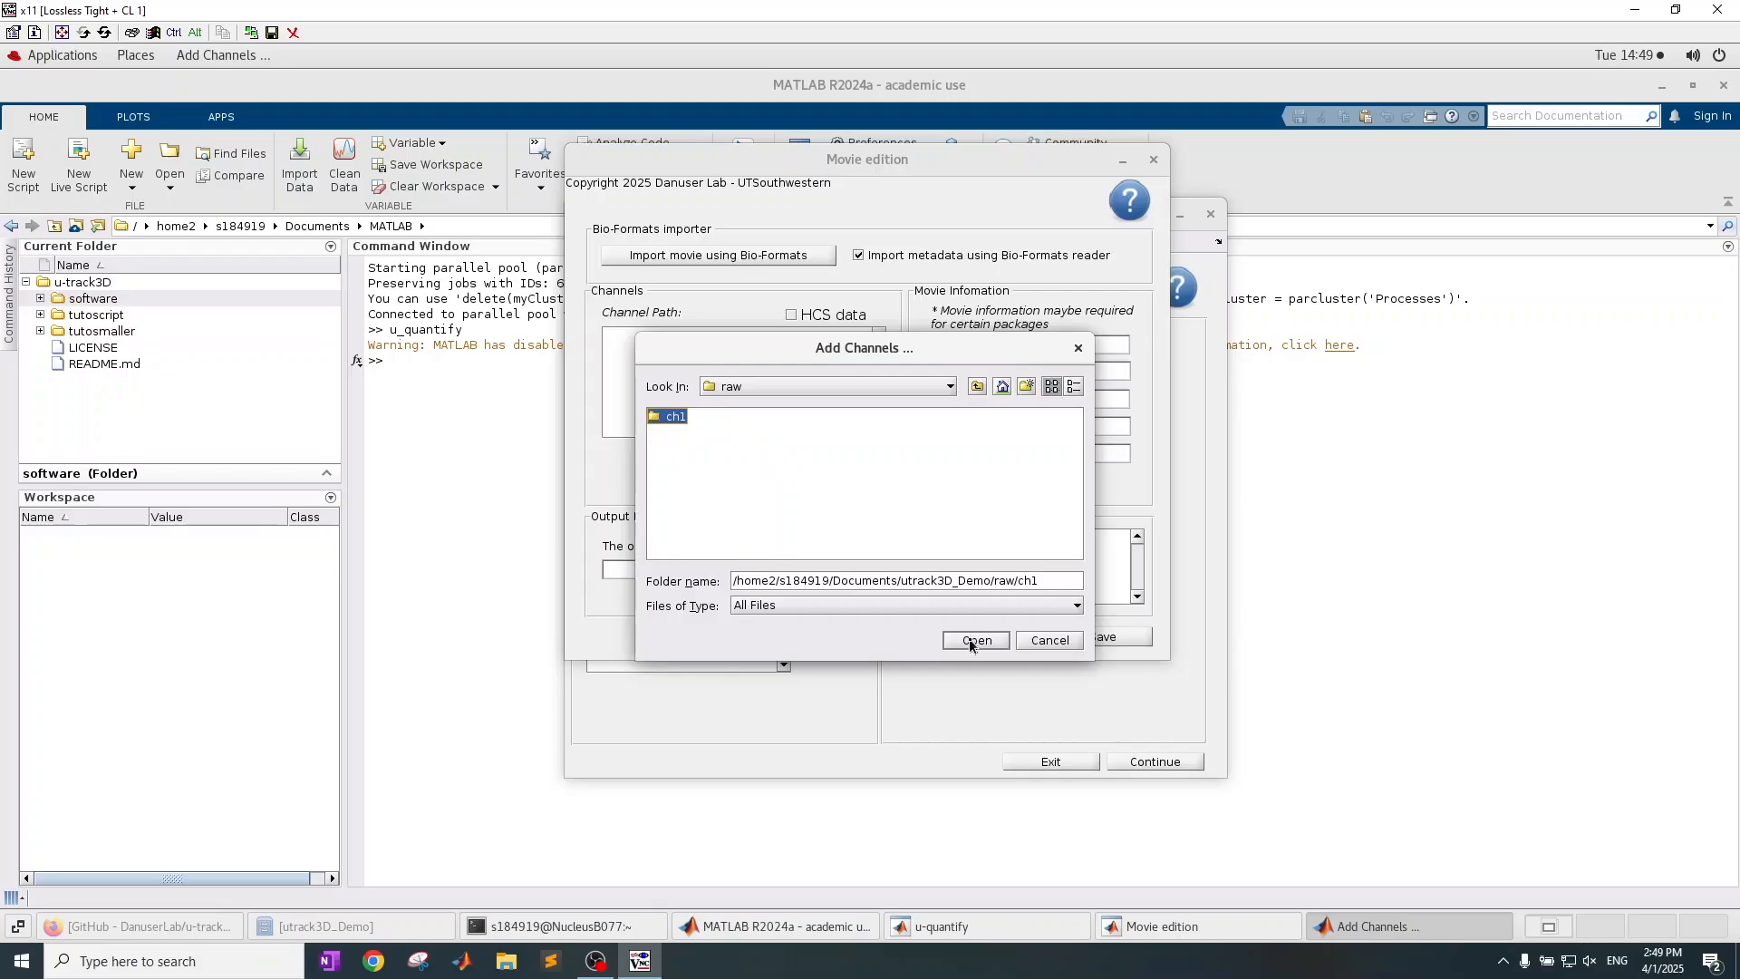
{"action": "left_click", "coordinate": [972, 641]}
{"action": "left_click_drag", "start_coordinate": [802, 431], "coordinate": [860, 423]}
- Set the movie's pixel size to 100 nm and its Z pixel size to 350 nm
{"action": "left_click", "coordinate": [1101, 344]}
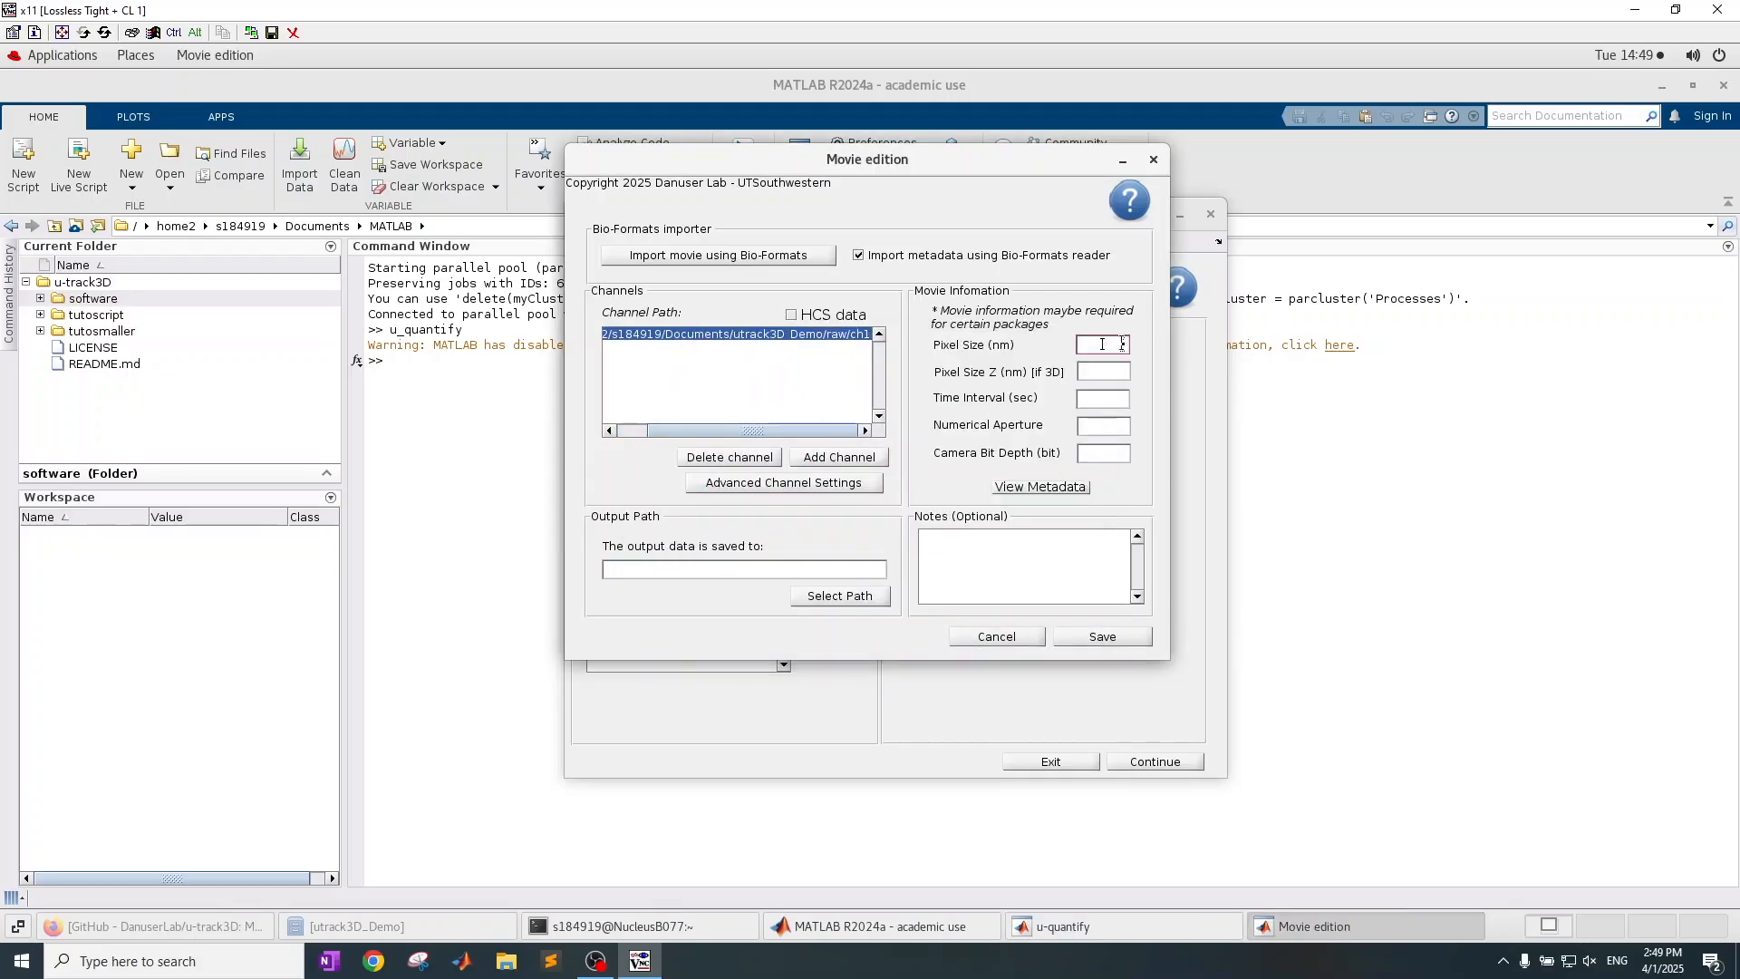
{"action": "type", "text": "100"}
{"action": "left_click", "coordinate": [1116, 372]}
{"action": "type", "text": "350"}
- Set the movie's output path to the utrack3D_Demo/analysis folder
{"action": "left_click", "coordinate": [840, 596]}
{"action": "left_click", "coordinate": [977, 387]}
{"action": "double_click", "coordinate": [734, 433]}
{"action": "left_click", "coordinate": [689, 416]}
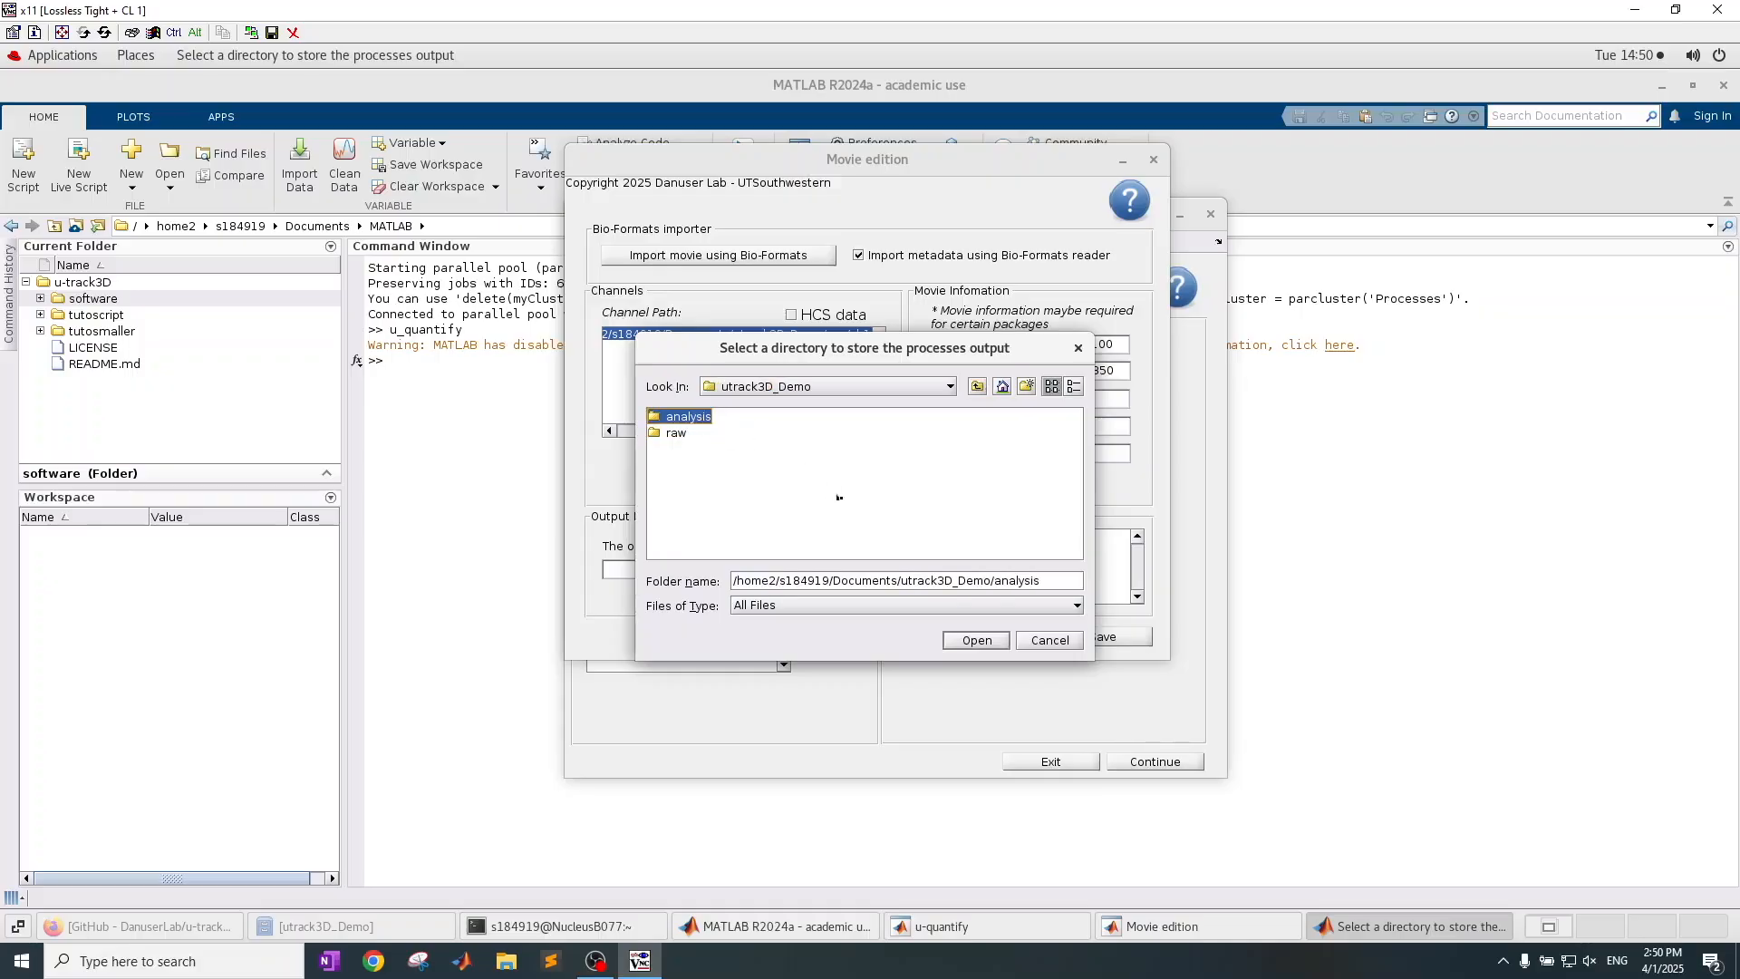
{"action": "left_click", "coordinate": [972, 643]}
- Save the new movie as movieData.mat in the analysis folder and check its path in the movie list
{"action": "left_click", "coordinate": [1114, 644]}
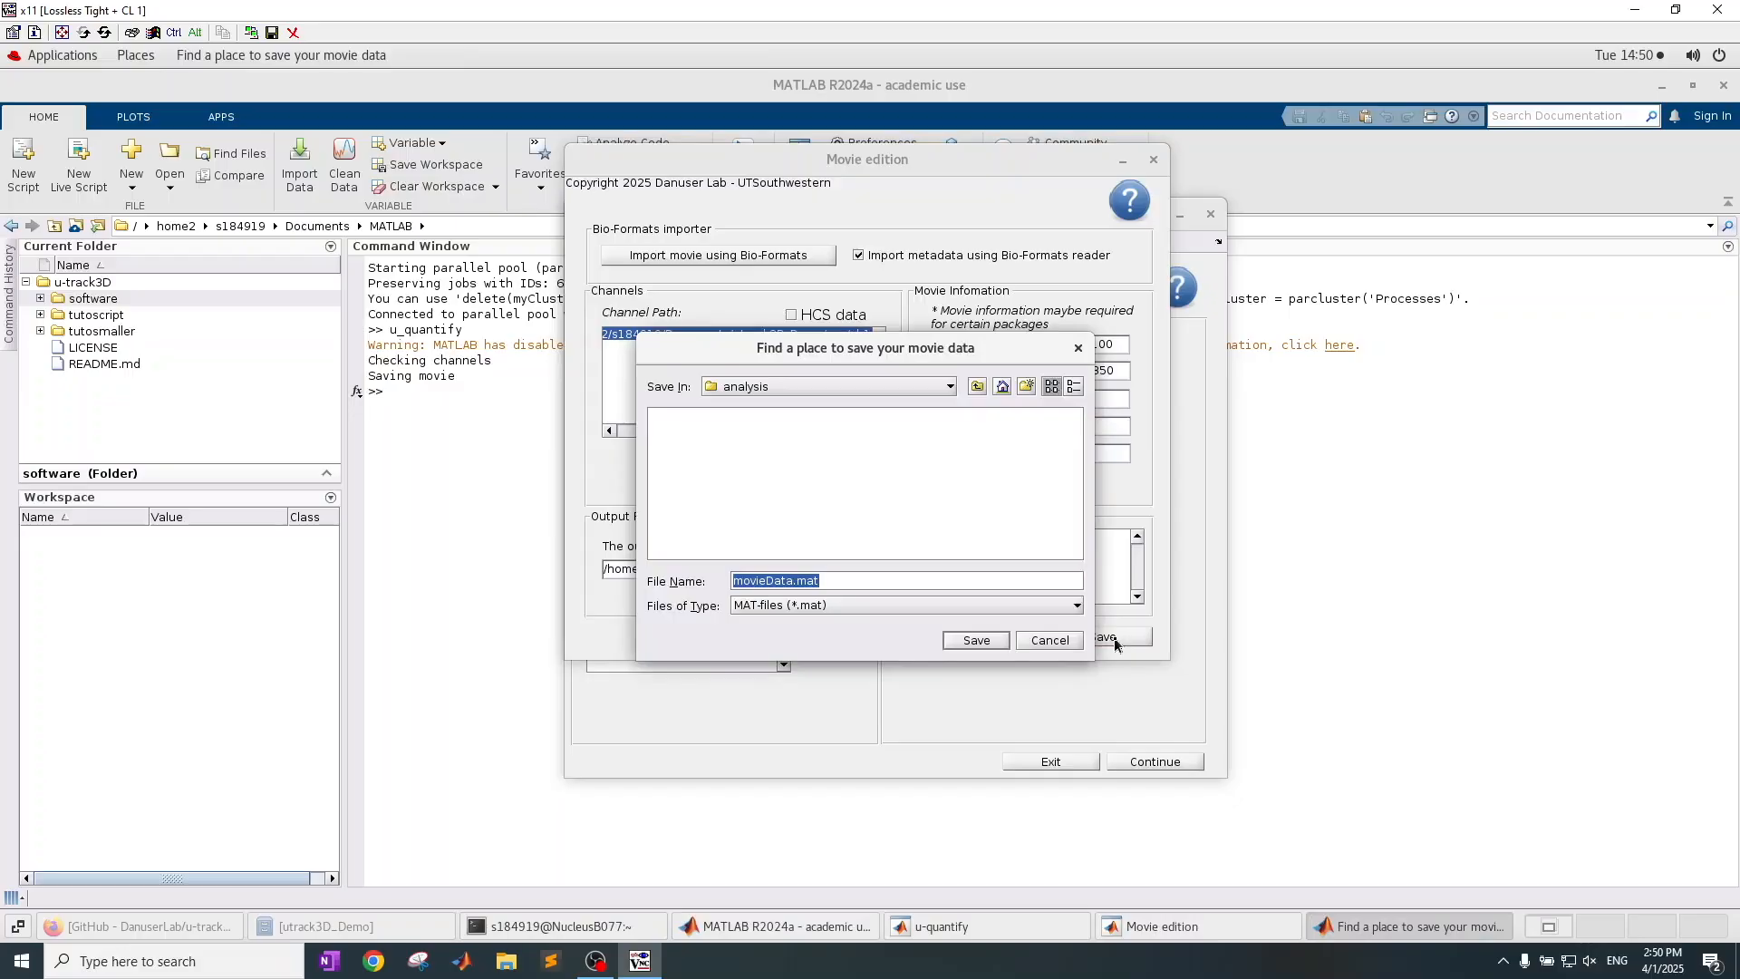
{"action": "left_click", "coordinate": [988, 642]}
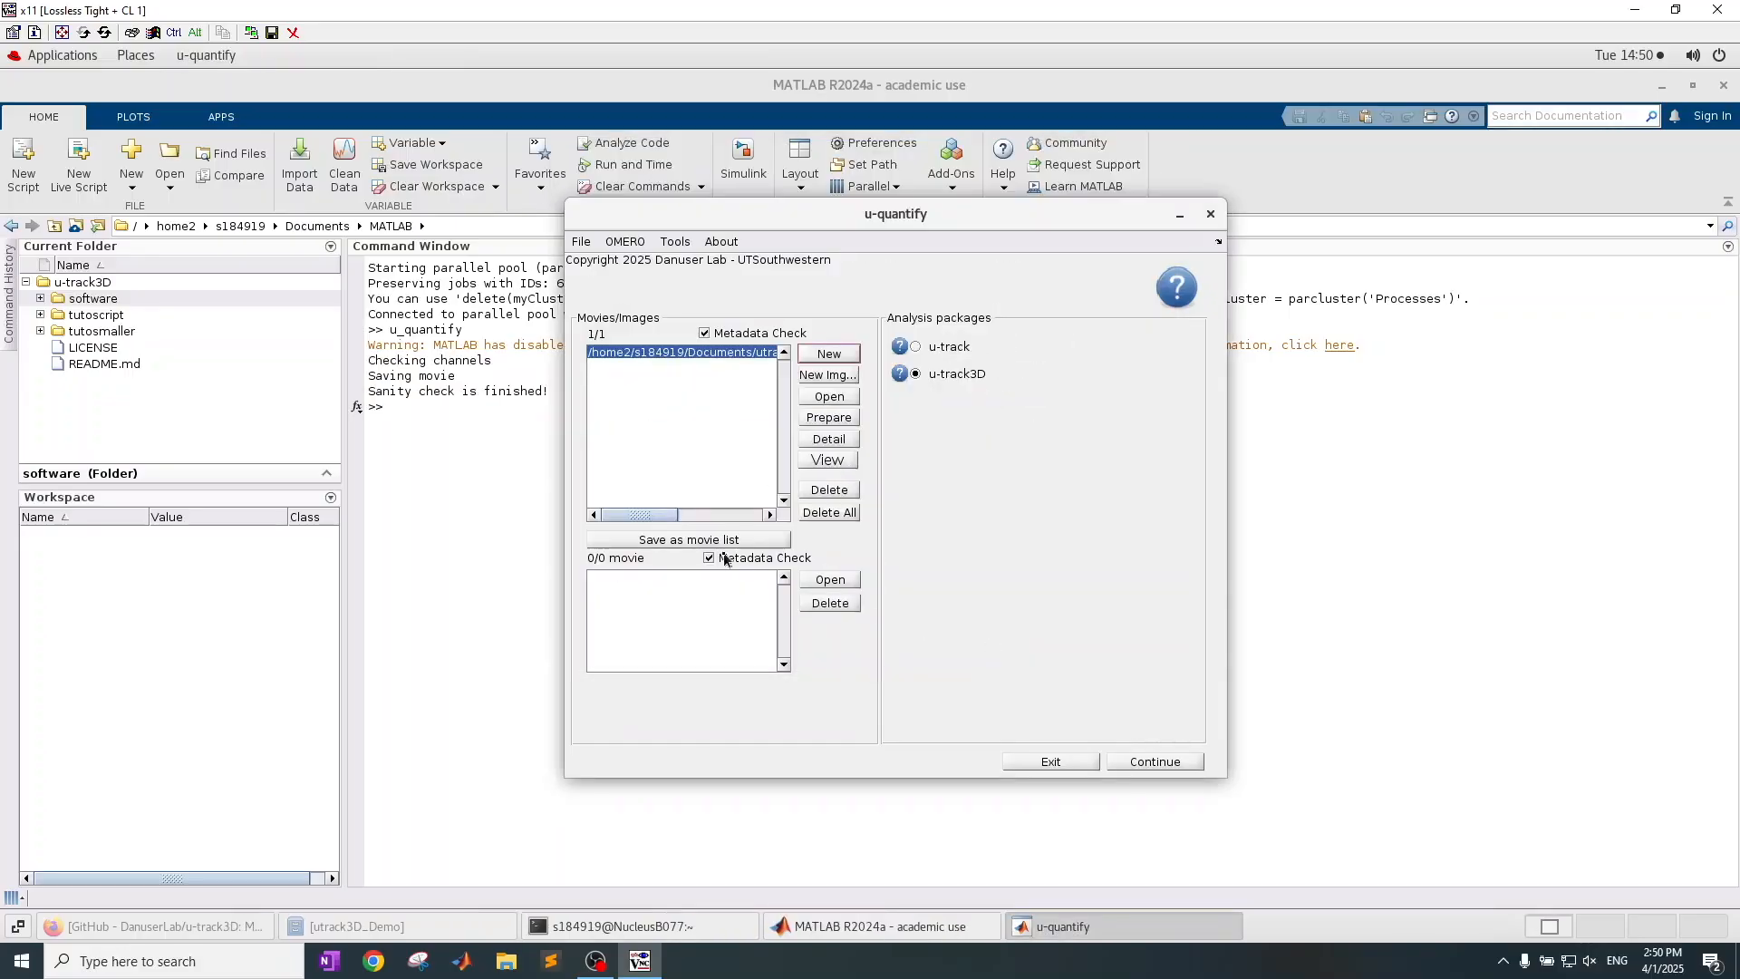
{"action": "left_click_drag", "start_coordinate": [645, 517], "coordinate": [732, 516]}
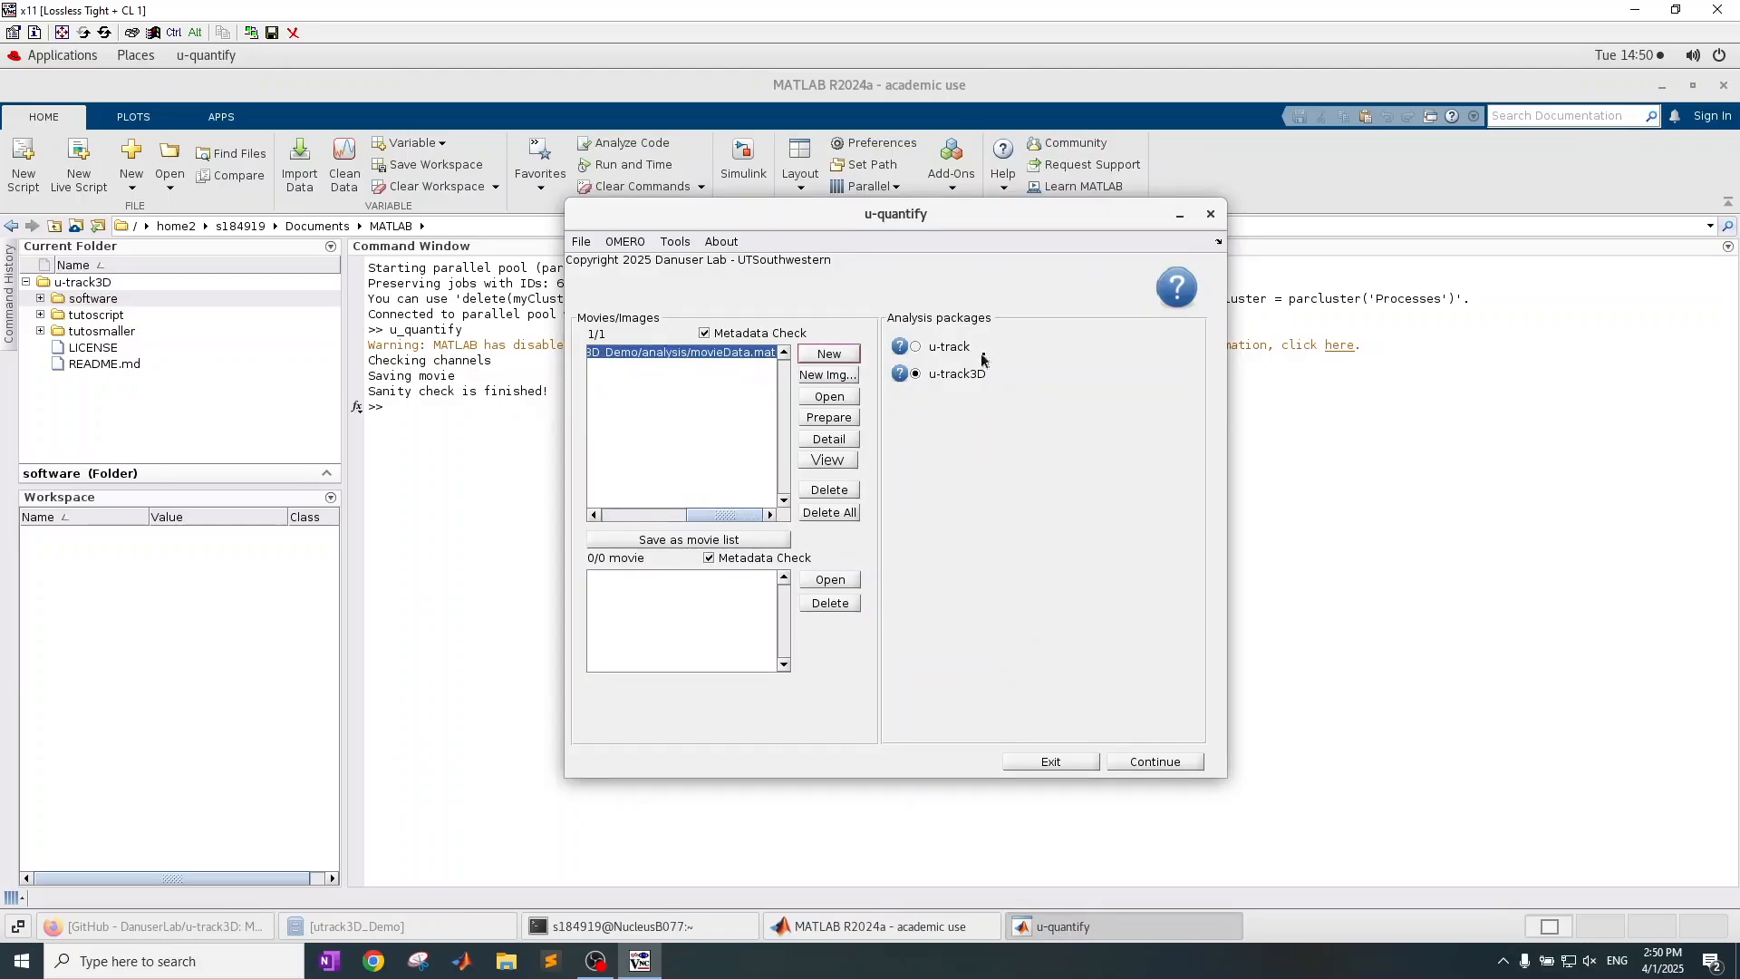
- Continue to the u-track3D control panel and enable Step 1, Step 2 and Step 3 for processing
{"action": "left_click", "coordinate": [1160, 763]}
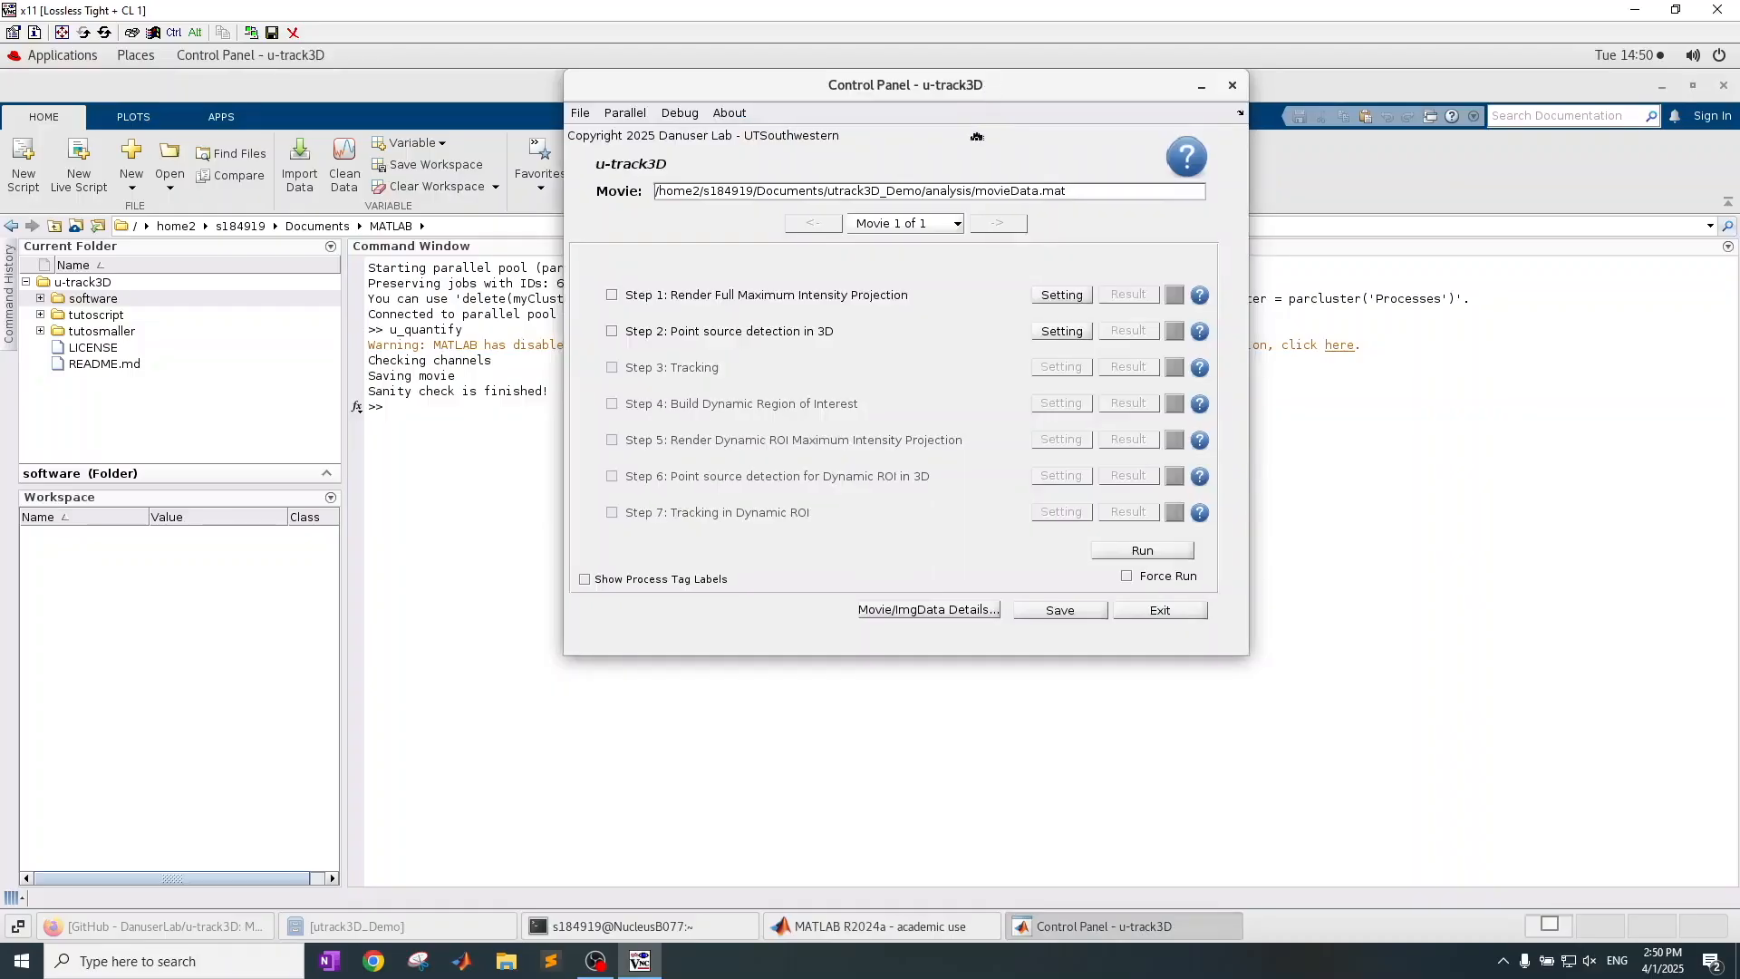
{"action": "left_click_drag", "start_coordinate": [995, 88], "coordinate": [963, 215]}
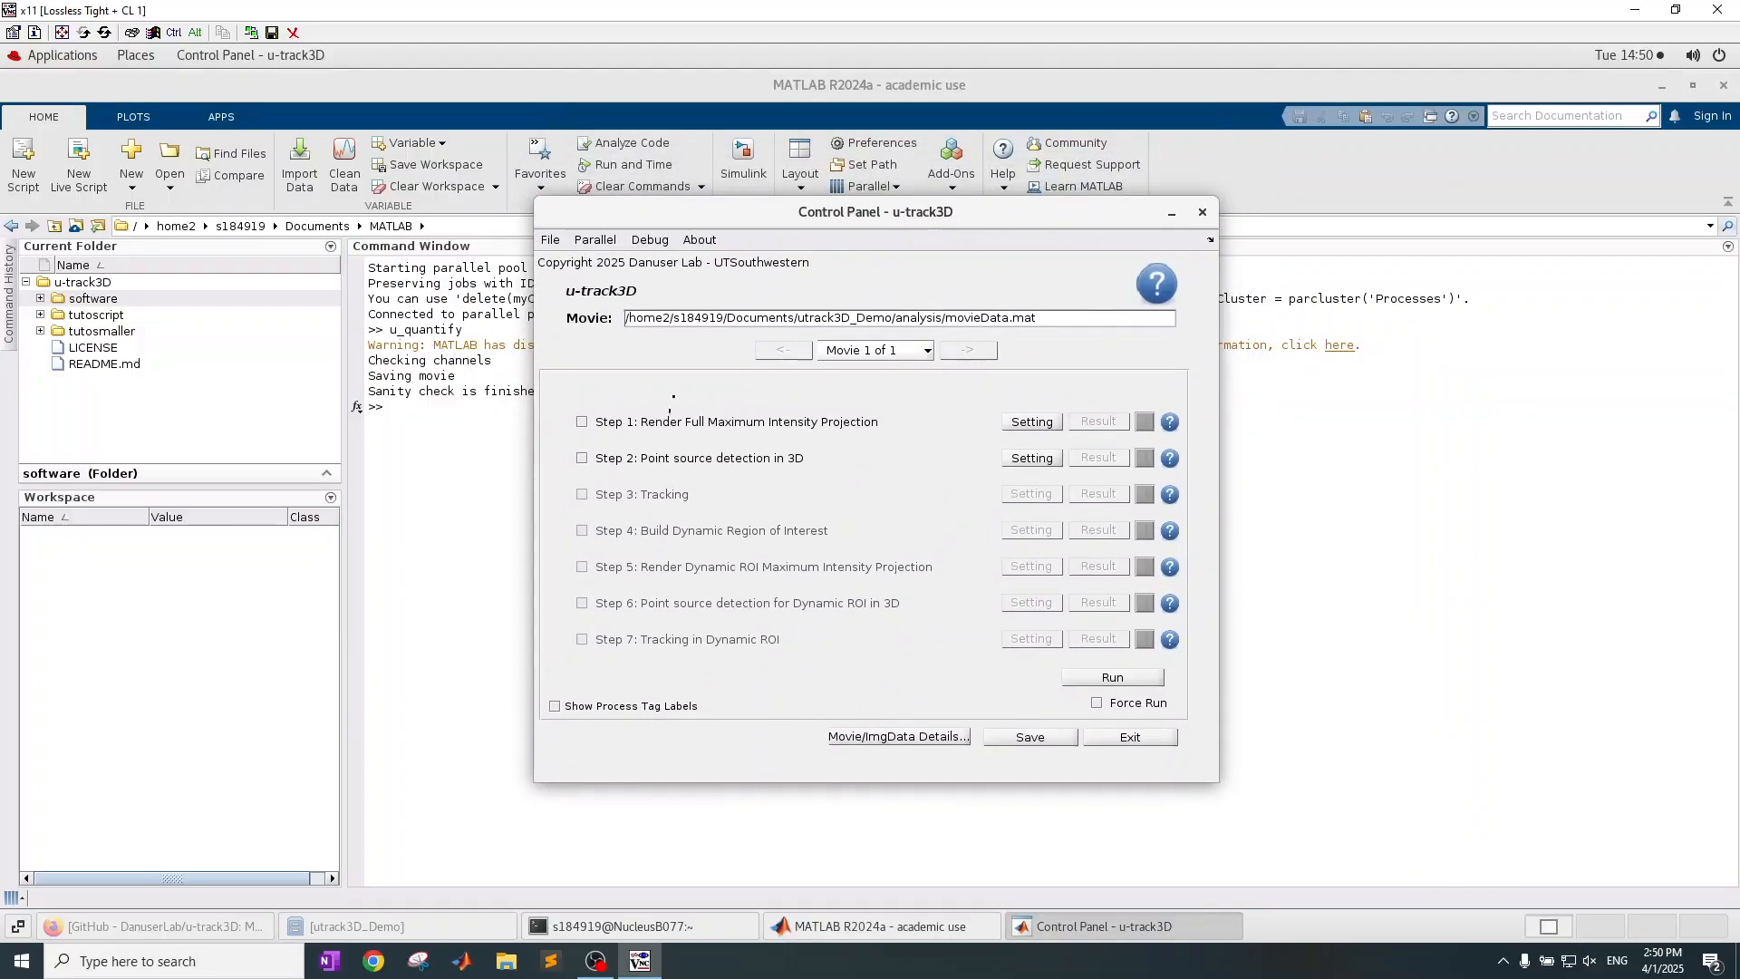
{"action": "left_click", "coordinate": [582, 423]}
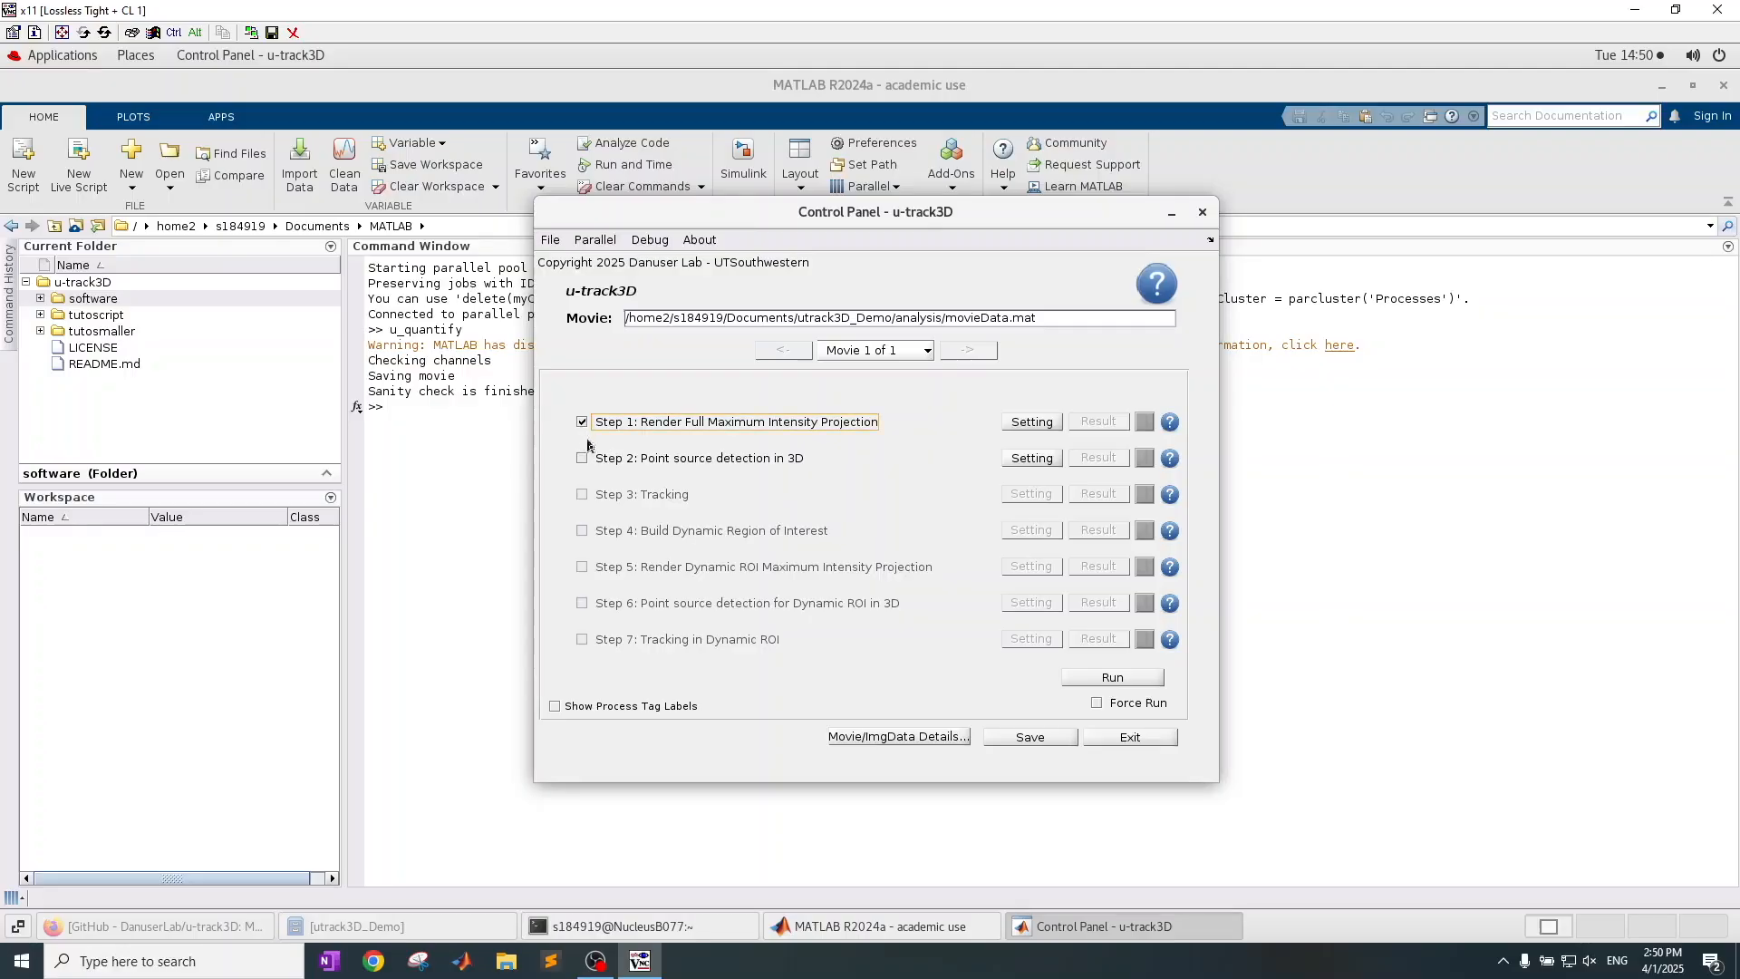
{"action": "left_click", "coordinate": [583, 458]}
{"action": "left_click", "coordinate": [582, 495]}
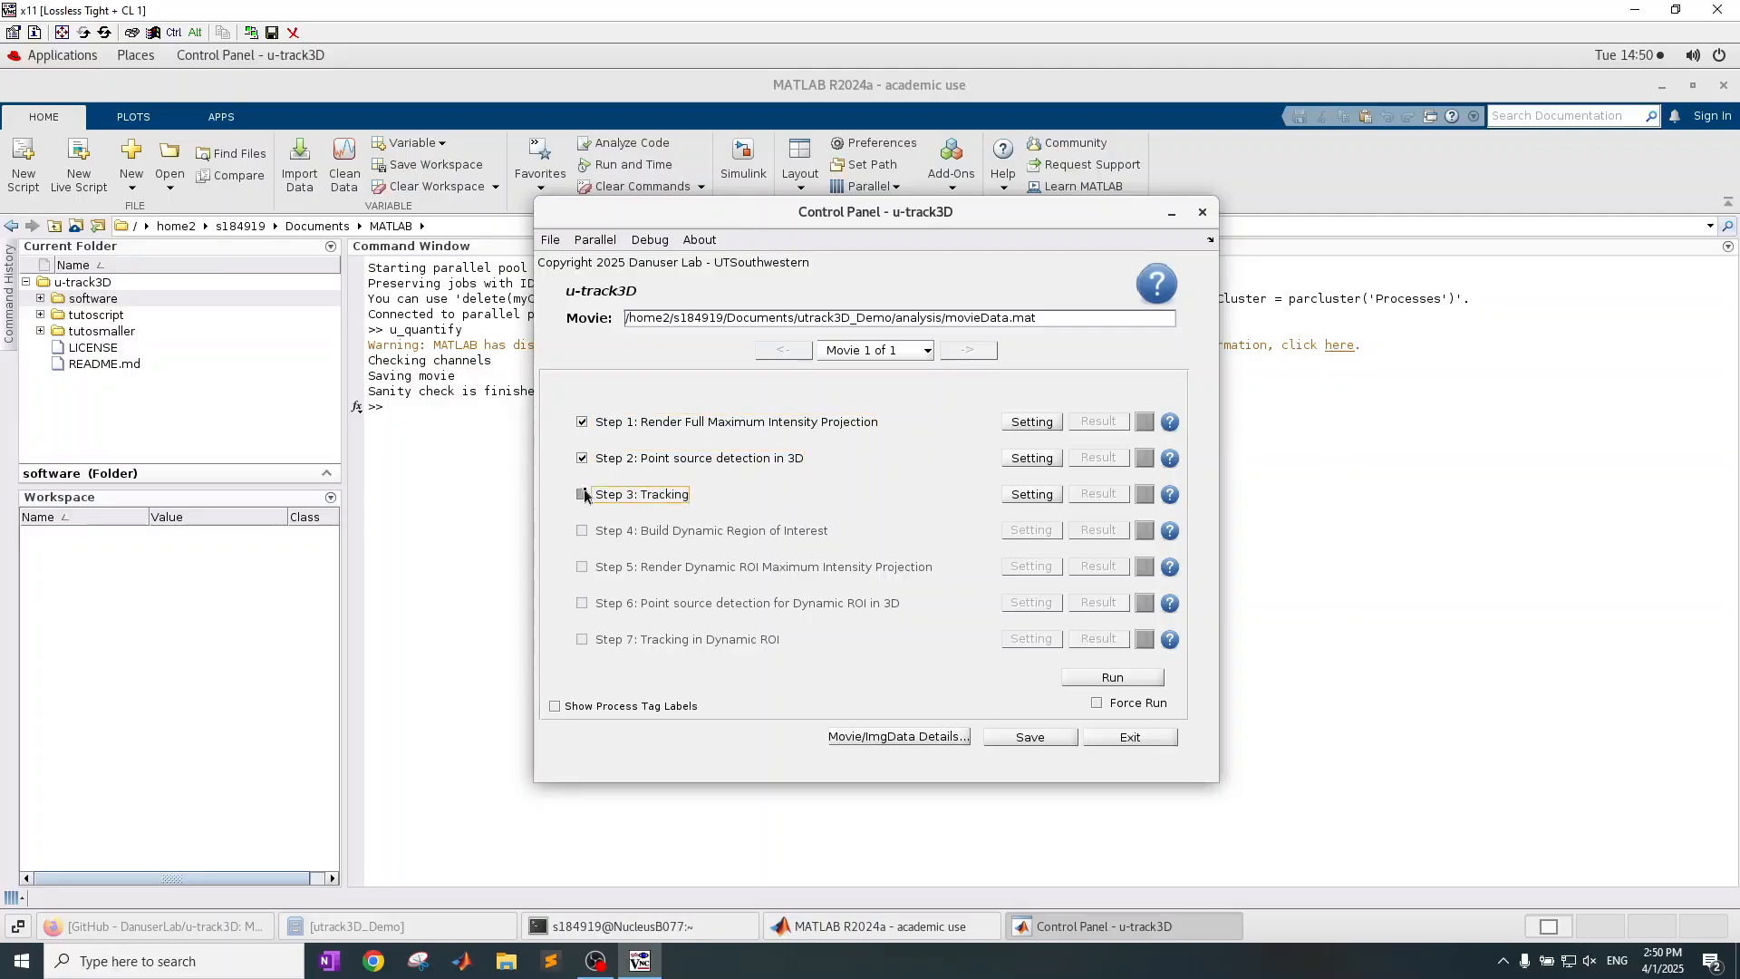
- Apply the default settings for Render Full Maximum Intensity Projection and for Point source detection in 3D
{"action": "left_click", "coordinate": [1039, 426]}
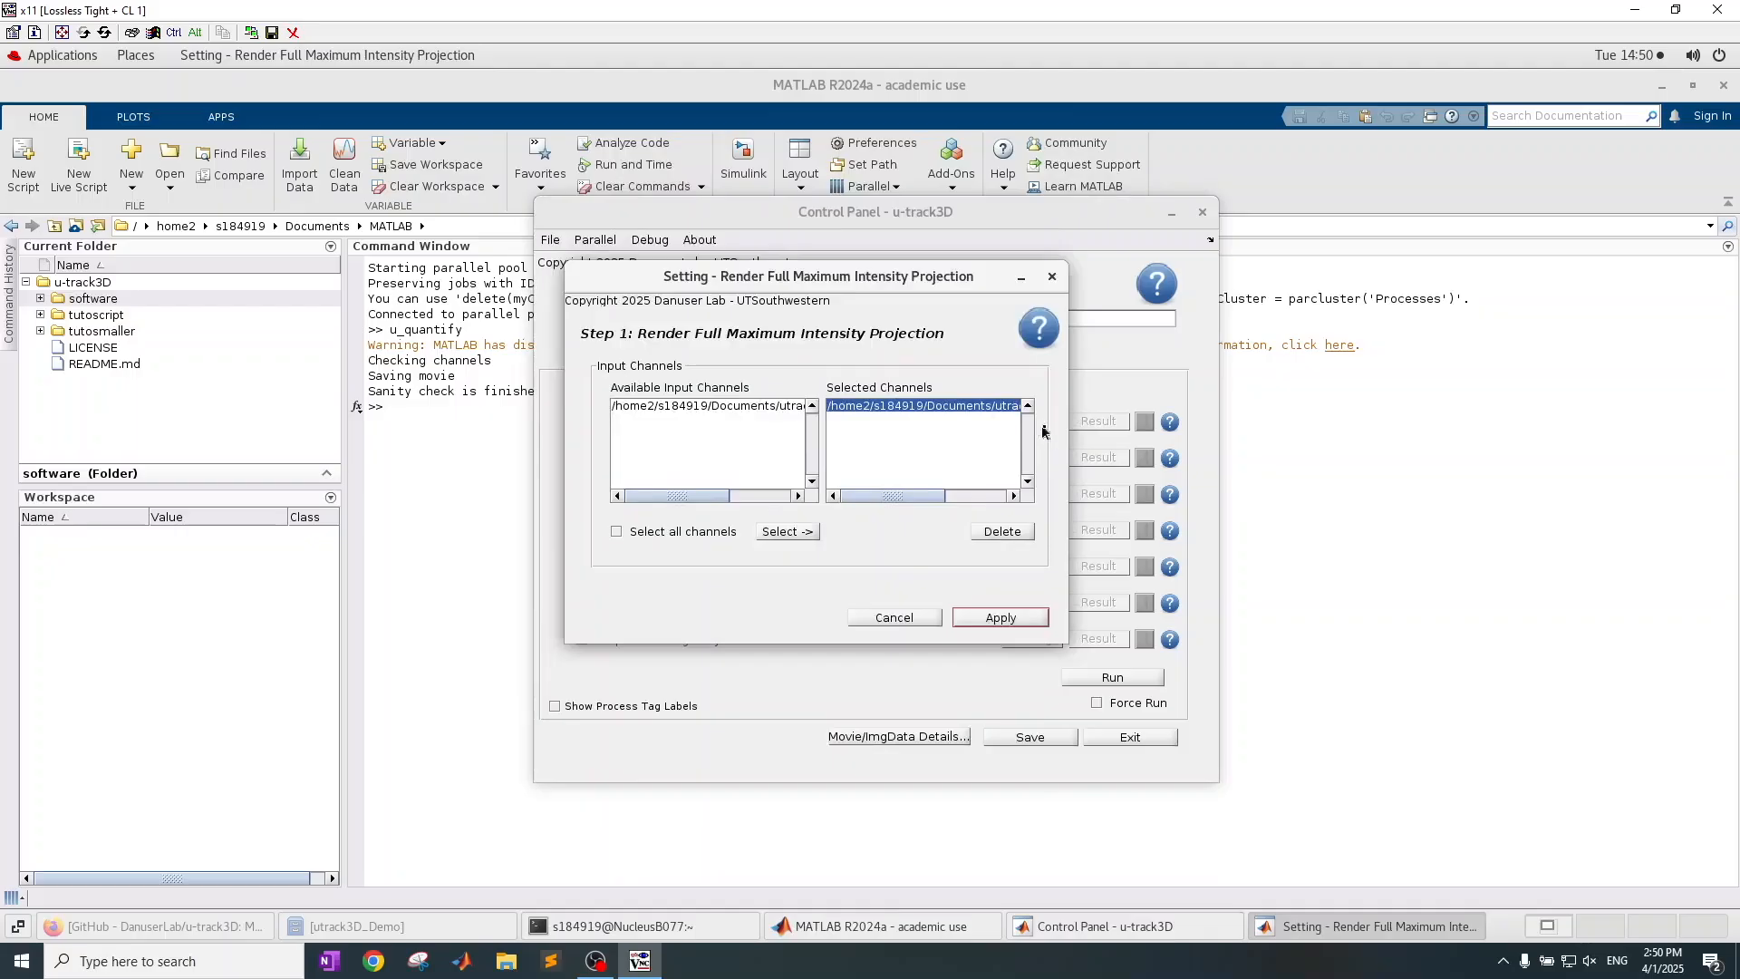
{"action": "left_click", "coordinate": [1028, 623]}
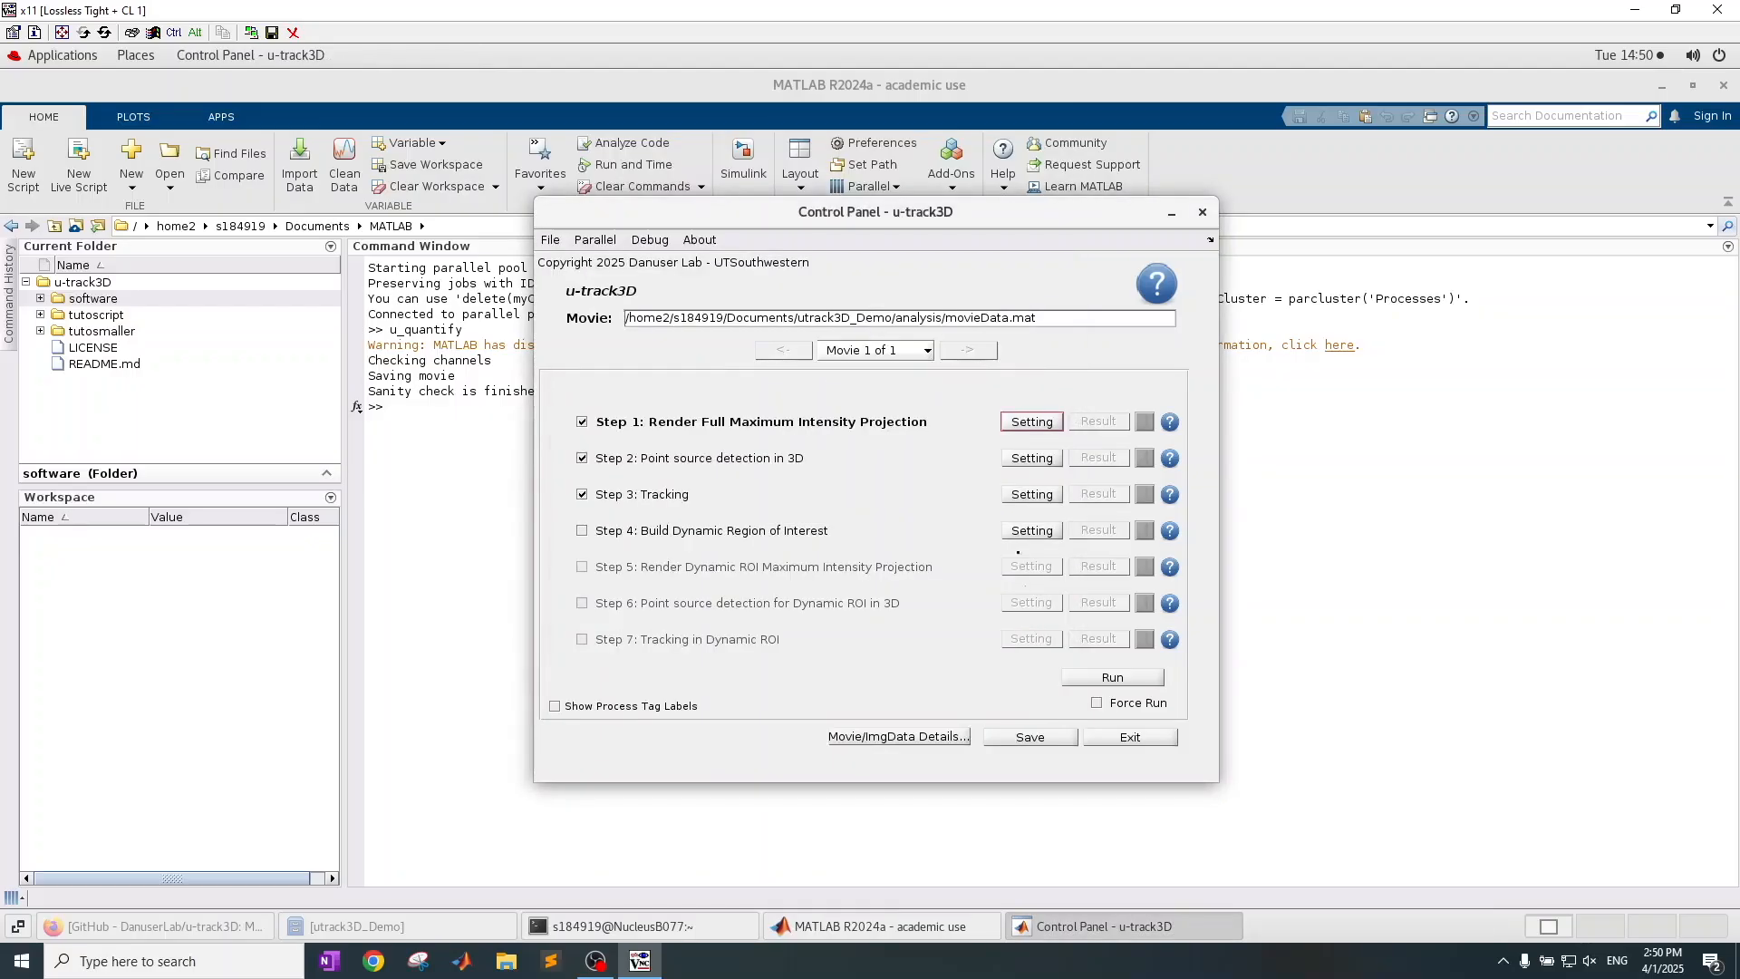
{"action": "left_click", "coordinate": [1048, 460]}
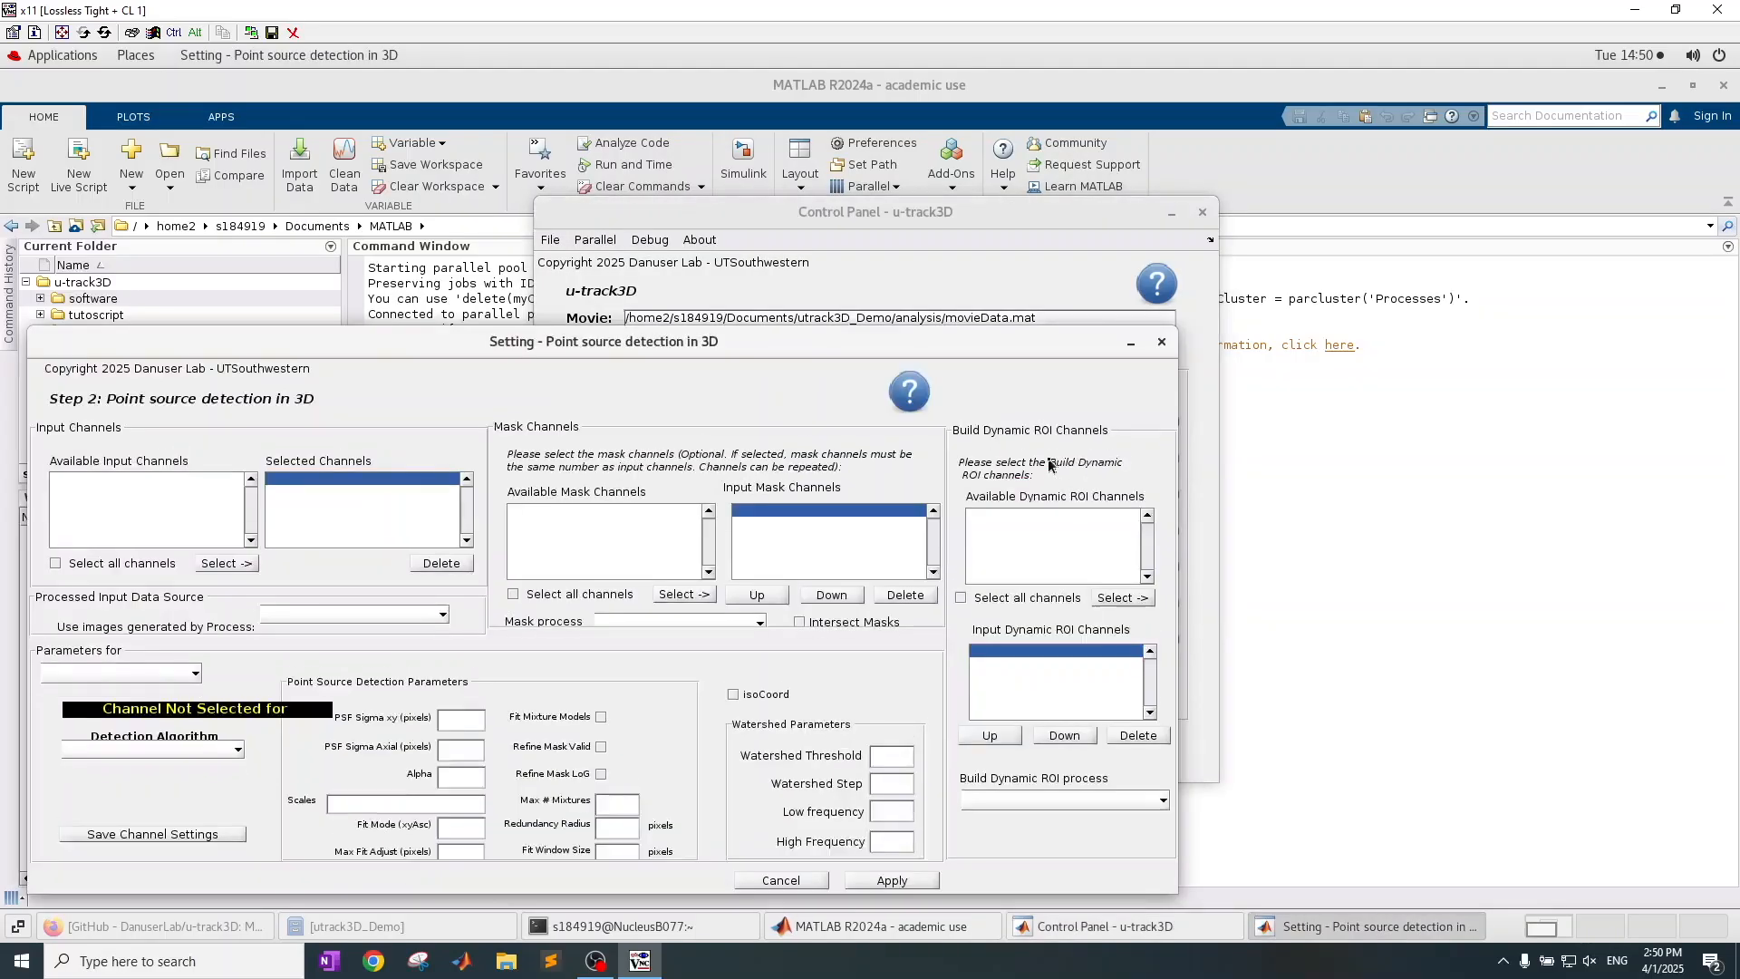
{"action": "left_click_drag", "start_coordinate": [700, 345], "coordinate": [1066, 274]}
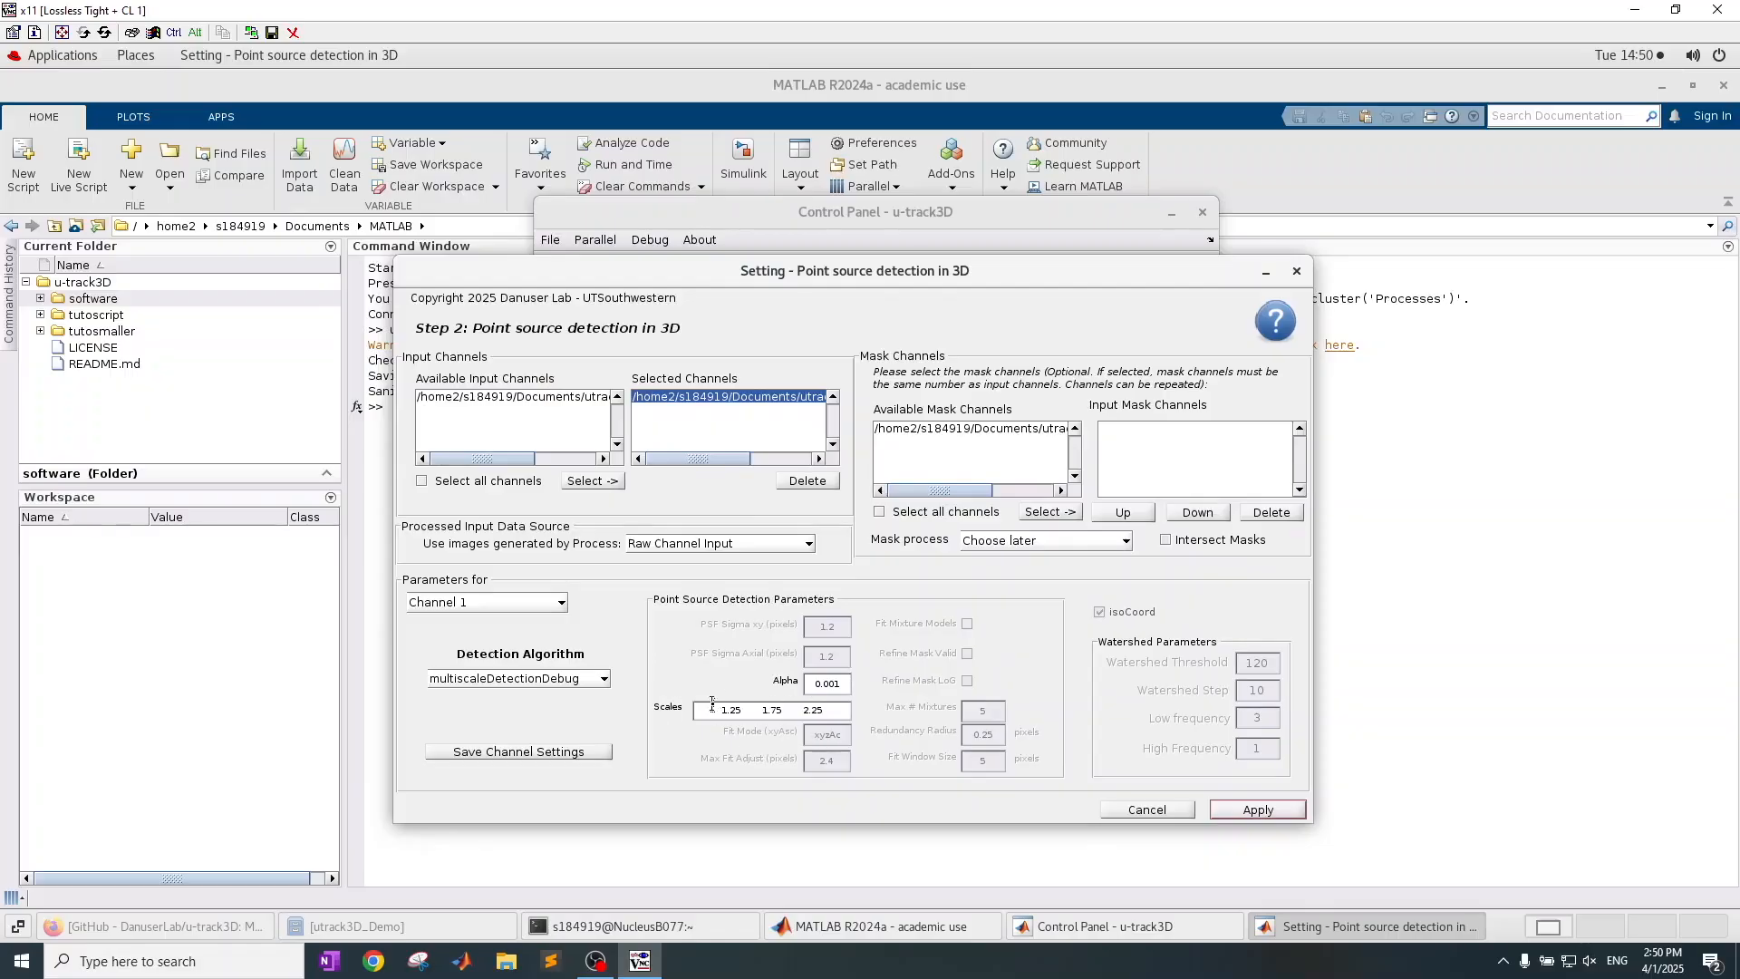
{"action": "left_click", "coordinate": [1255, 809]}
- Review the Tracking cost function settings, keep Brownian + Directed motion models for gap closing, and apply the Tracking settings
{"action": "left_click", "coordinate": [1051, 495]}
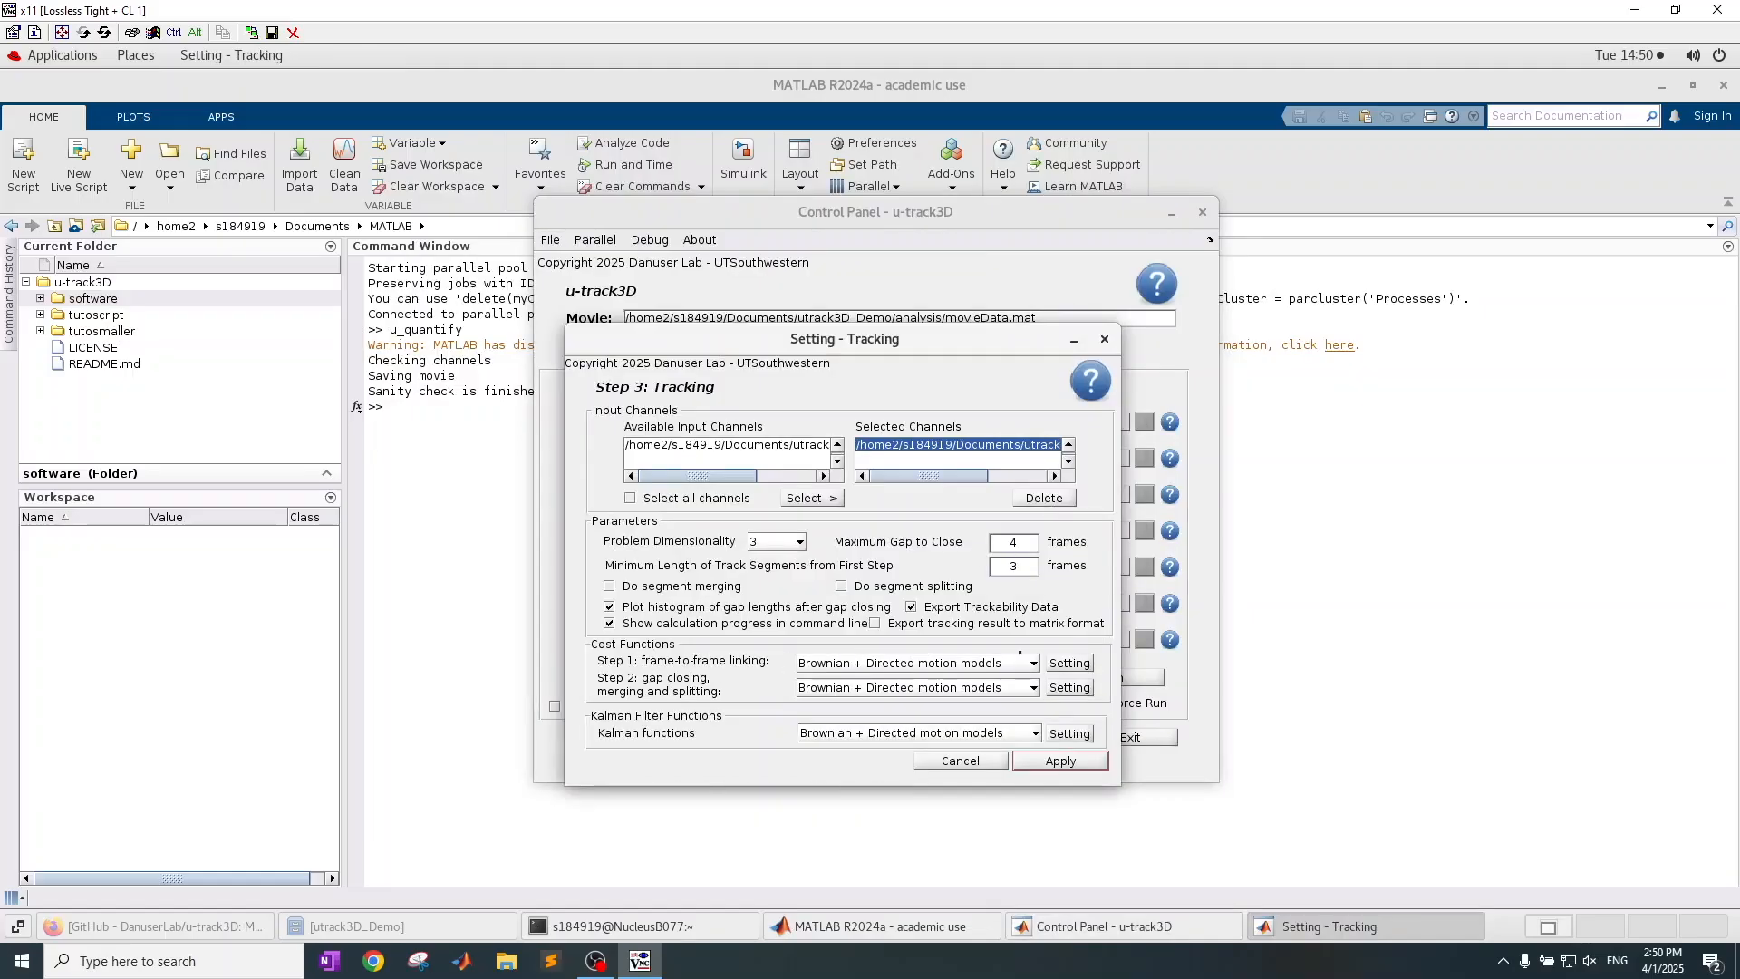
{"action": "left_click", "coordinate": [1069, 663]}
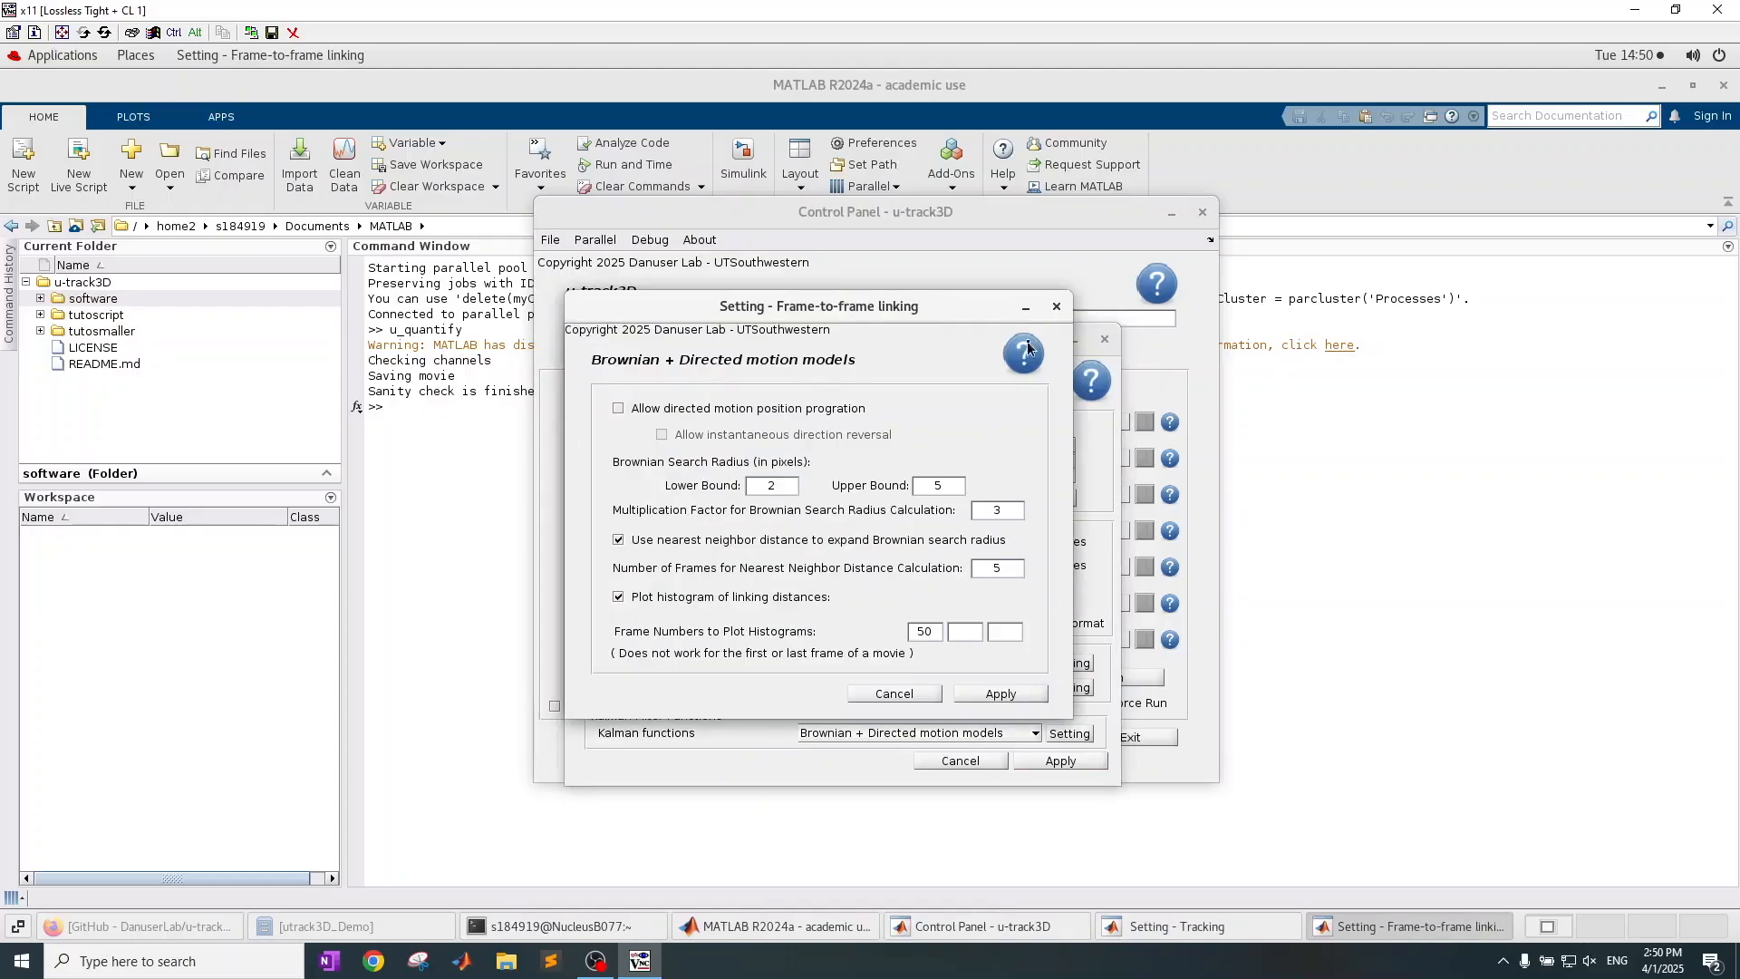
{"action": "left_click", "coordinate": [1057, 306]}
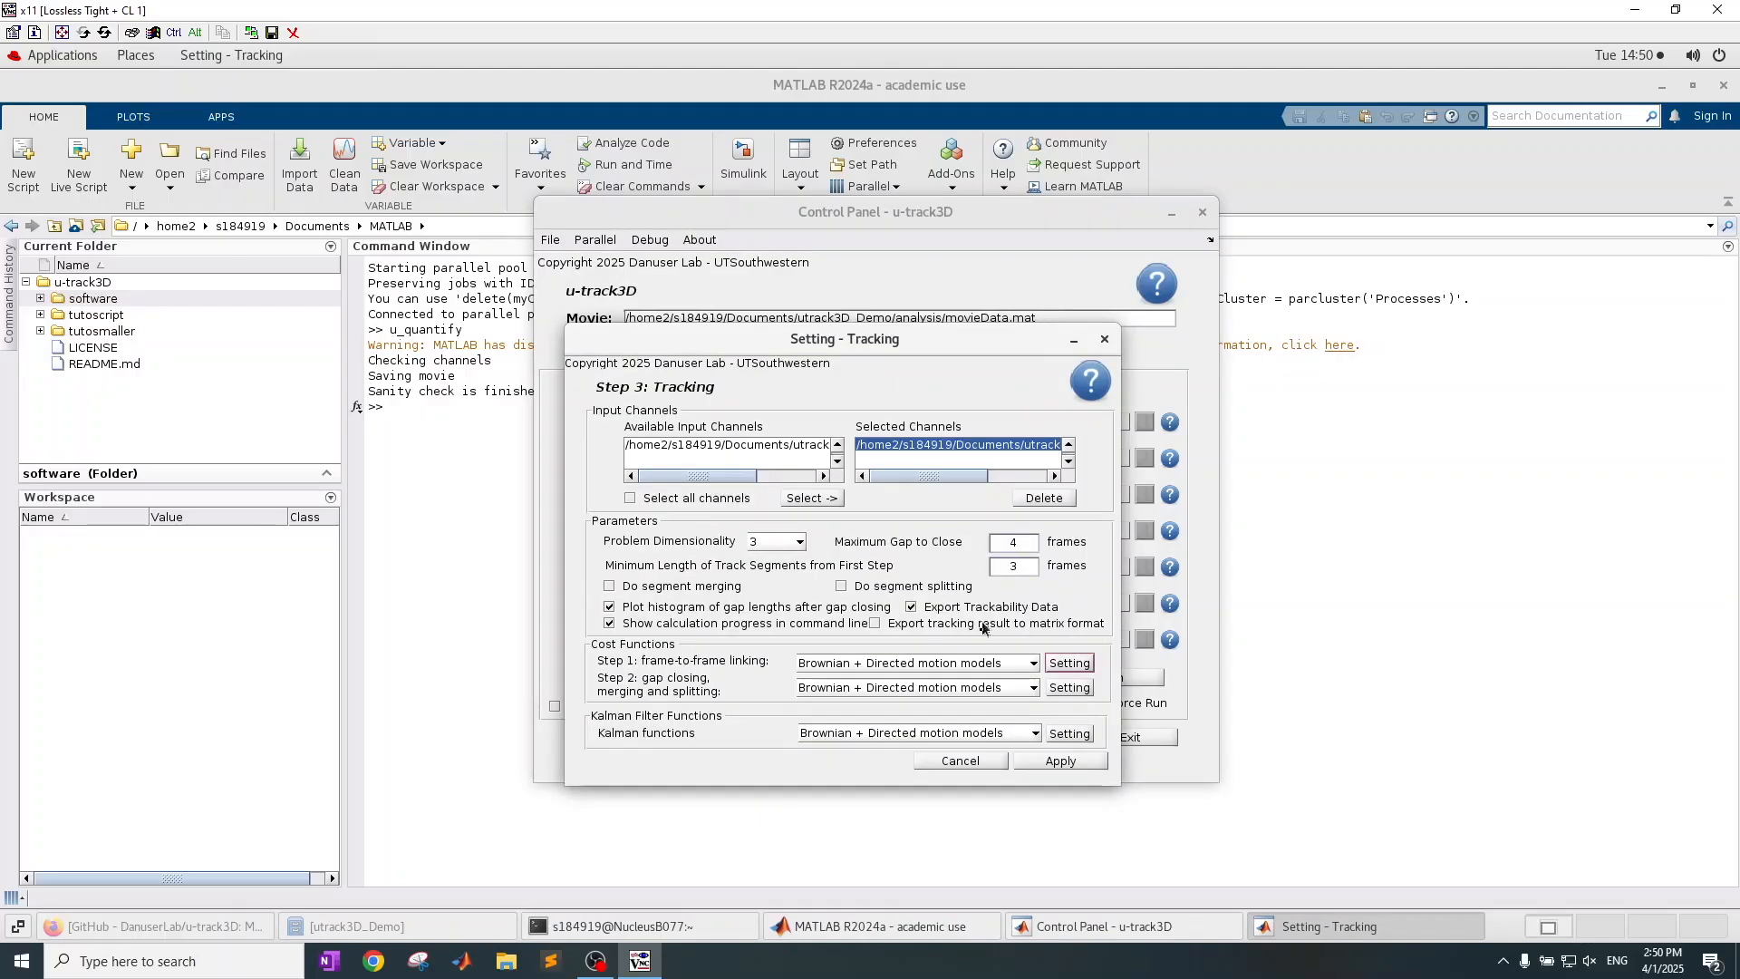
{"action": "left_click", "coordinate": [821, 691]}
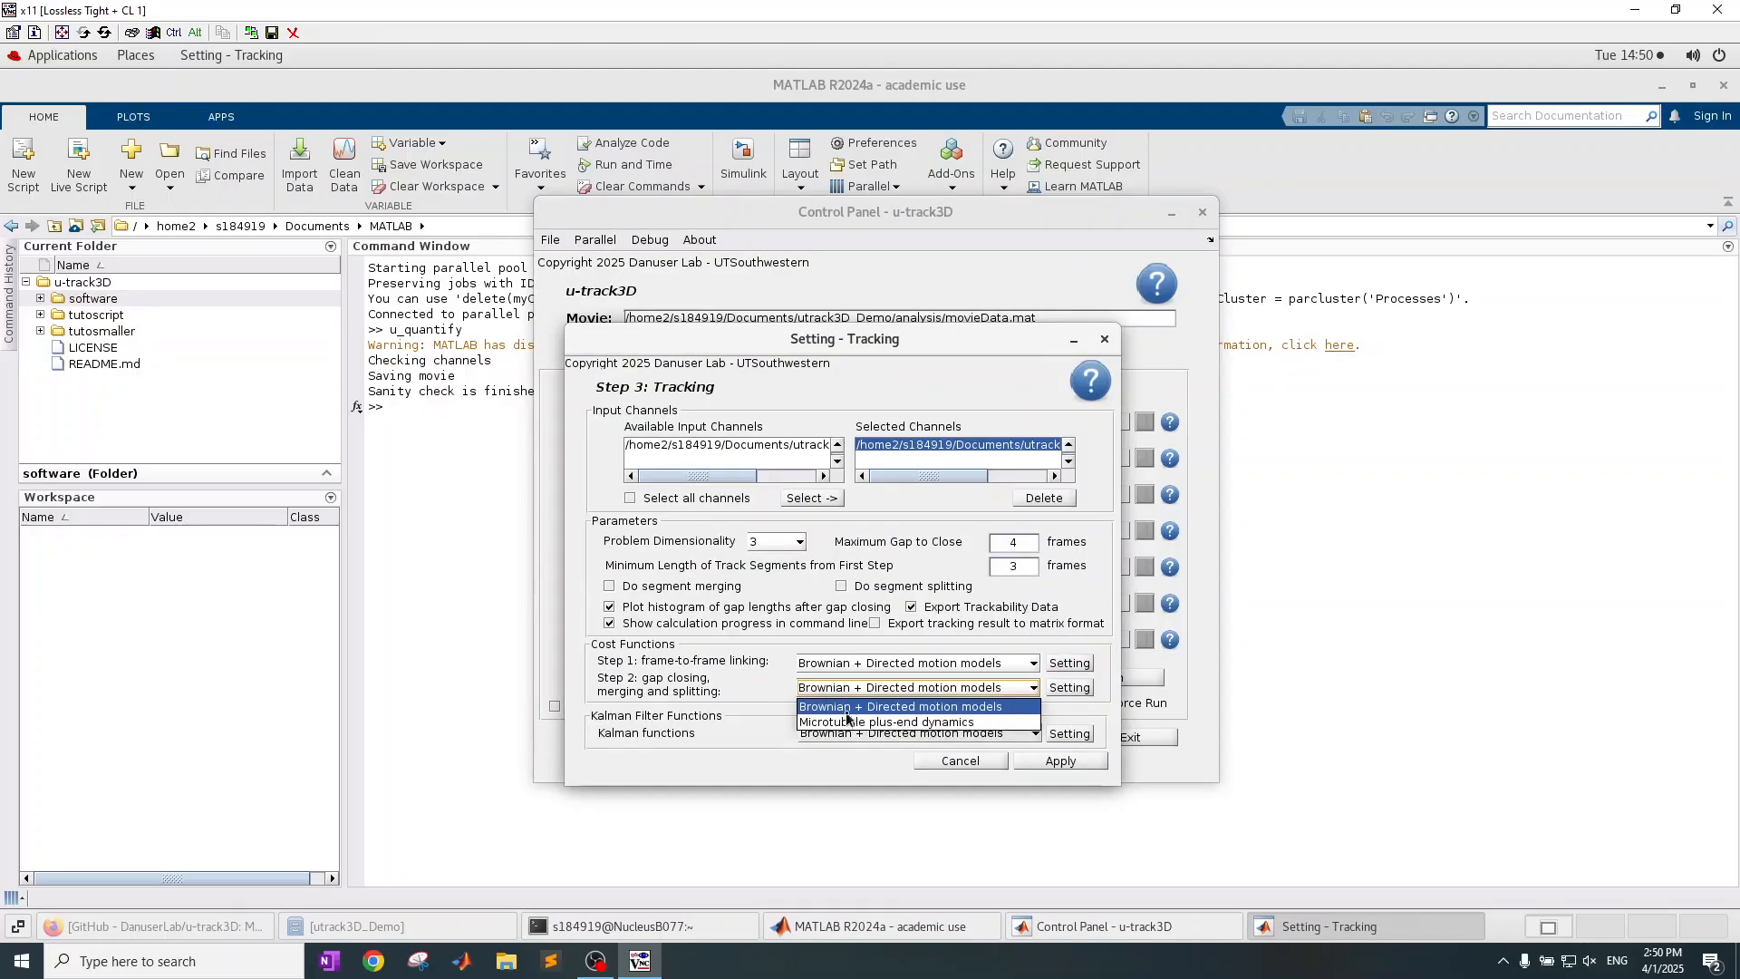
{"action": "left_click", "coordinate": [856, 700]}
{"action": "left_click", "coordinate": [1070, 689]}
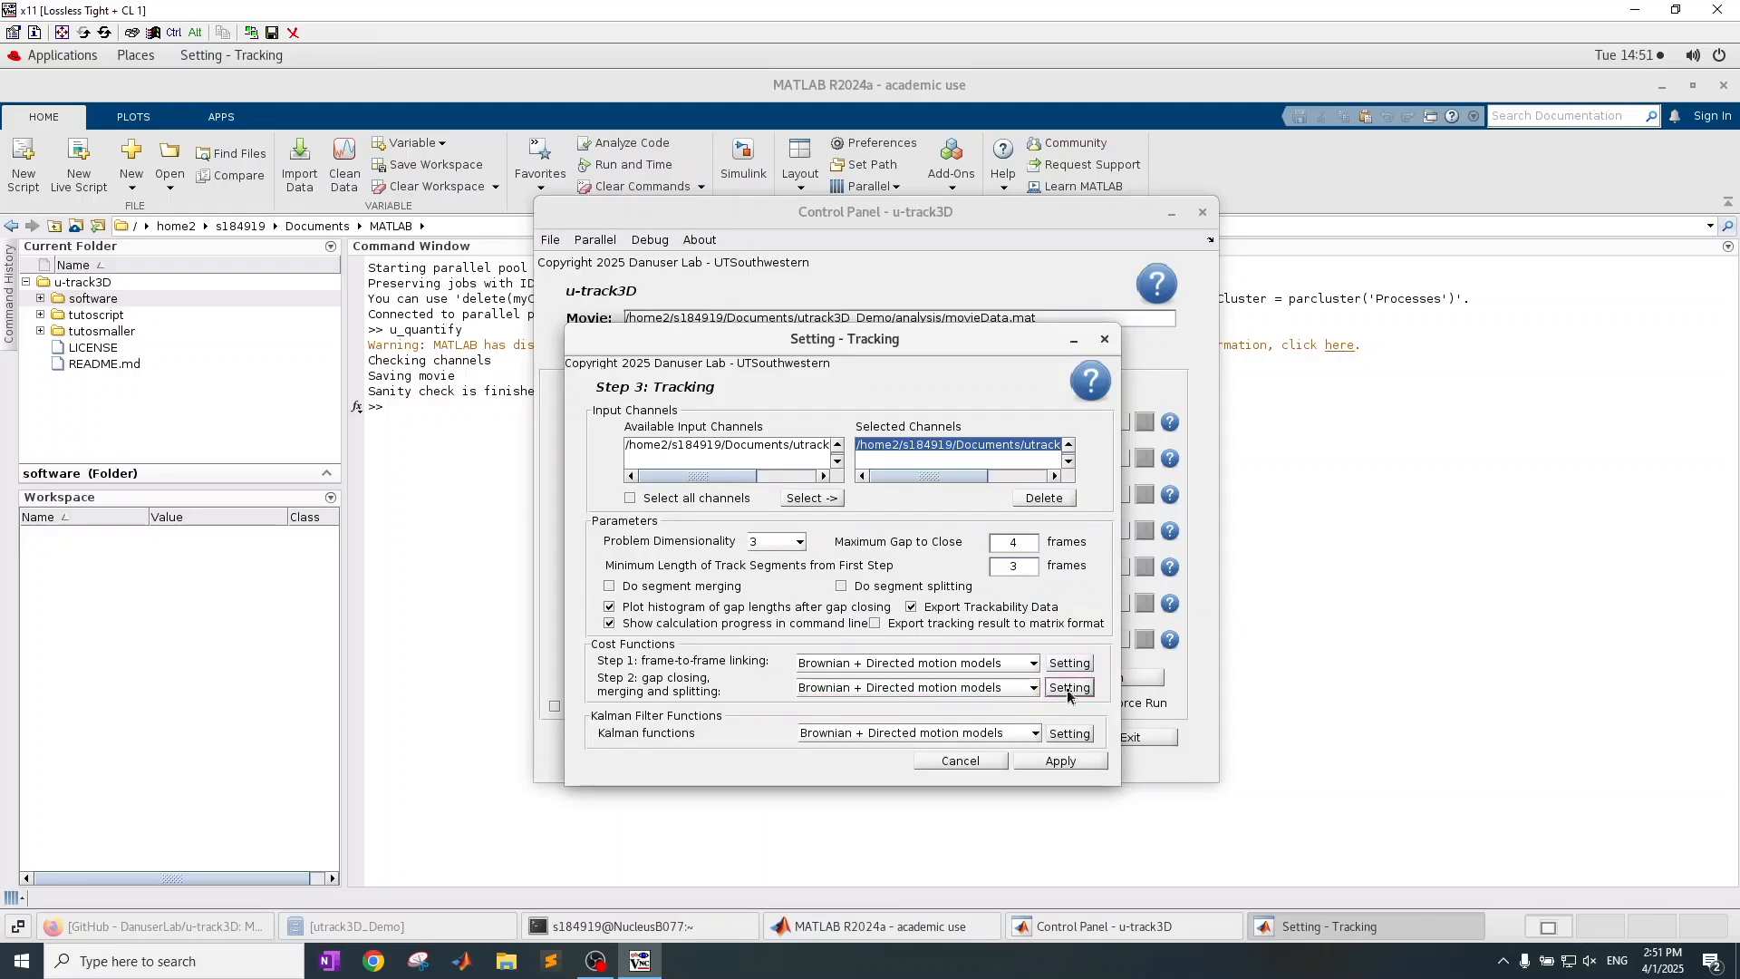
{"action": "left_click_drag", "start_coordinate": [1271, 313], "coordinate": [1140, 185]}
{"action": "left_click", "coordinate": [1321, 203]}
{"action": "left_click", "coordinate": [1060, 761]}
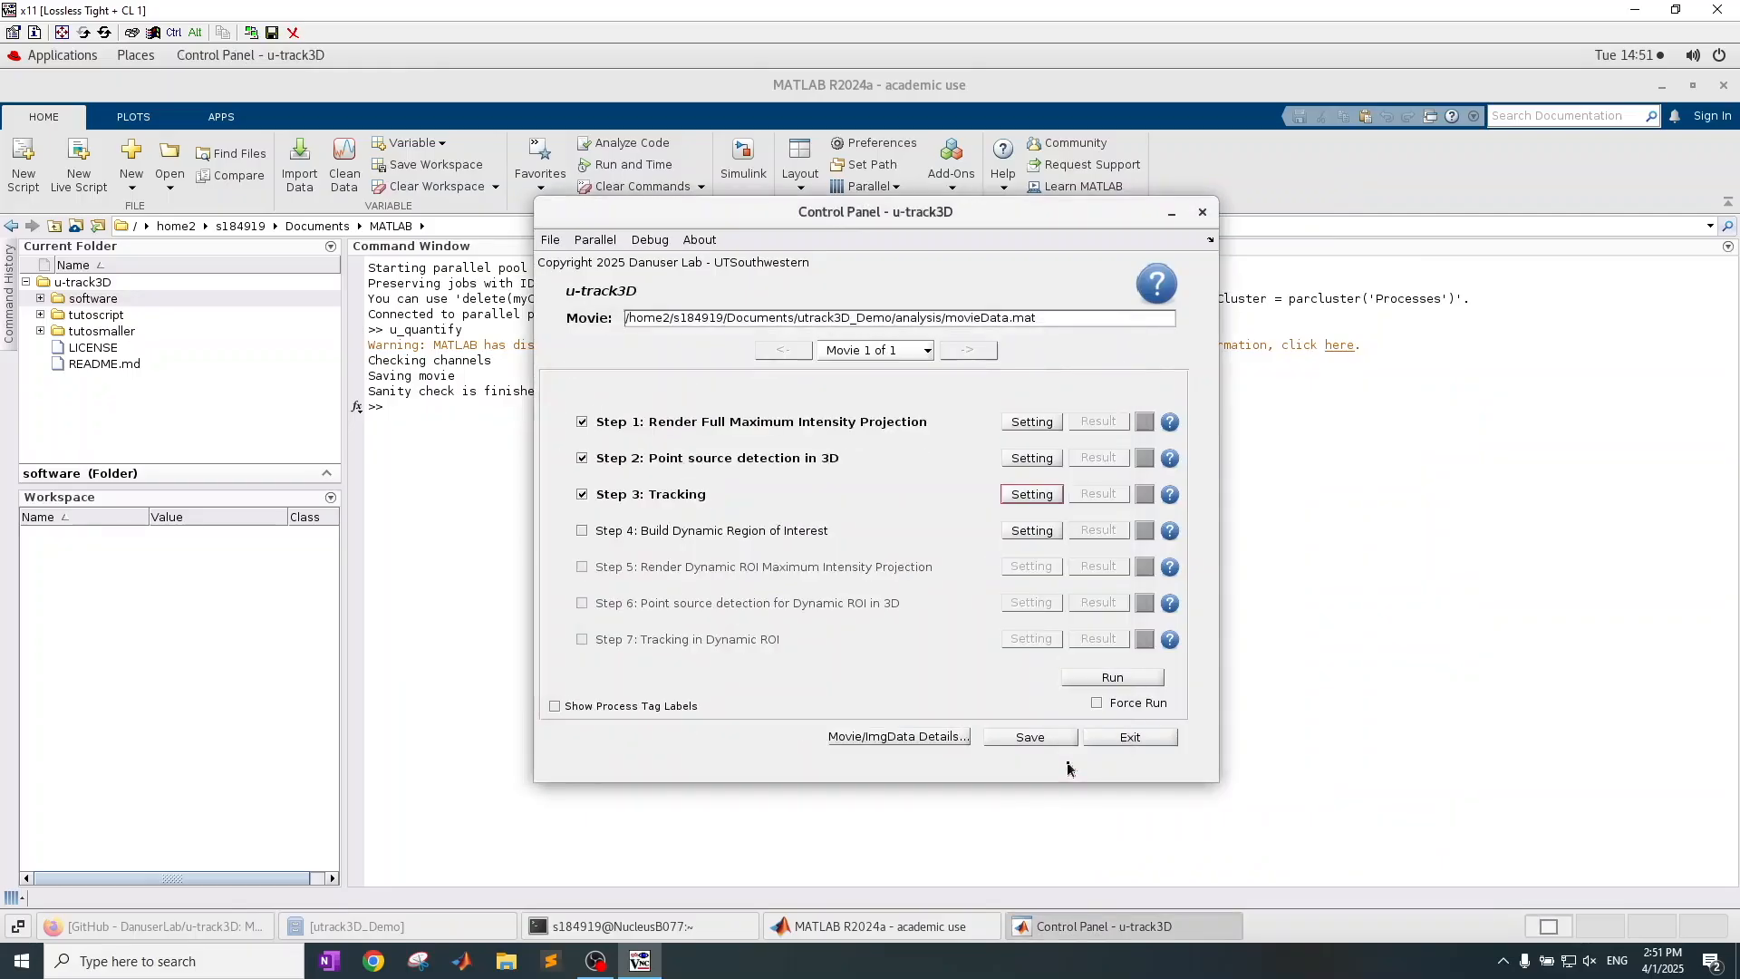
- Run the three enabled processing steps on the movie and dismiss the completion notice
{"action": "left_click", "coordinate": [1139, 682]}
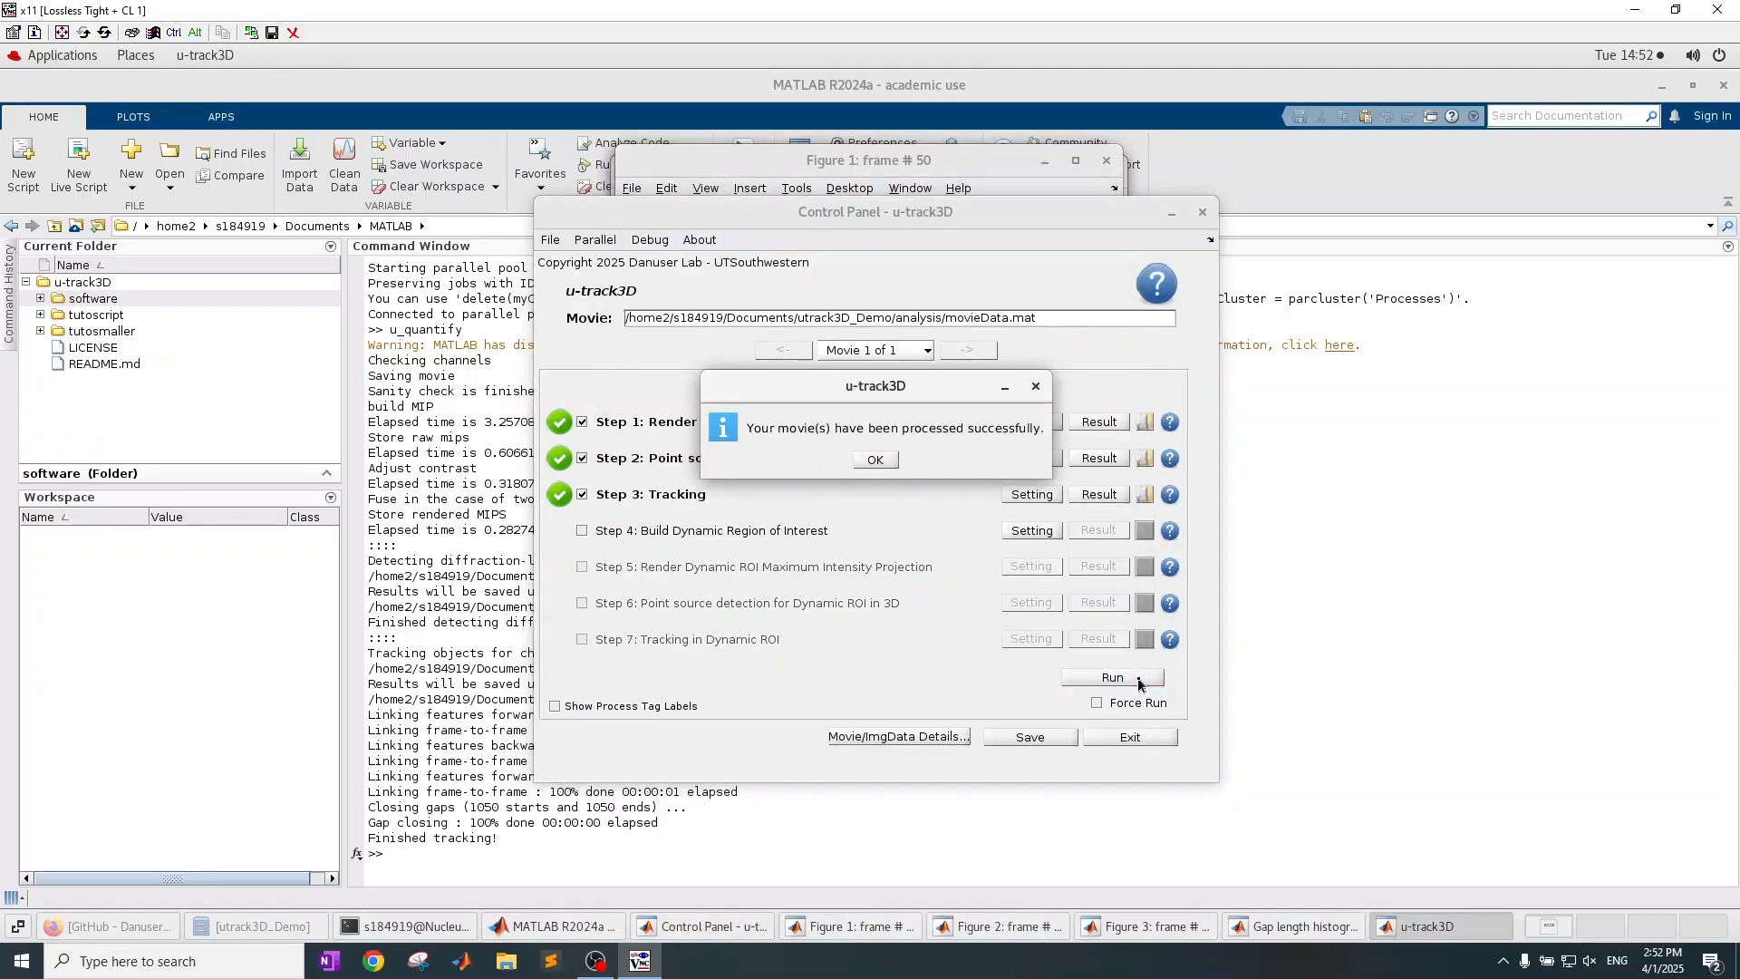
{"action": "left_click", "coordinate": [875, 460]}
- Open the Step 2 point source detection result, enlarge the Movie window, and play through the raw image's depth slices in 3D
{"action": "left_click", "coordinate": [1105, 465]}
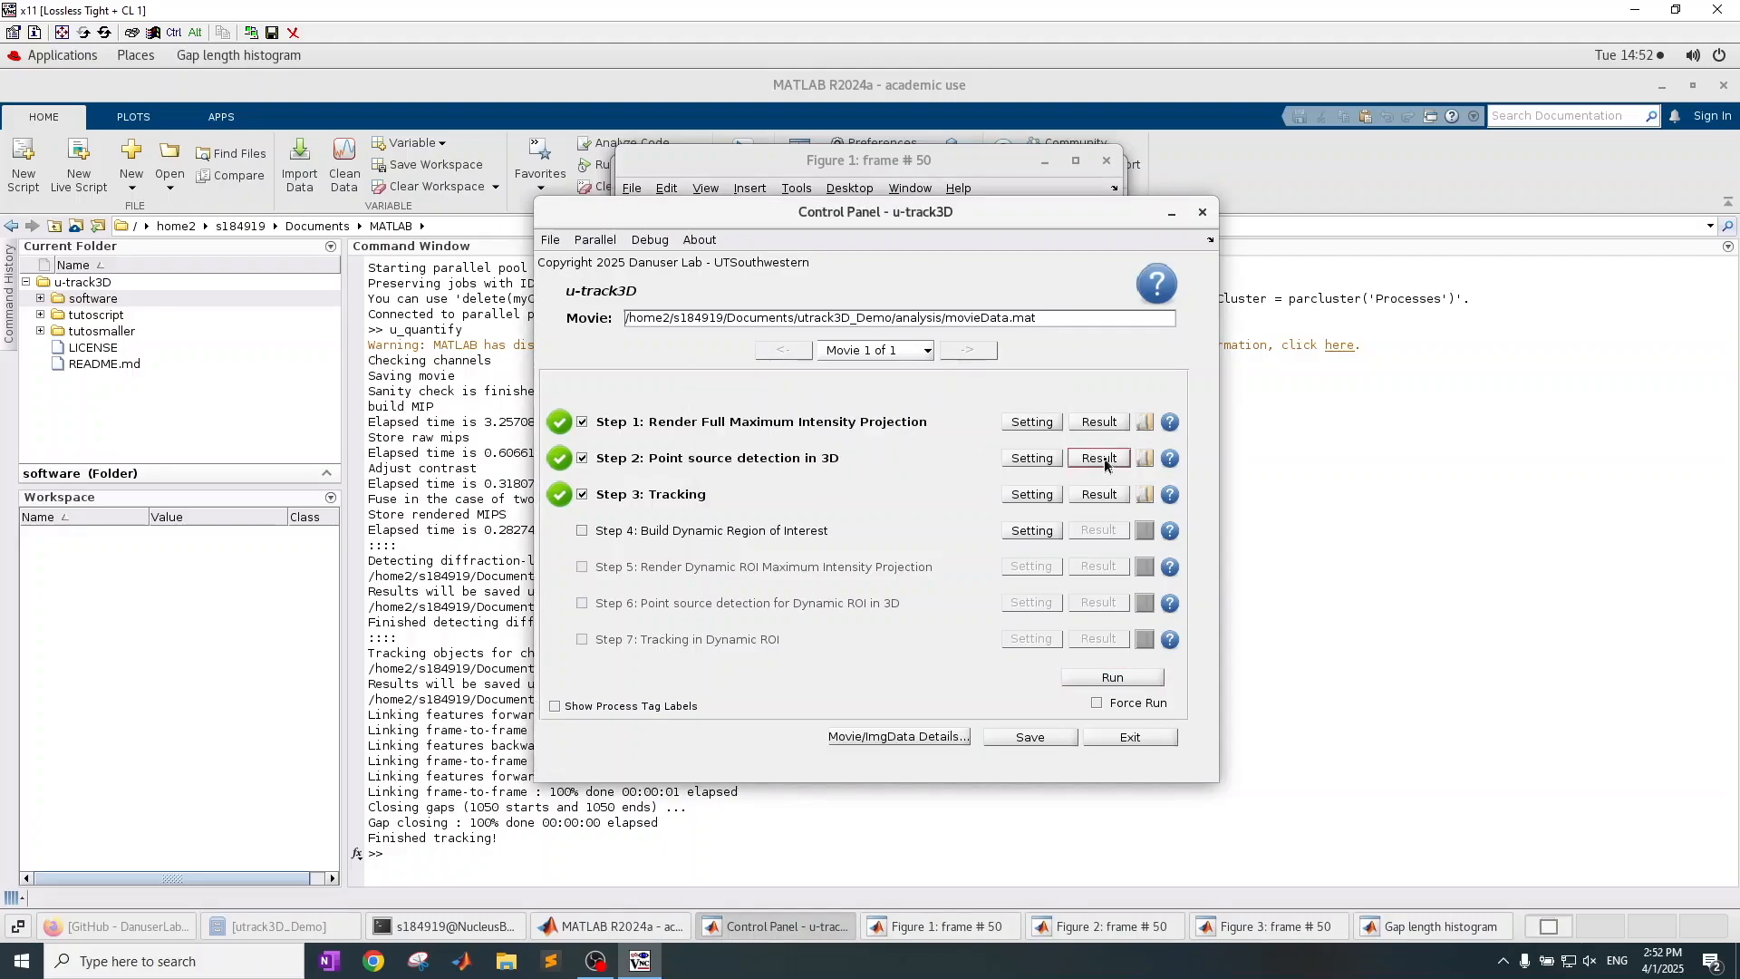
{"action": "left_click_drag", "start_coordinate": [529, 485], "coordinate": [838, 299]}
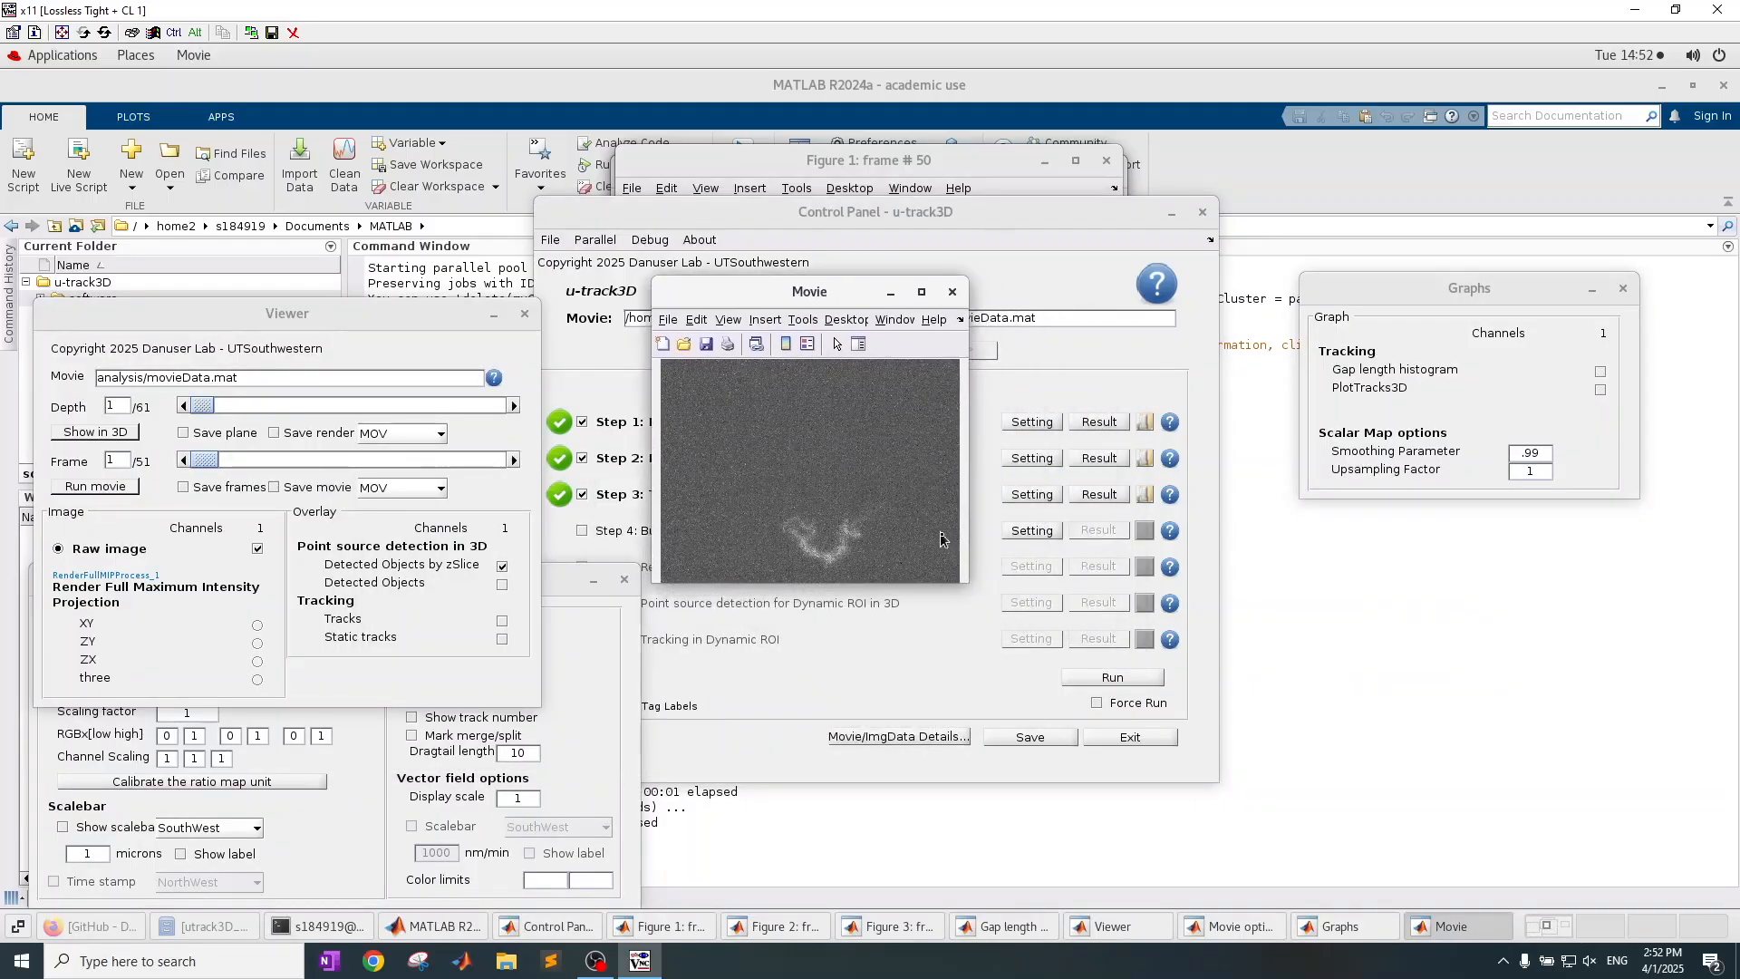
{"action": "left_click_drag", "start_coordinate": [967, 581], "coordinate": [1178, 718]}
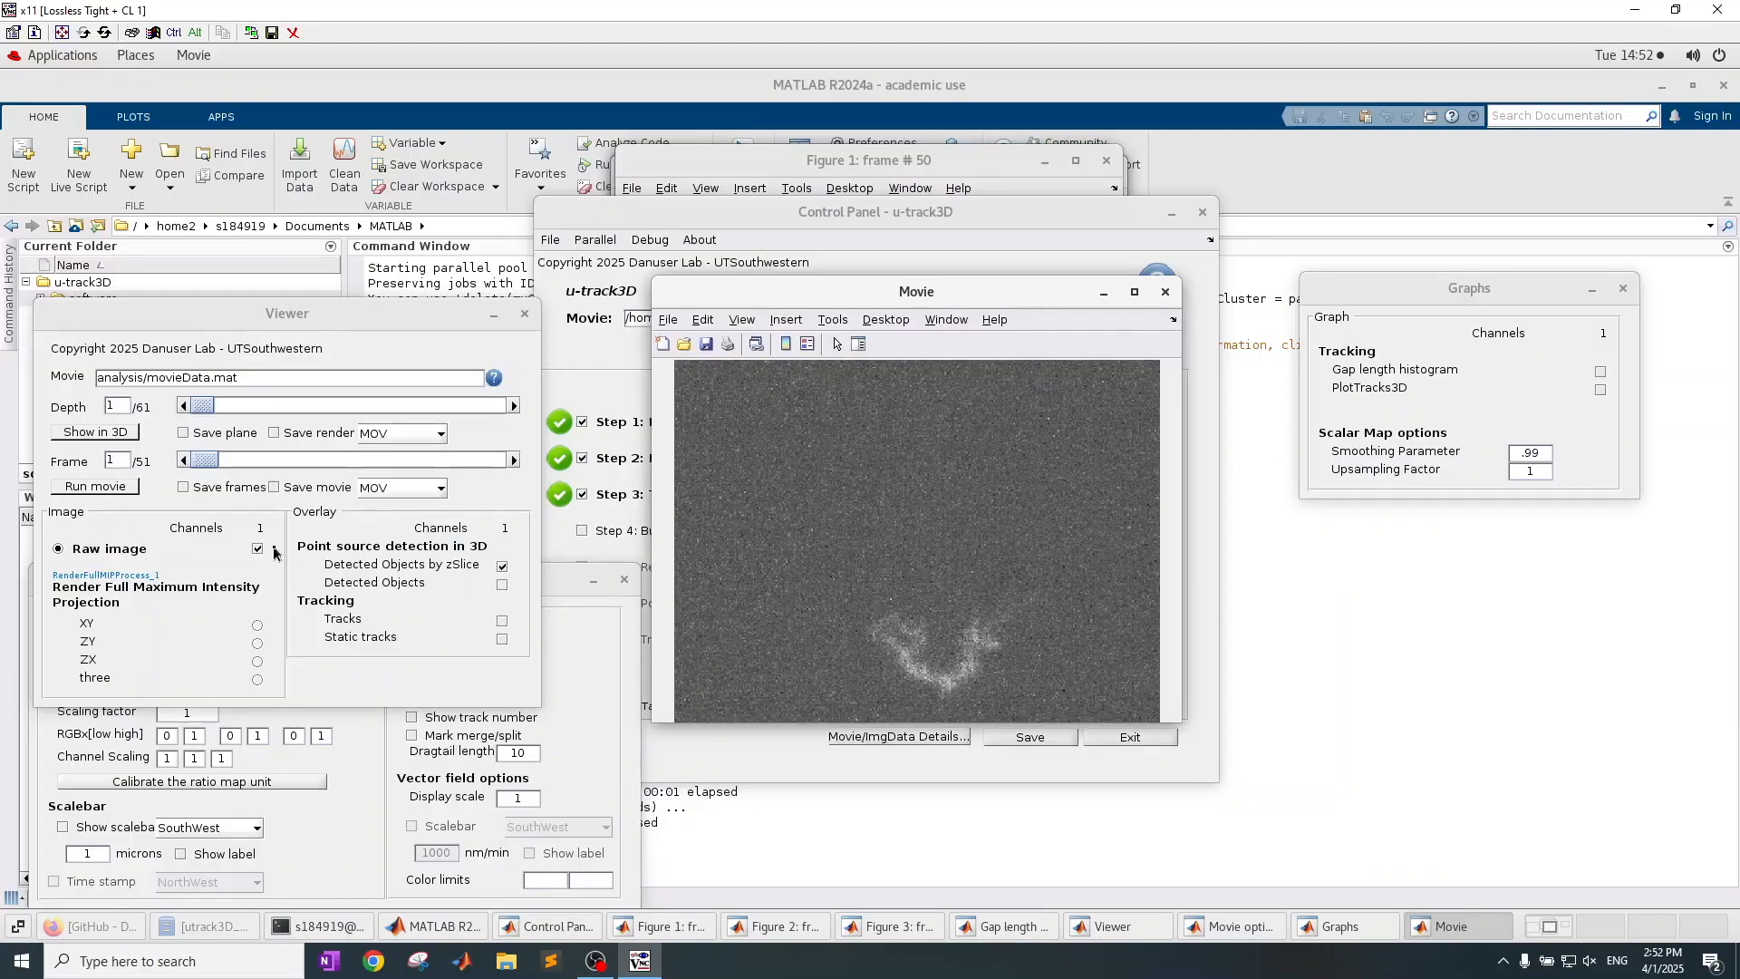
{"action": "left_click", "coordinate": [108, 432]}
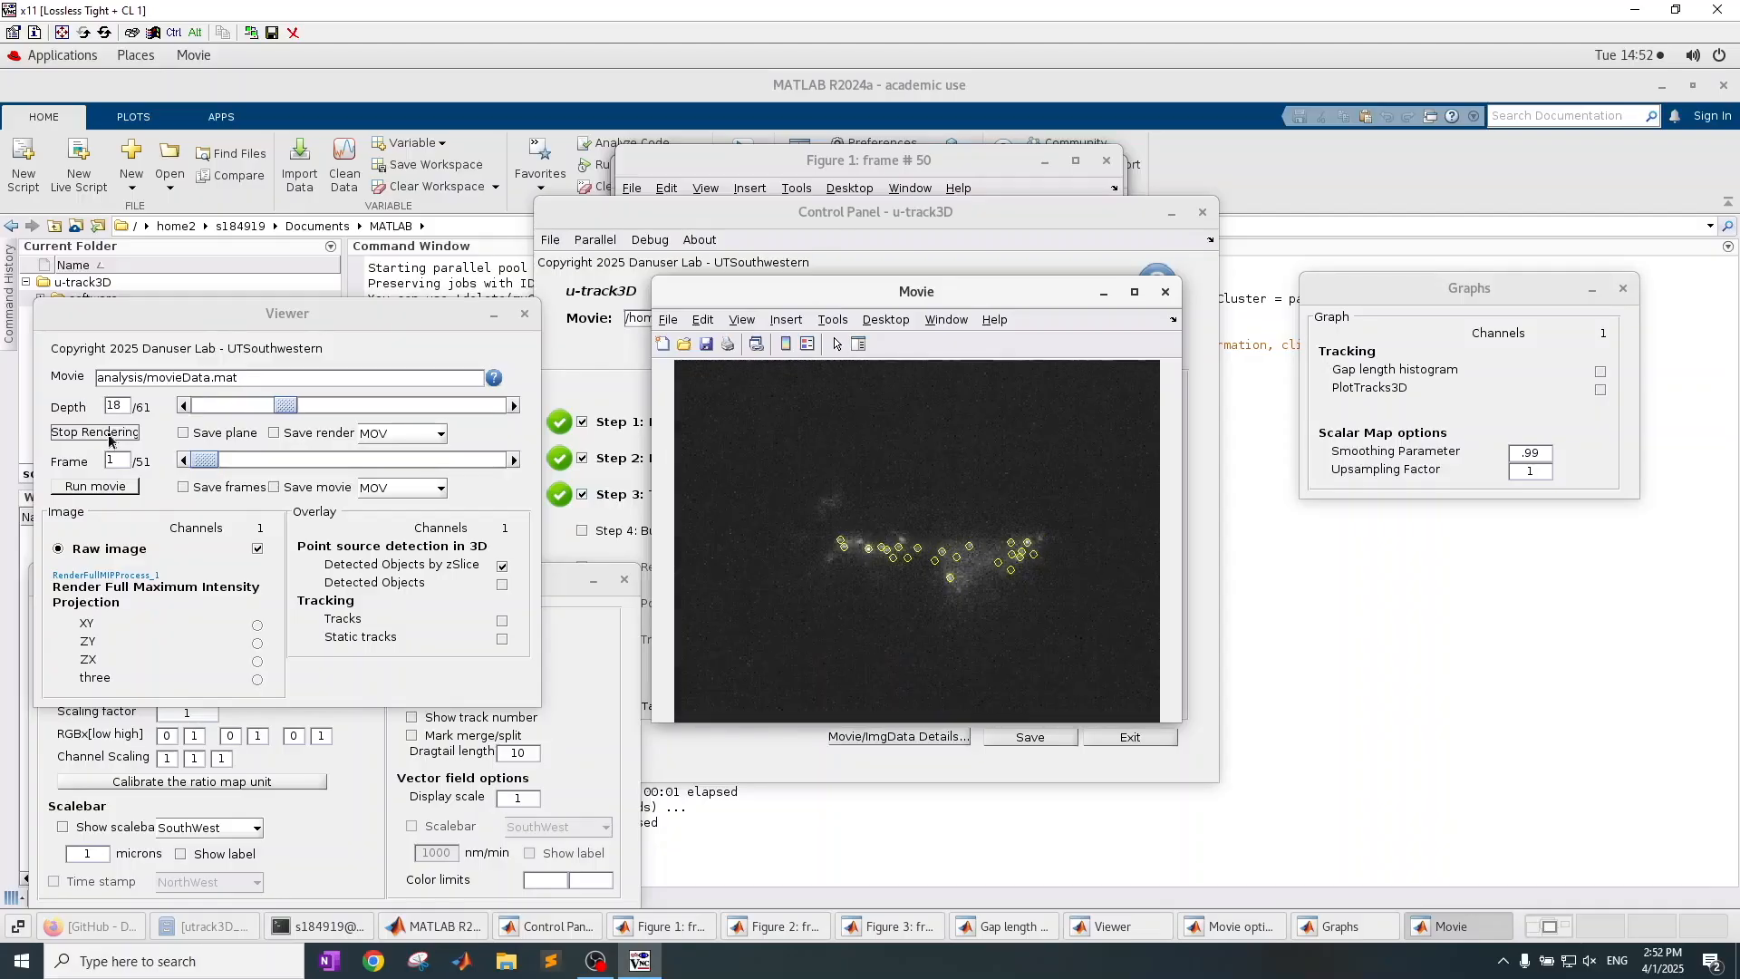
{"action": "left_click", "coordinate": [95, 432]}
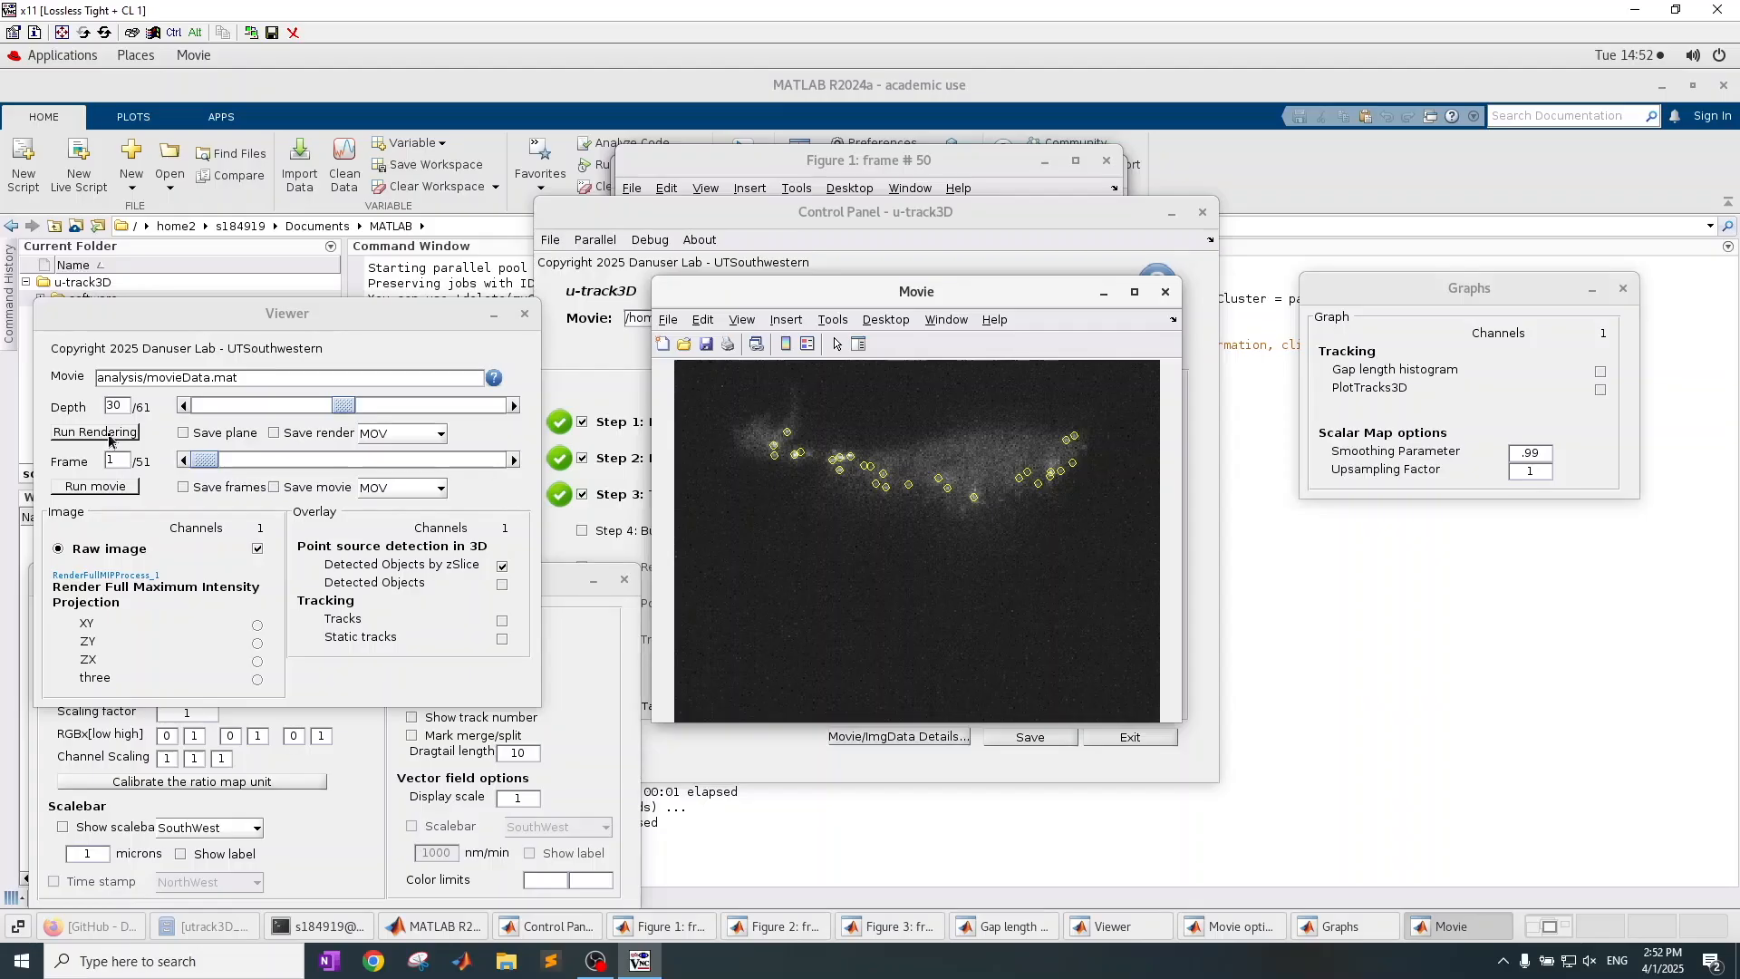
- Show the three-view maximum intensity projection with Detected Objects instead of Detected Objects by zSlice, and play the movie to frame 32
{"action": "left_click", "coordinate": [257, 681]}
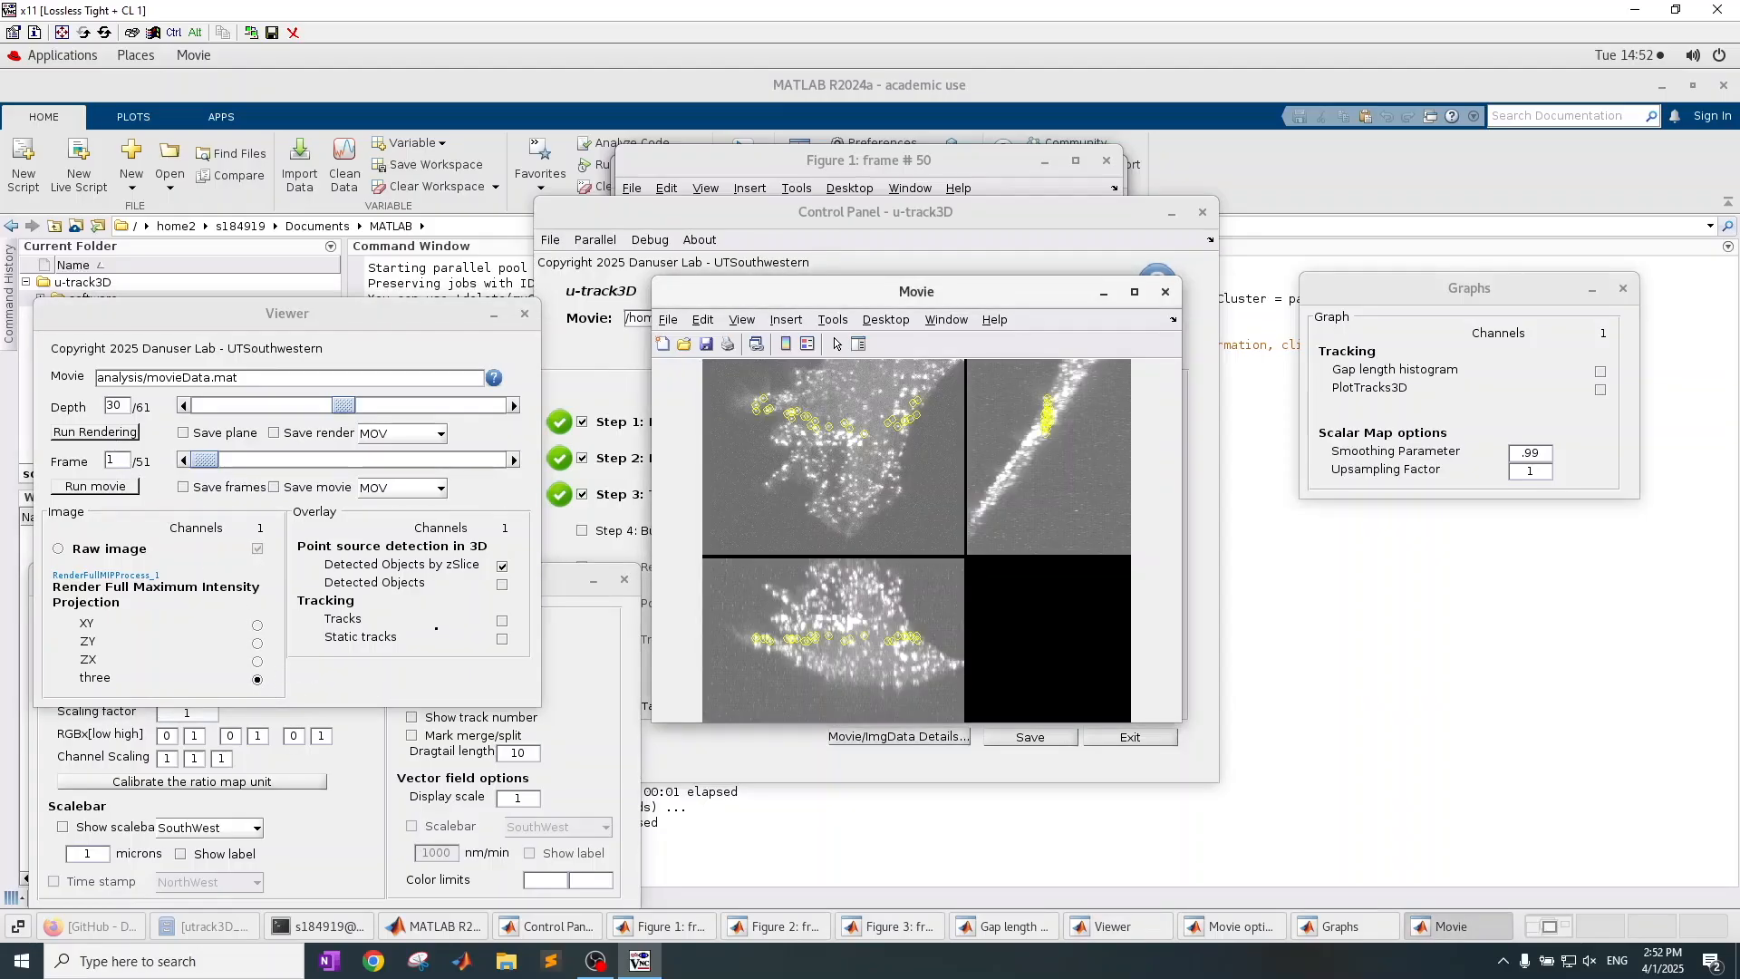
{"action": "left_click", "coordinate": [501, 566]}
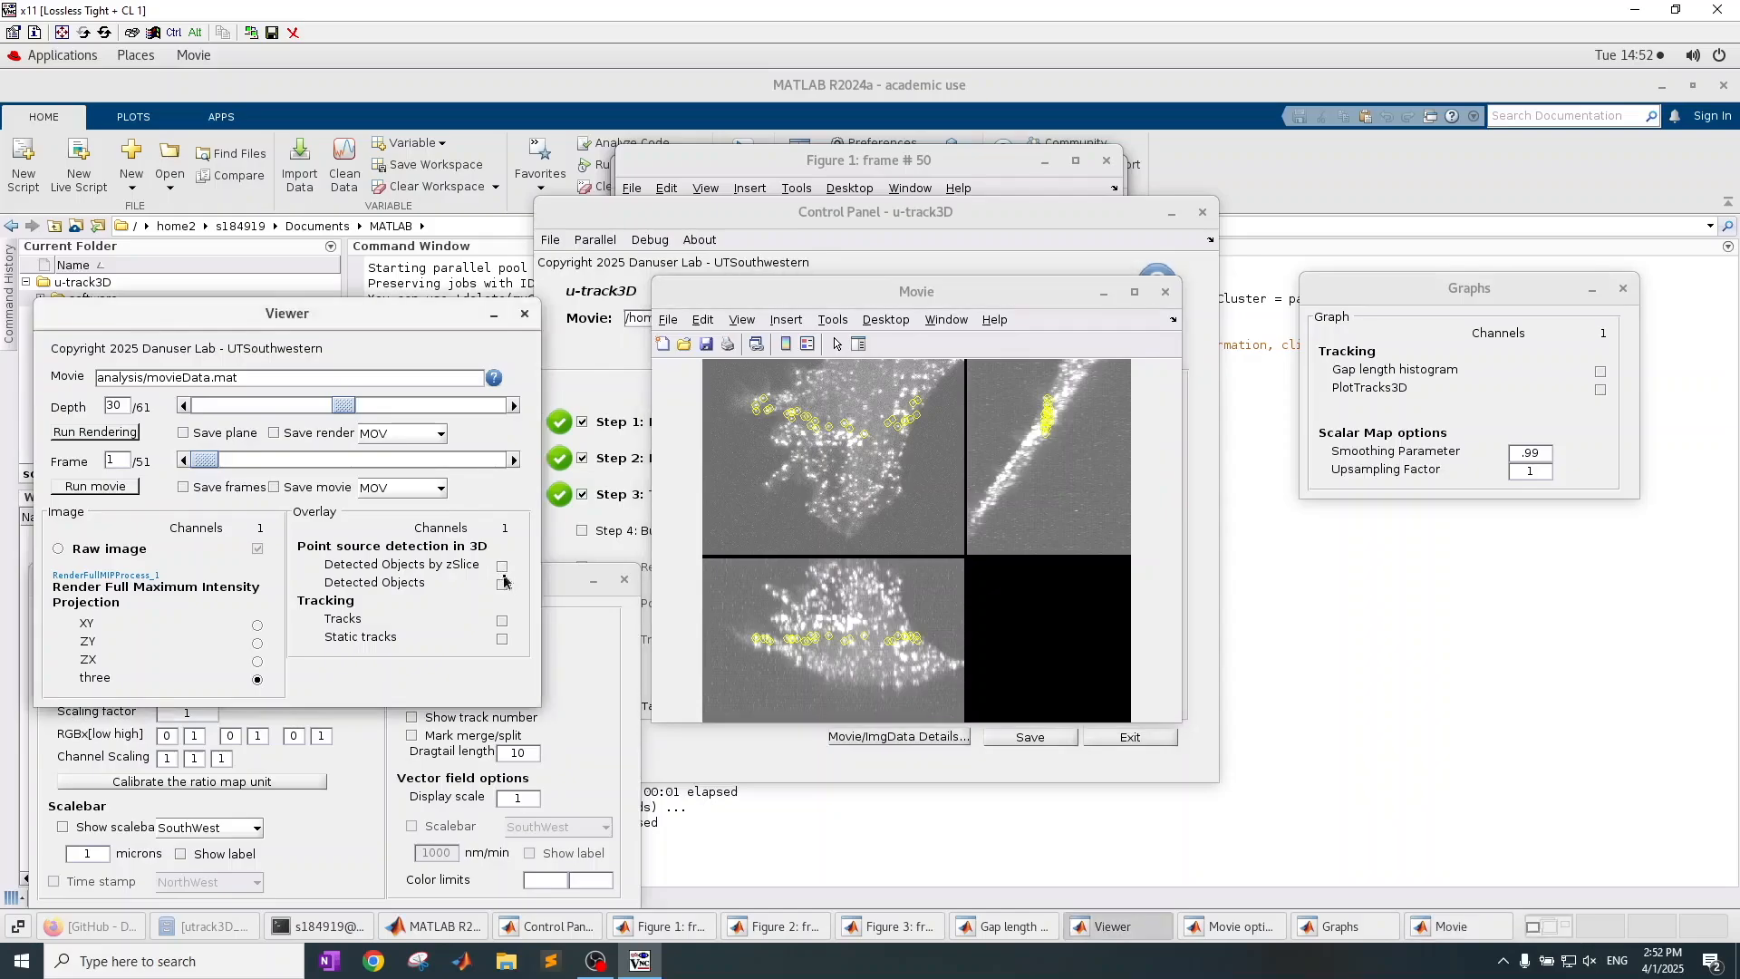
{"action": "left_click", "coordinate": [503, 584]}
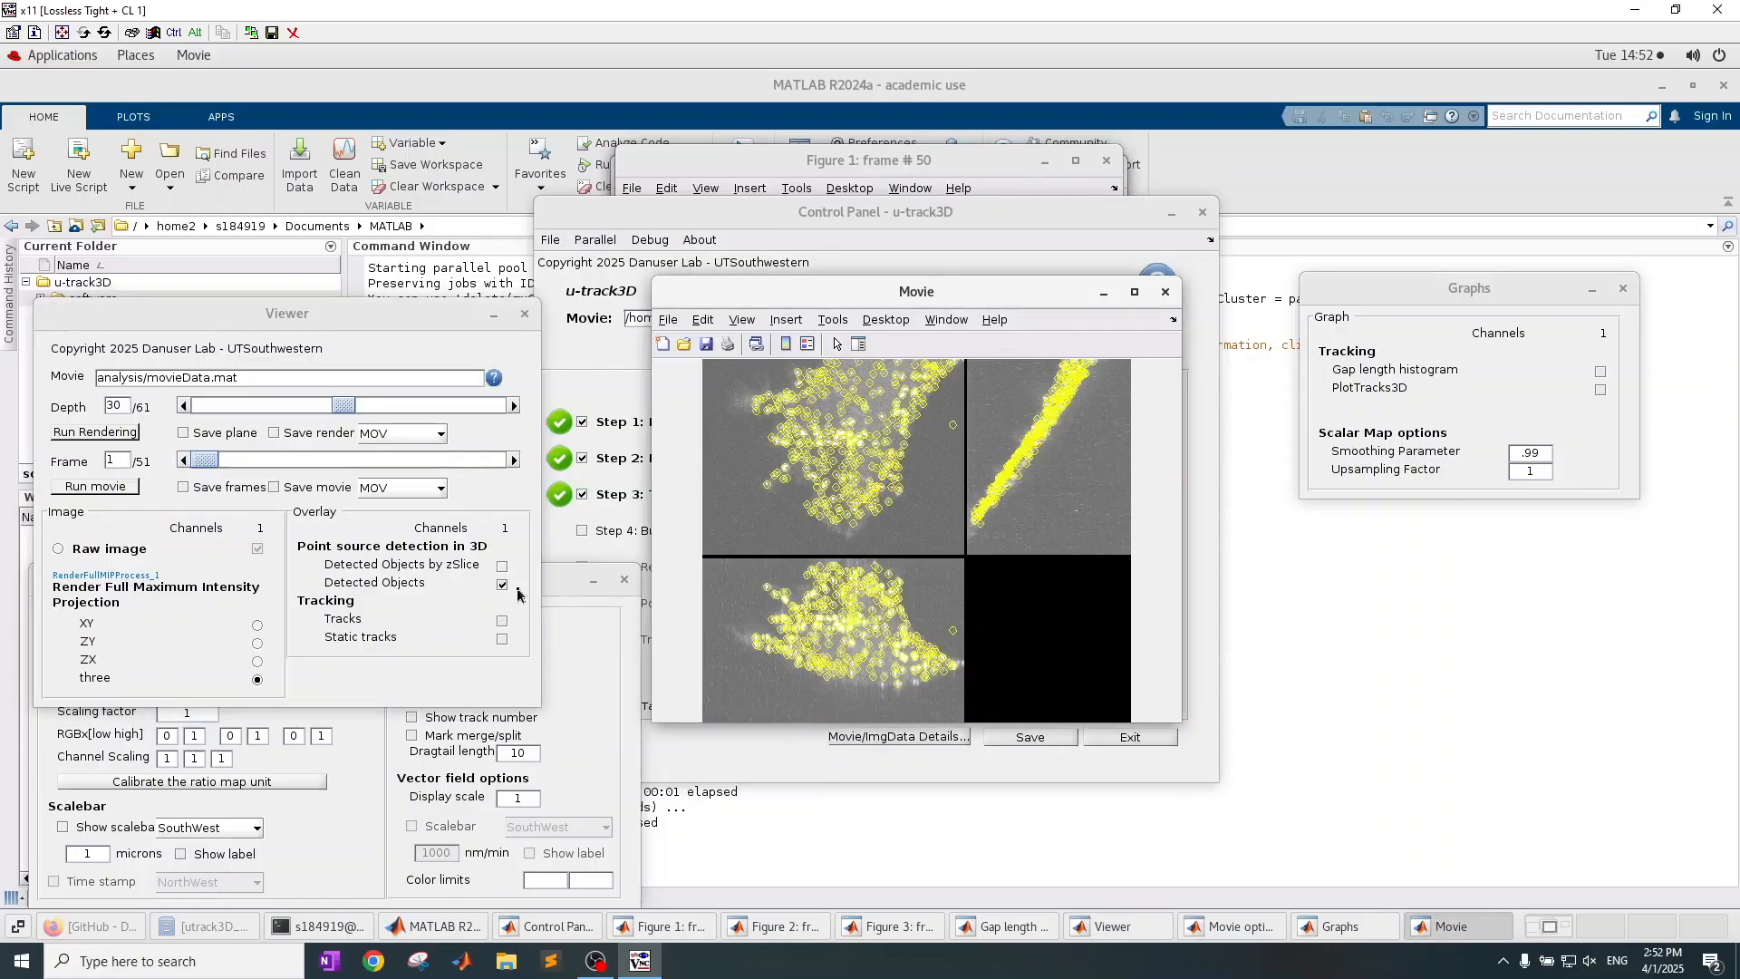
{"action": "left_click", "coordinate": [95, 487]}
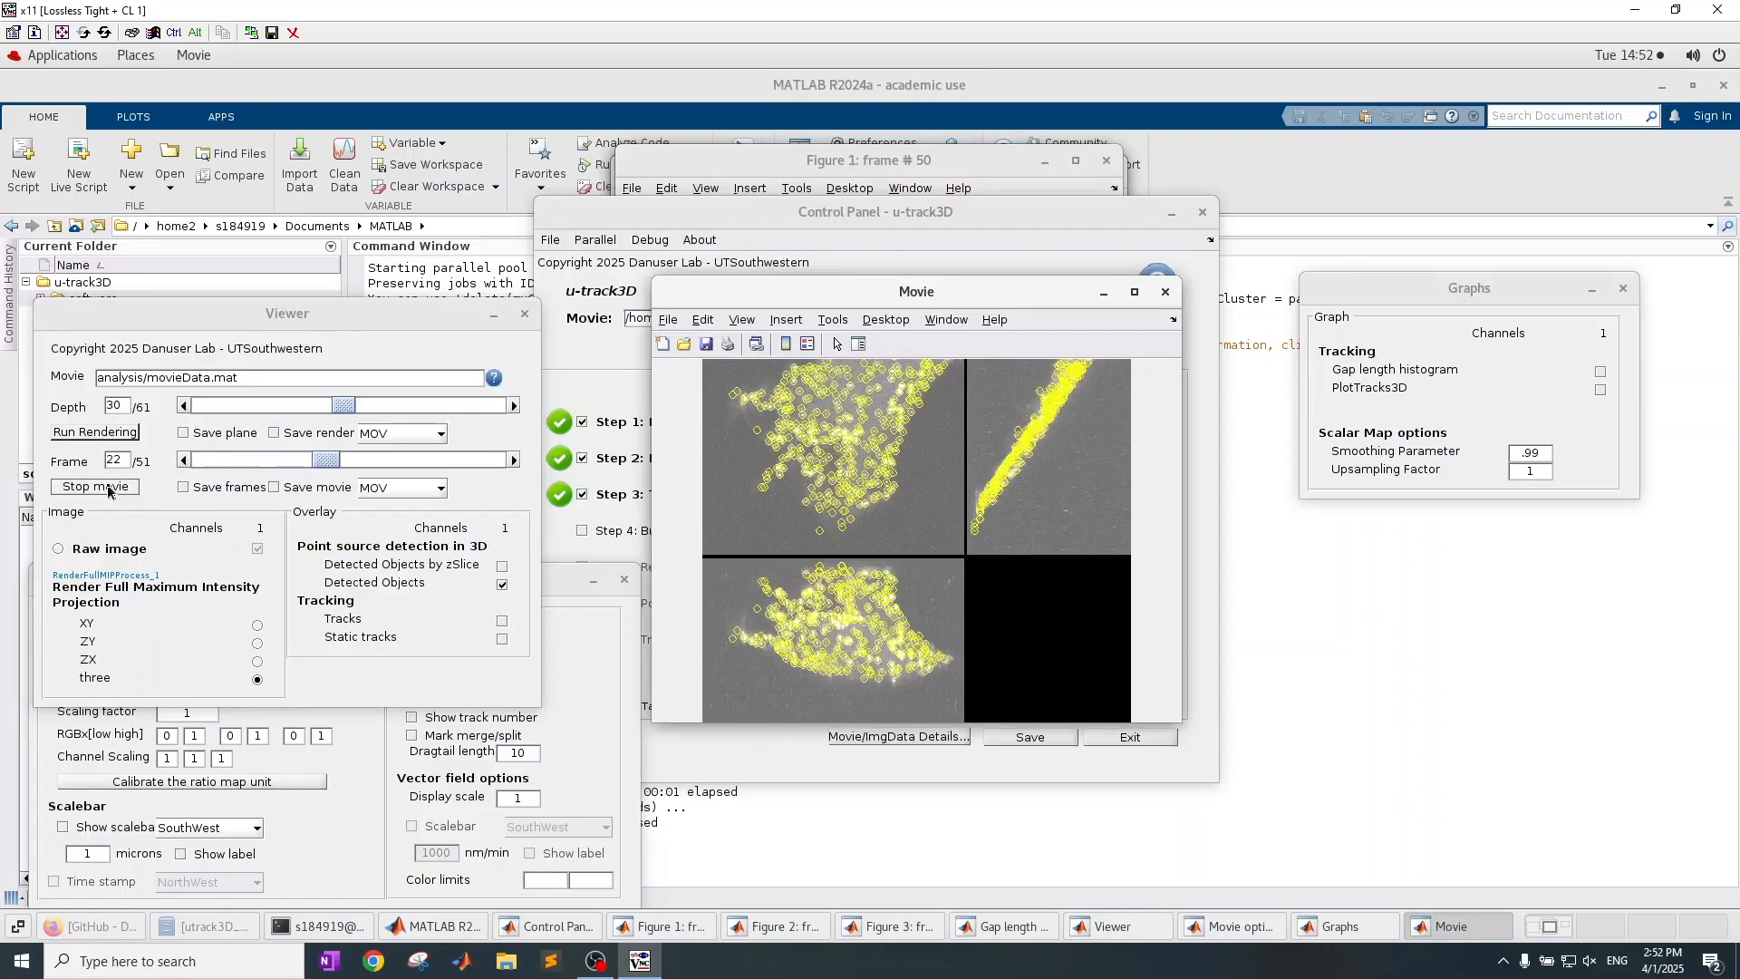
{"action": "left_click", "coordinate": [96, 487]}
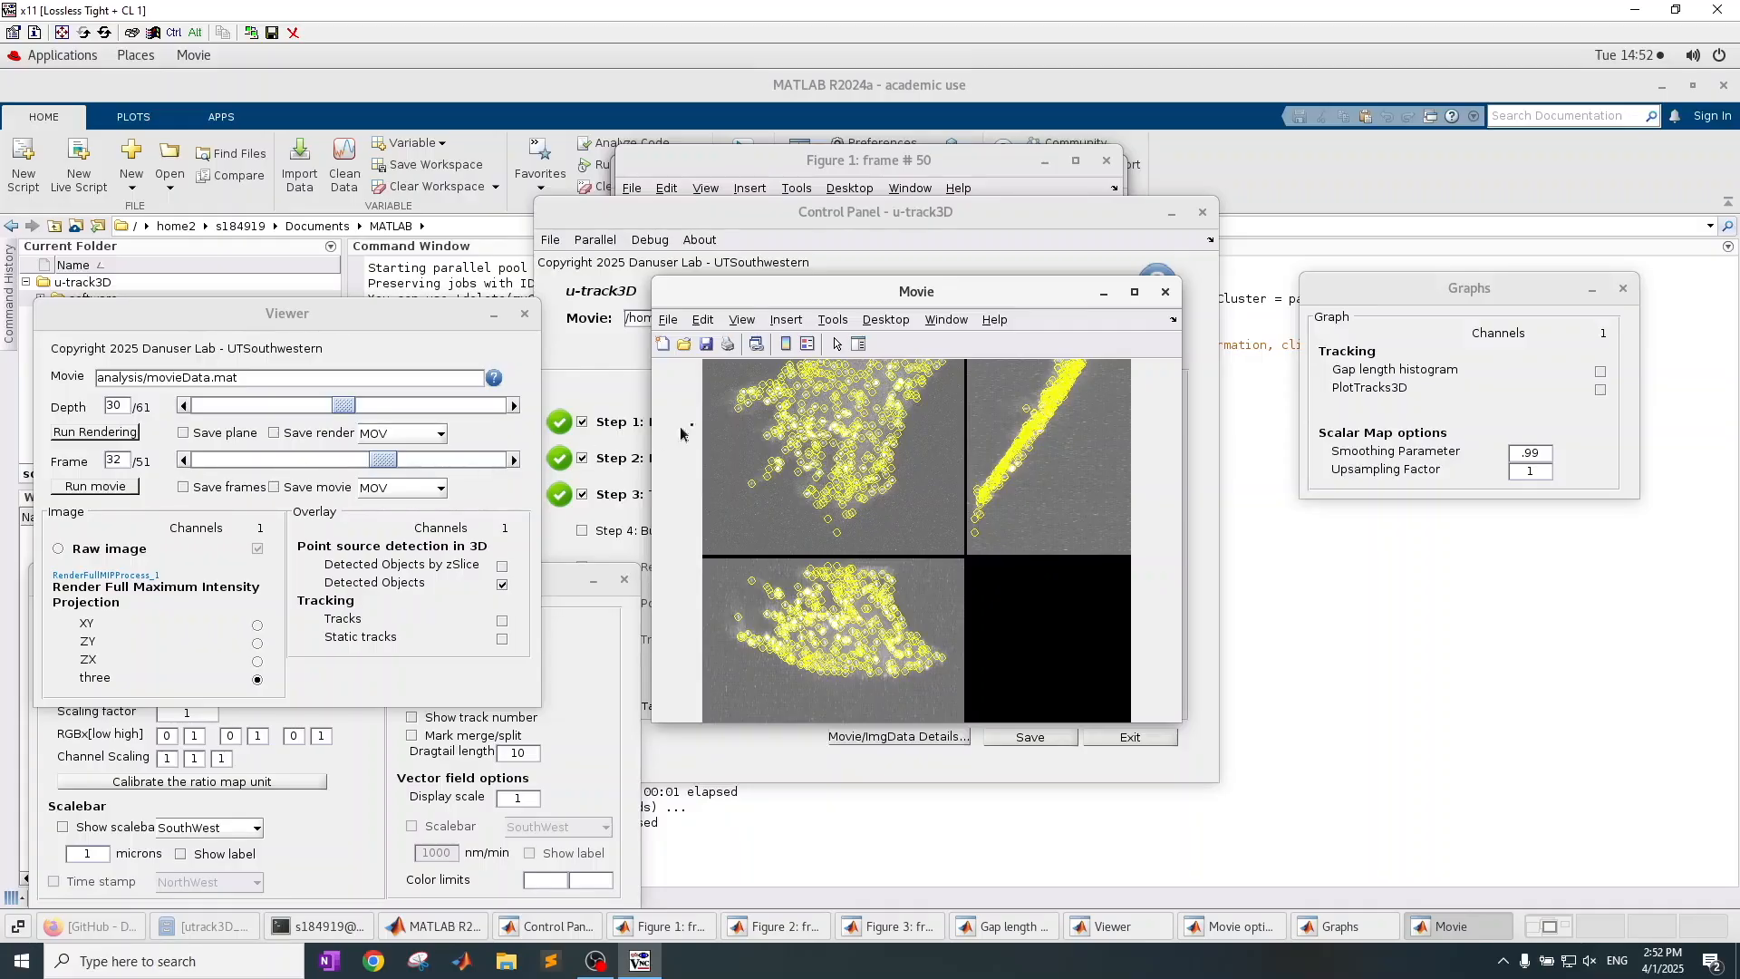
- Inspect the detected points close up in the Movie window and add the Tracks and Static tracks overlays
{"action": "left_click", "coordinate": [833, 322]}
{"action": "left_click", "coordinate": [856, 365]}
{"action": "left_click", "coordinate": [874, 491]}
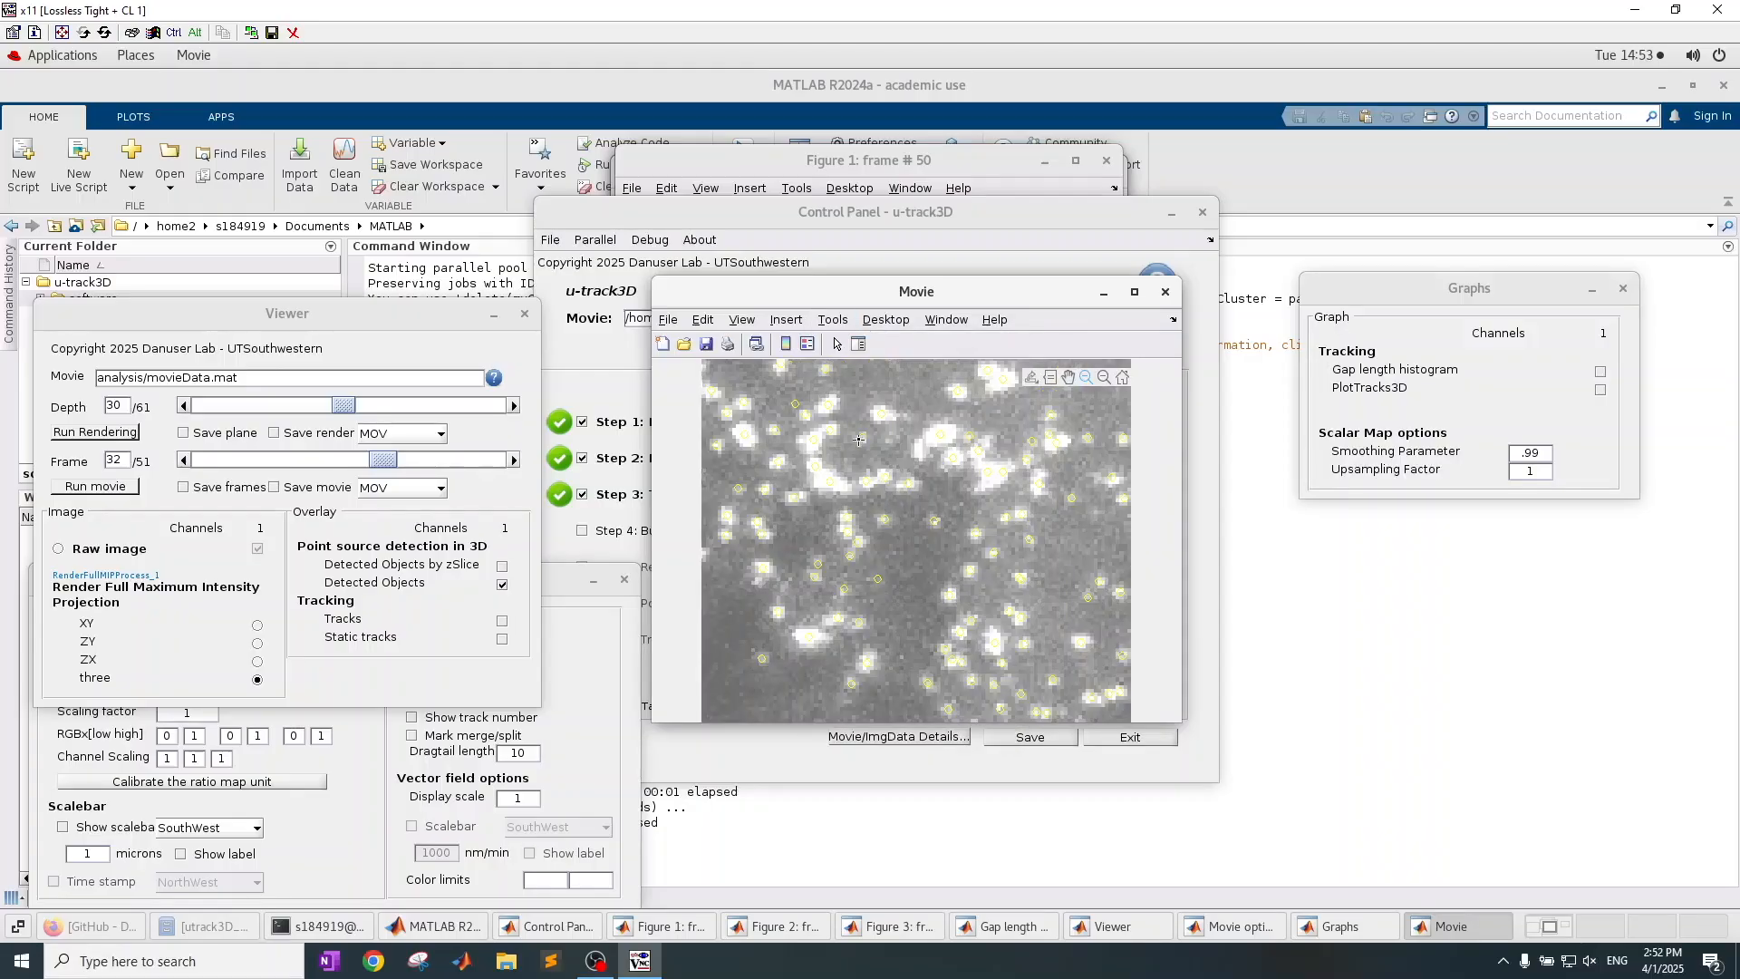
{"action": "left_click", "coordinate": [502, 621]}
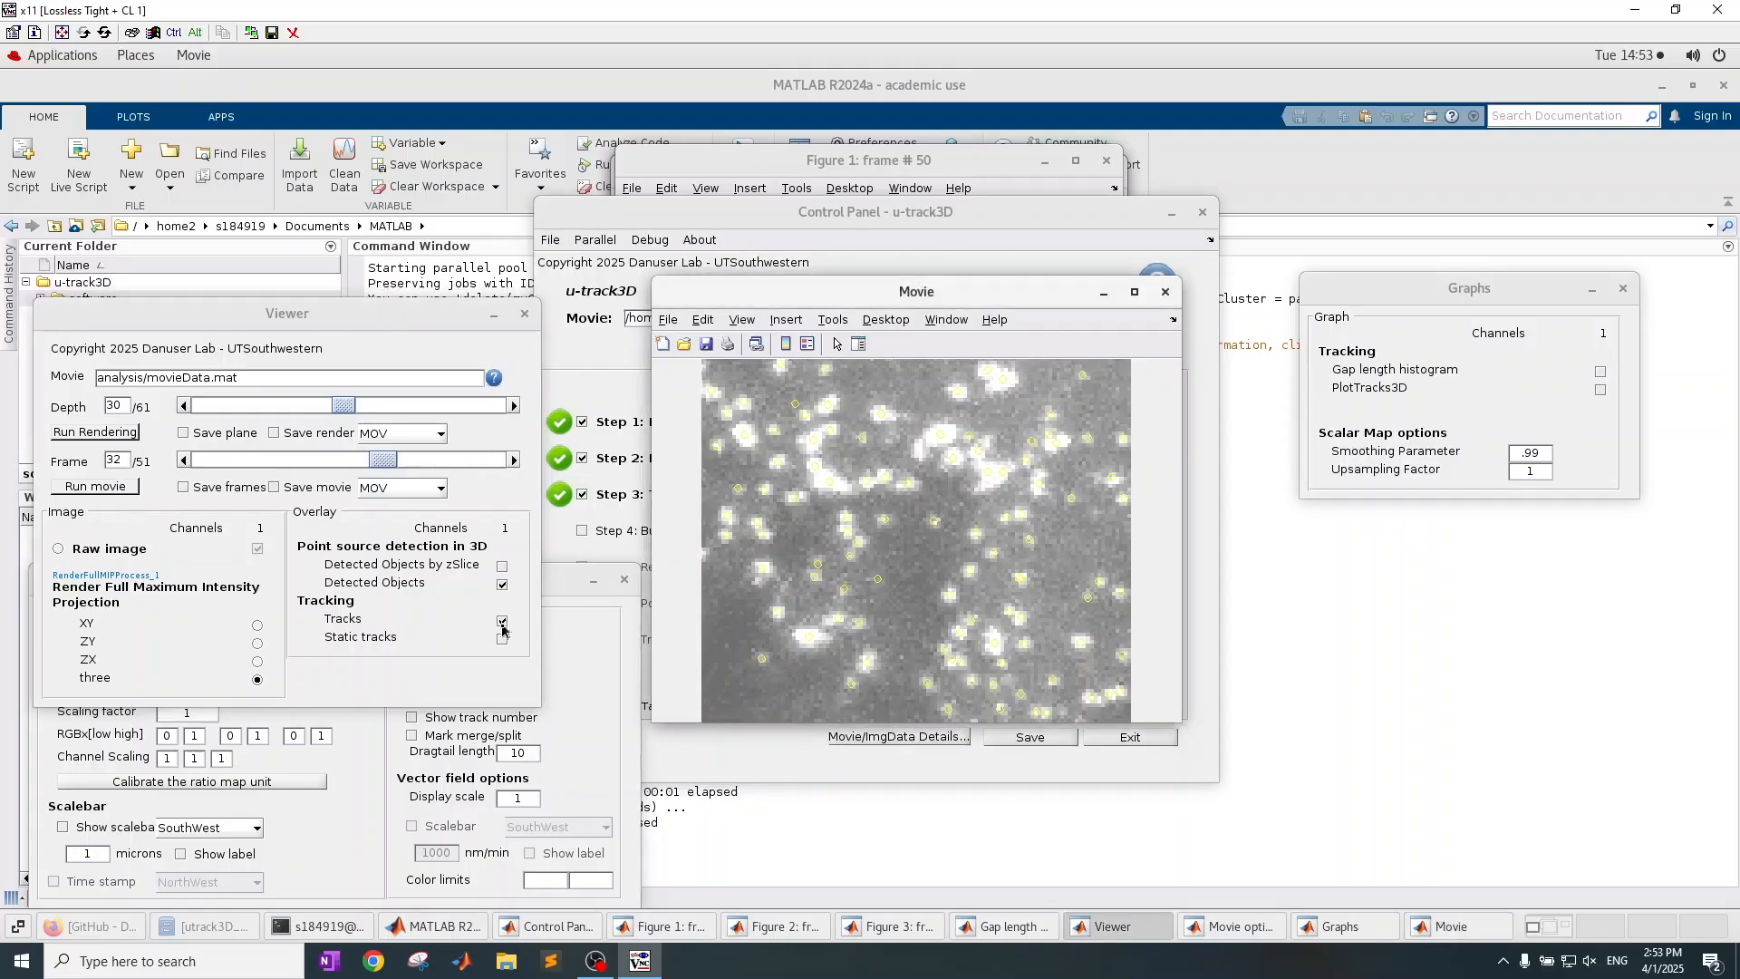
{"action": "left_click", "coordinate": [502, 641]}
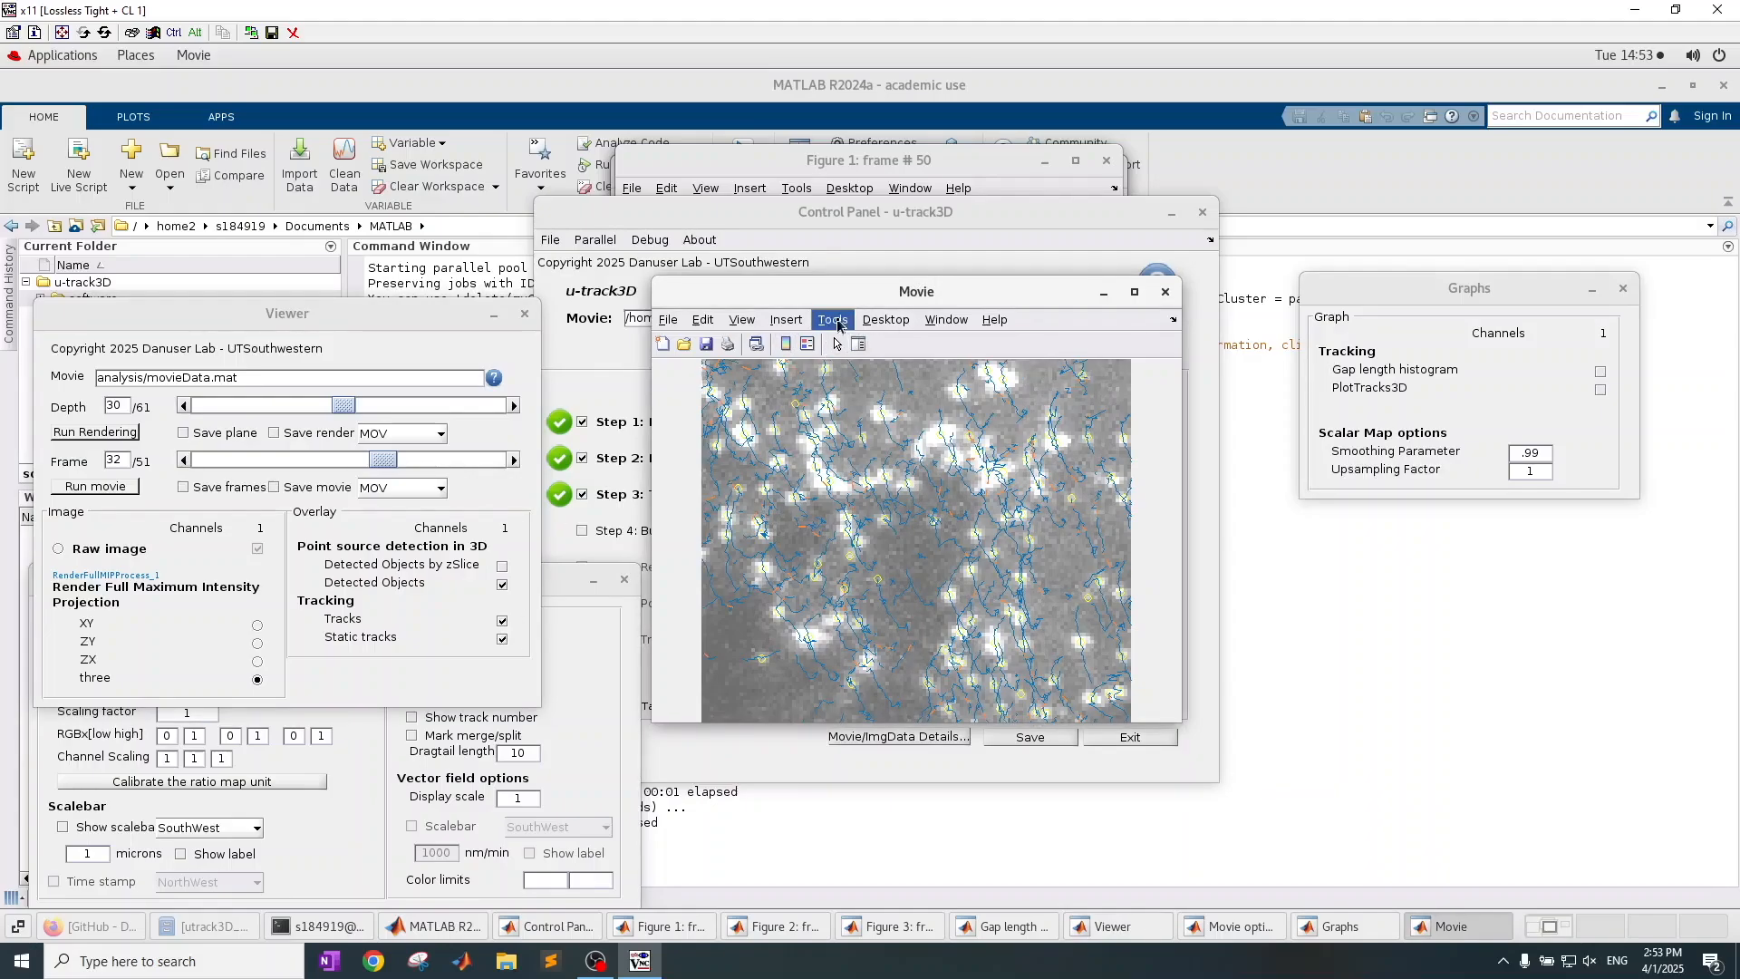
- Review the overlaid tracks across a wider area of the projections and close the result viewer
{"action": "left_click", "coordinate": [834, 320]}
{"action": "left_click", "coordinate": [868, 385]}
{"action": "left_click", "coordinate": [862, 420]}
{"action": "left_click", "coordinate": [862, 420]}
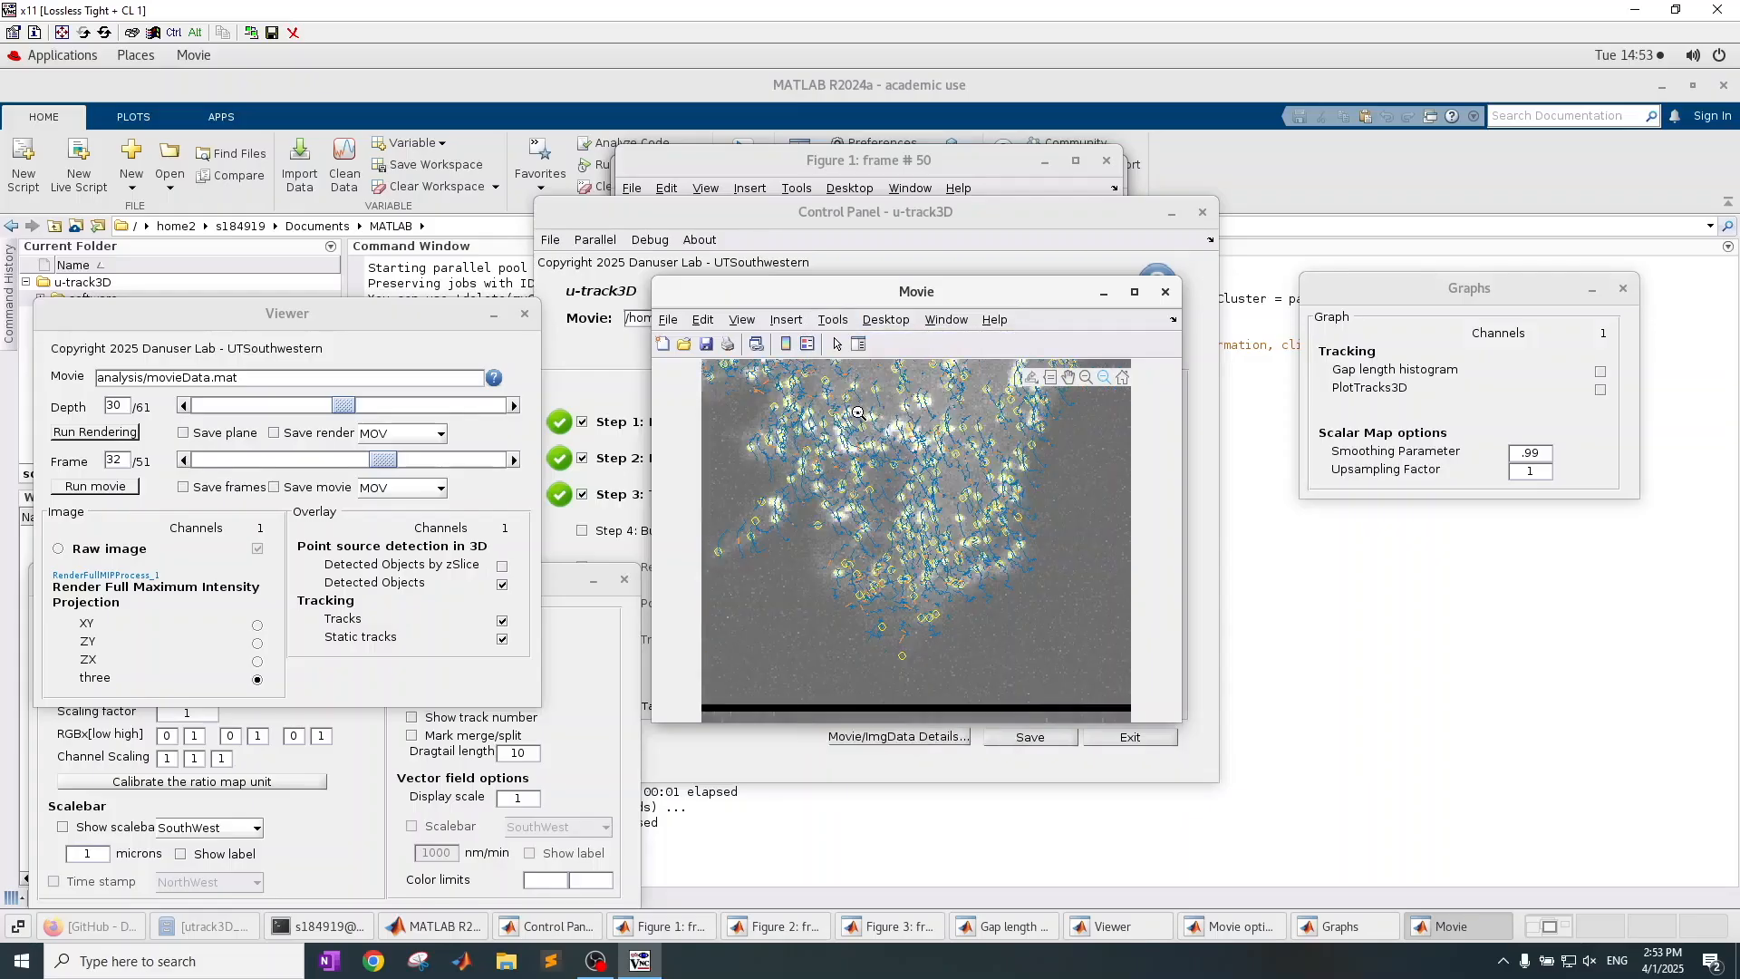
{"action": "left_click", "coordinate": [857, 412]}
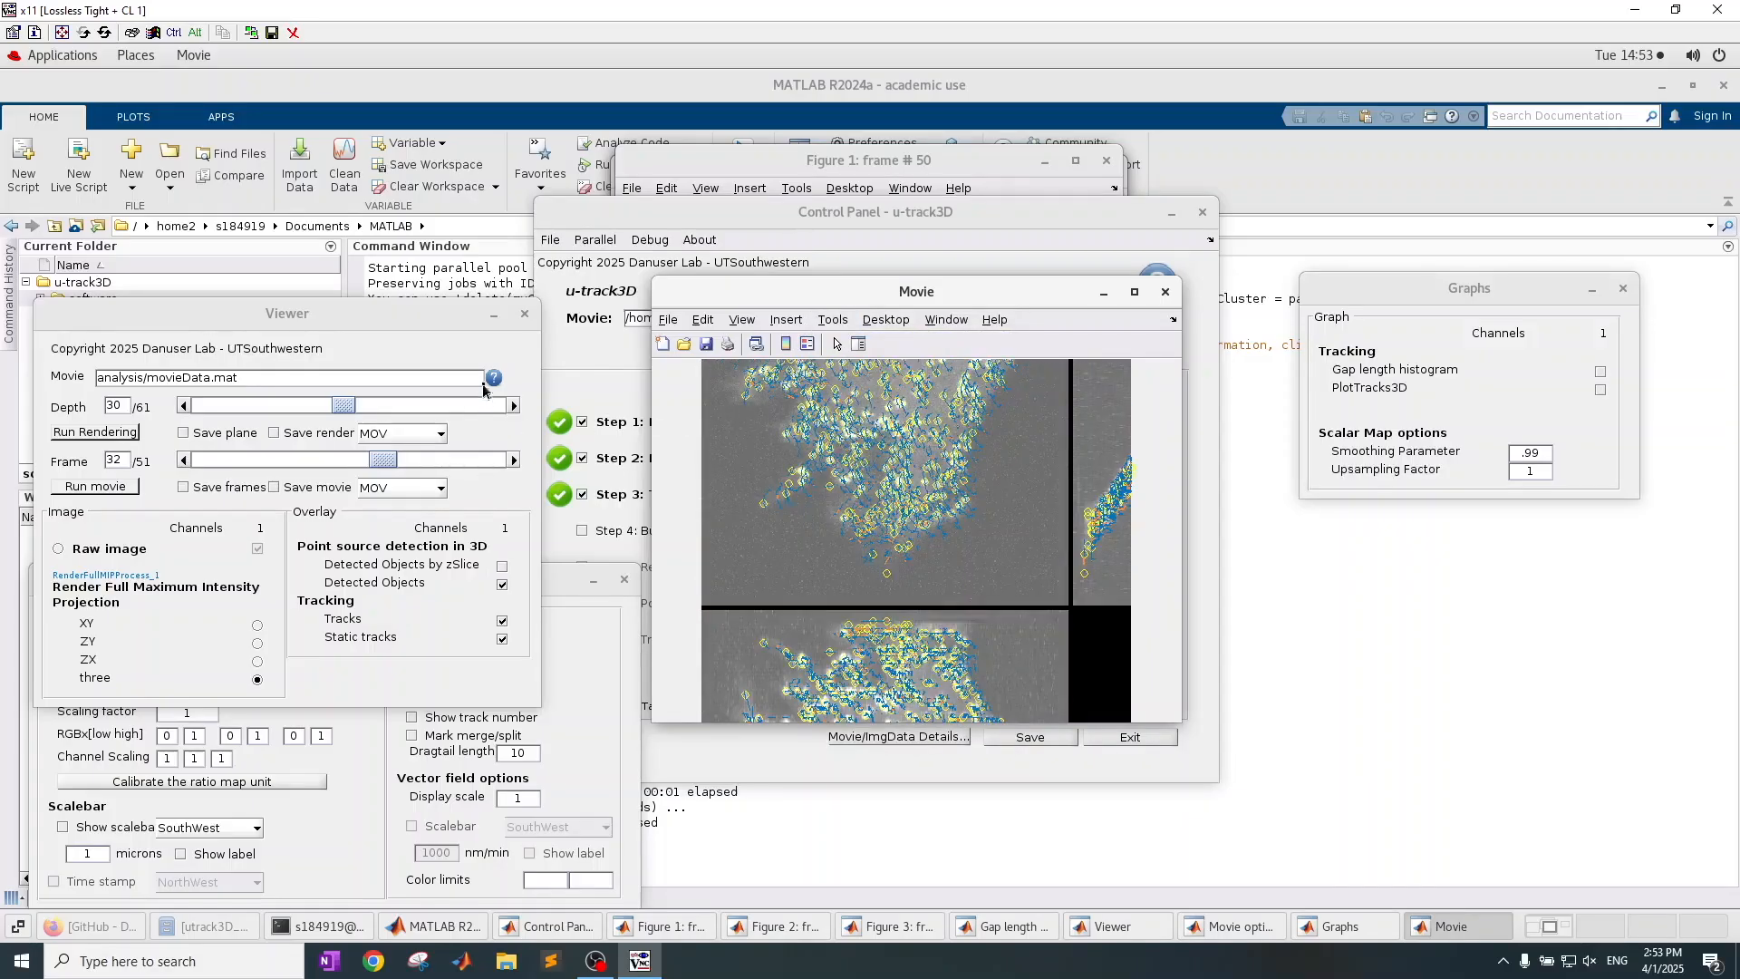
{"action": "left_click", "coordinate": [524, 314]}
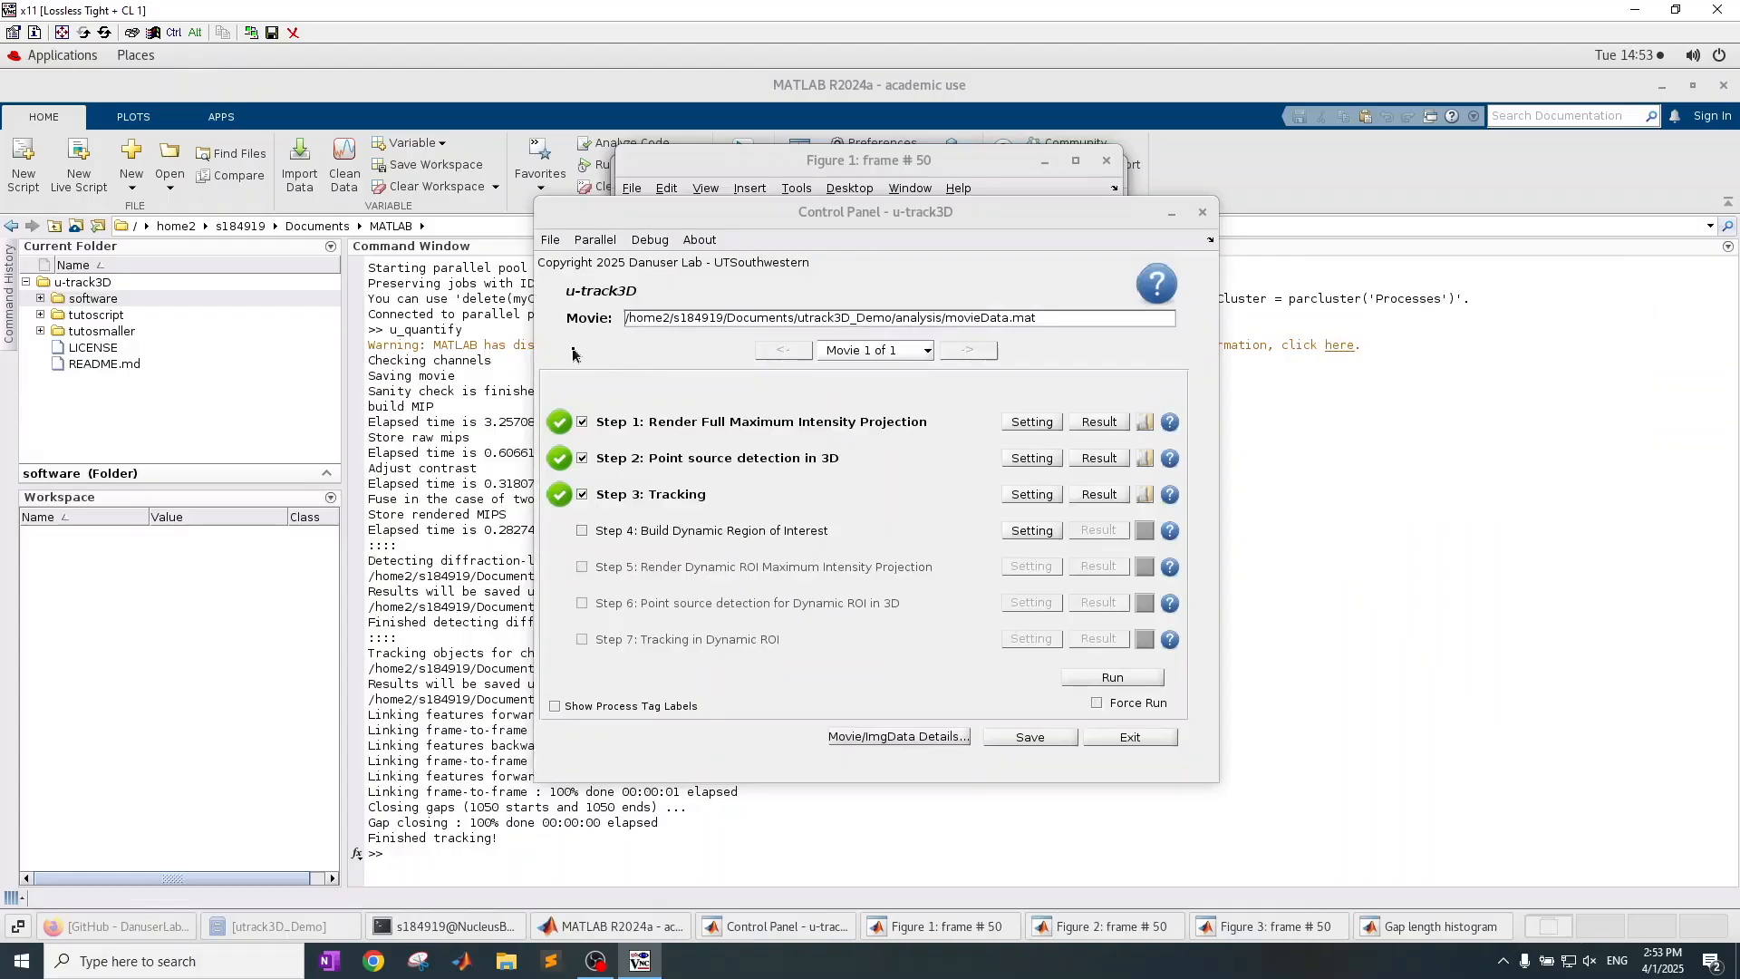
- Enable Step 4: Build Dynamic Region of Interest, apply its settings with ROI type fitTrackSetFrameByFrame, and run the processing
{"action": "left_click", "coordinate": [803, 533]}
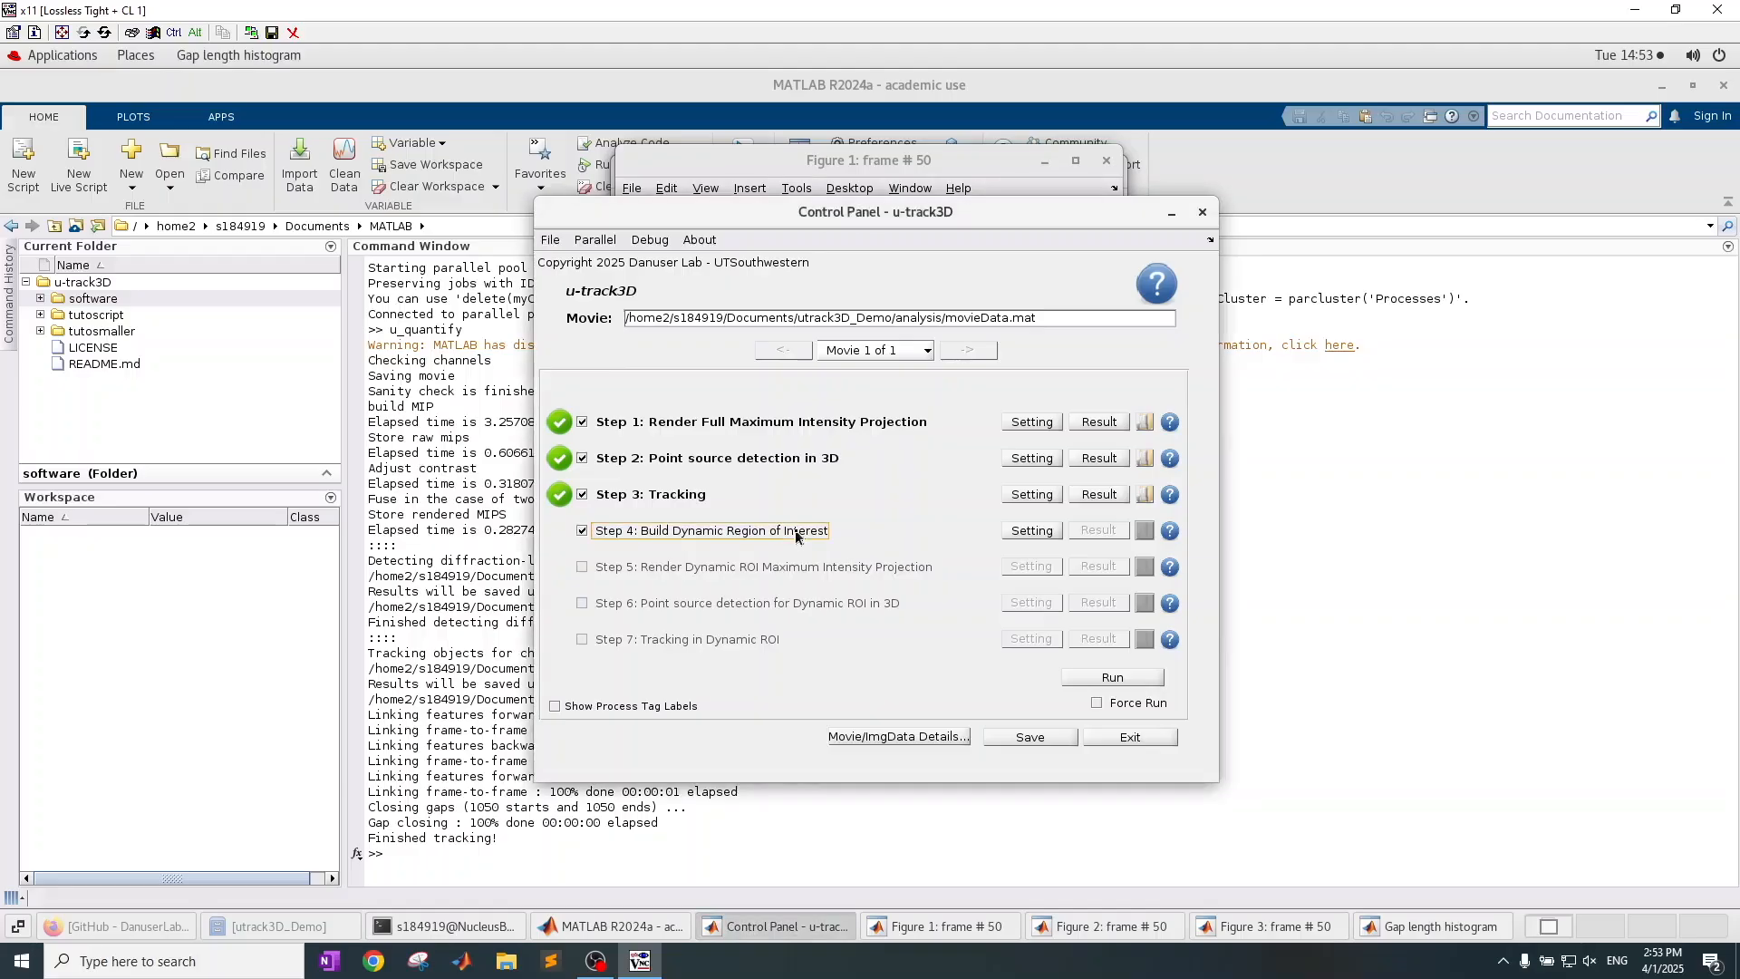
{"action": "left_click", "coordinate": [1031, 531]}
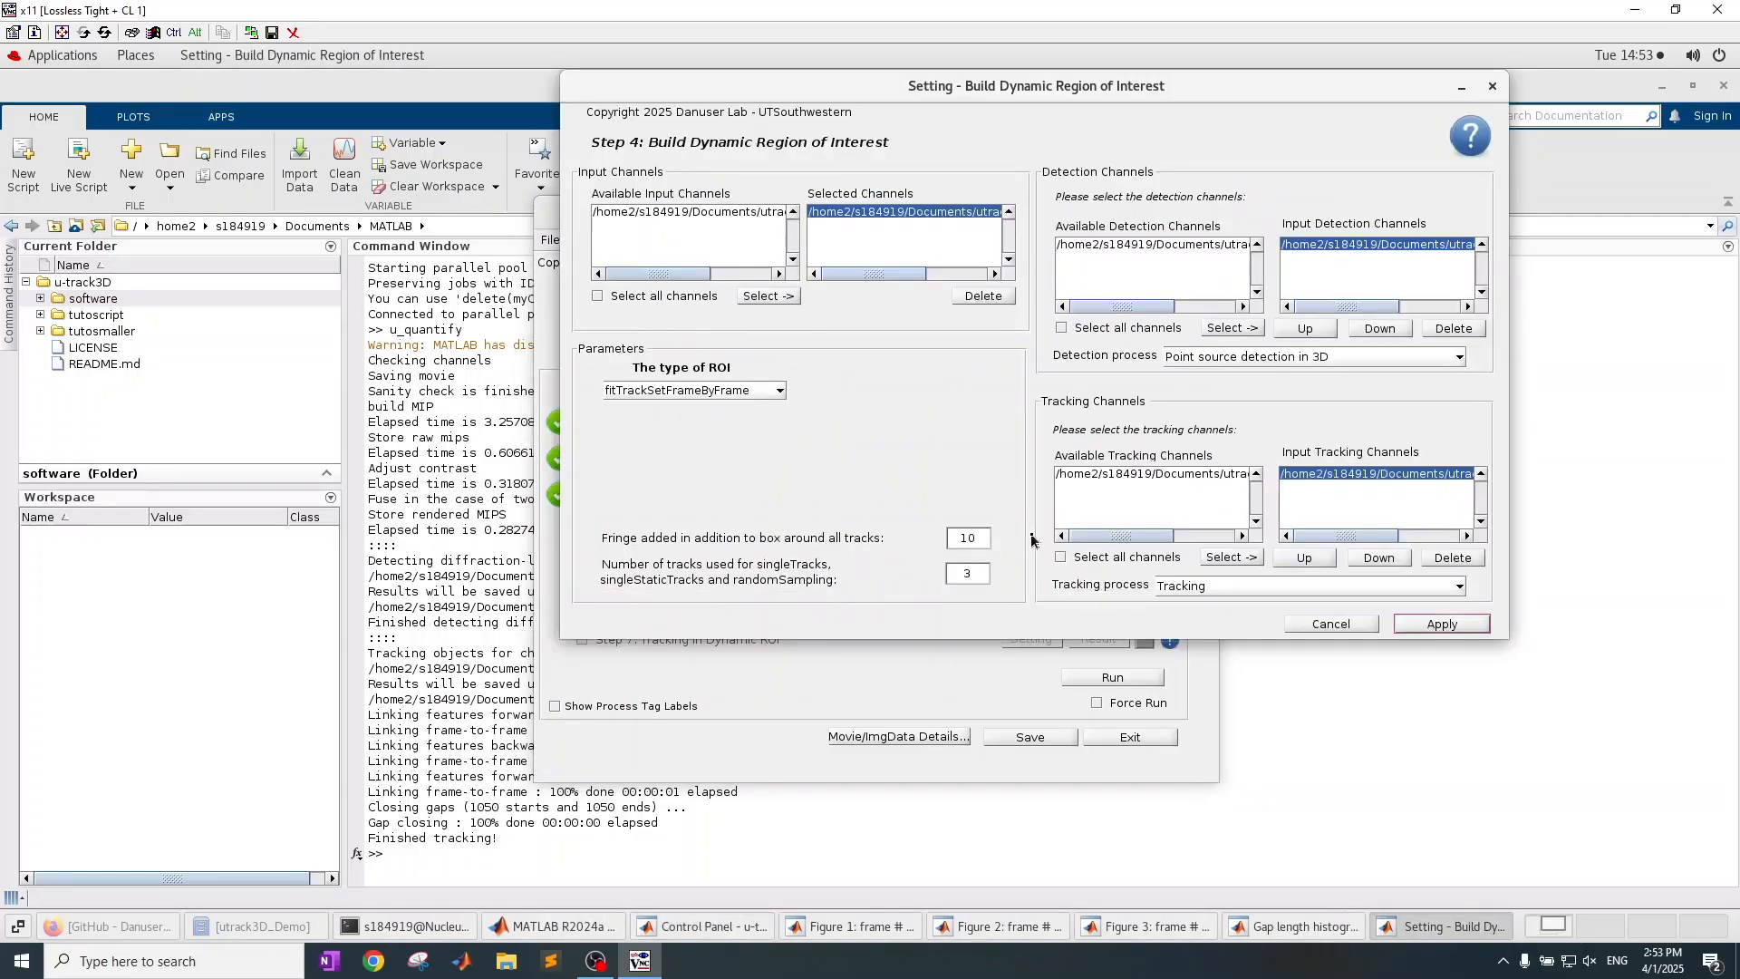
{"action": "left_click", "coordinate": [779, 392]}
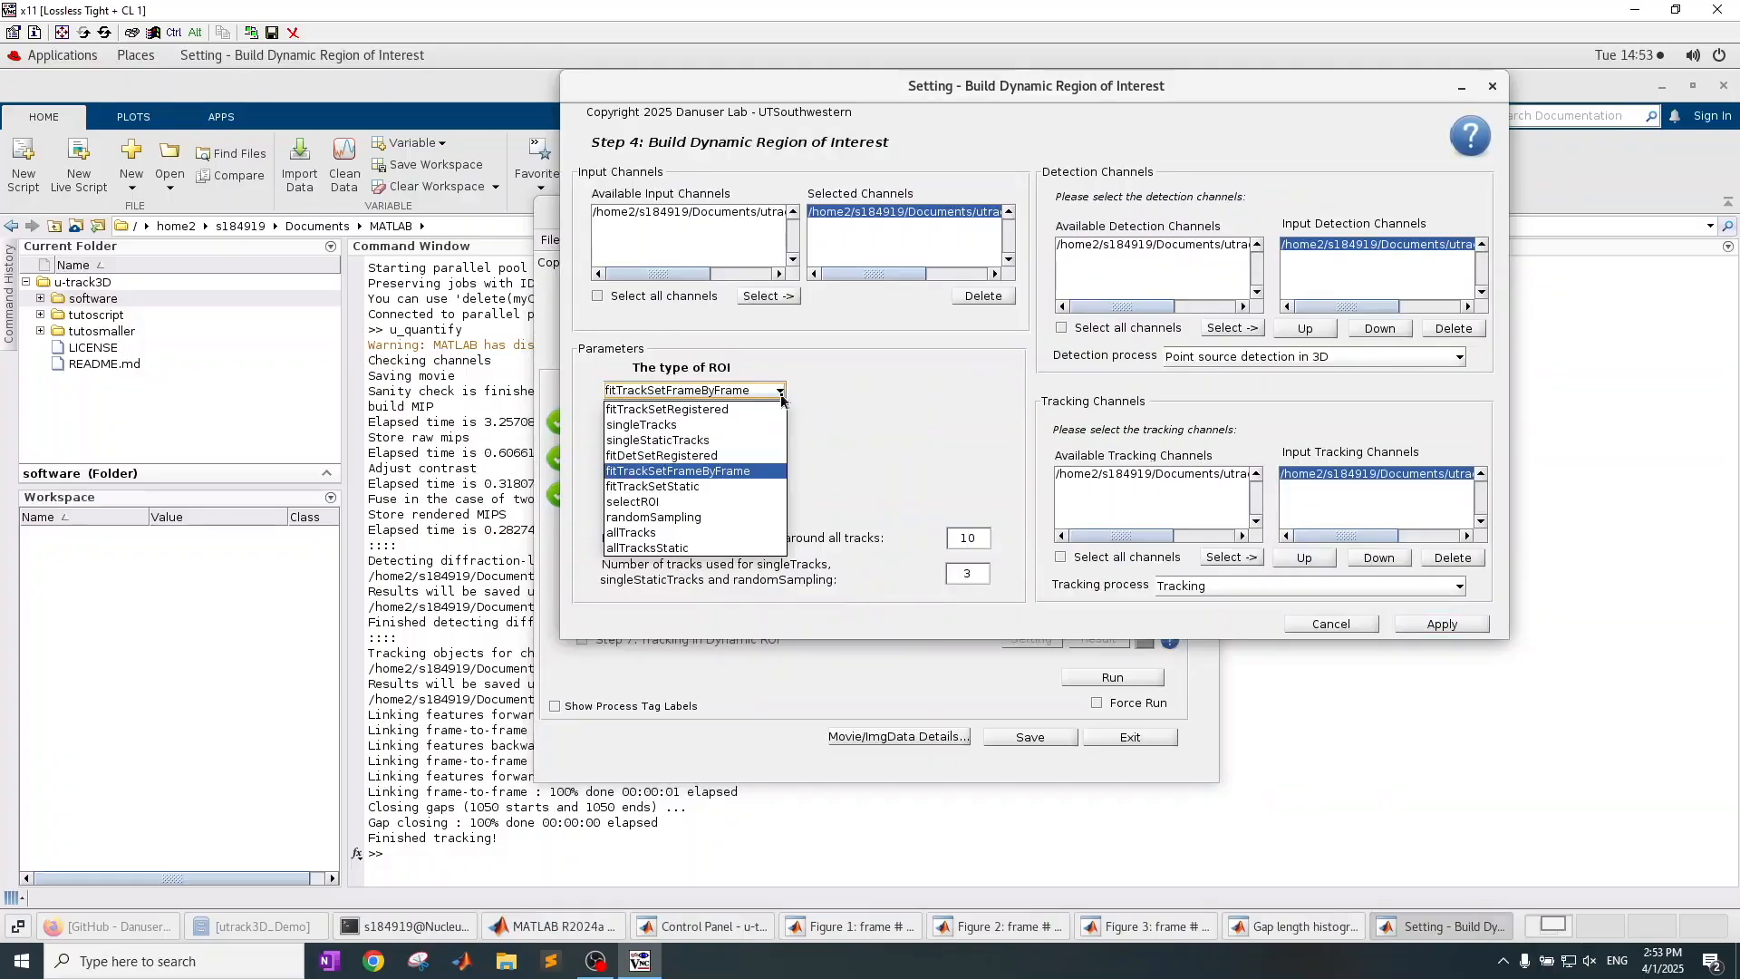
{"action": "left_click", "coordinate": [780, 393]}
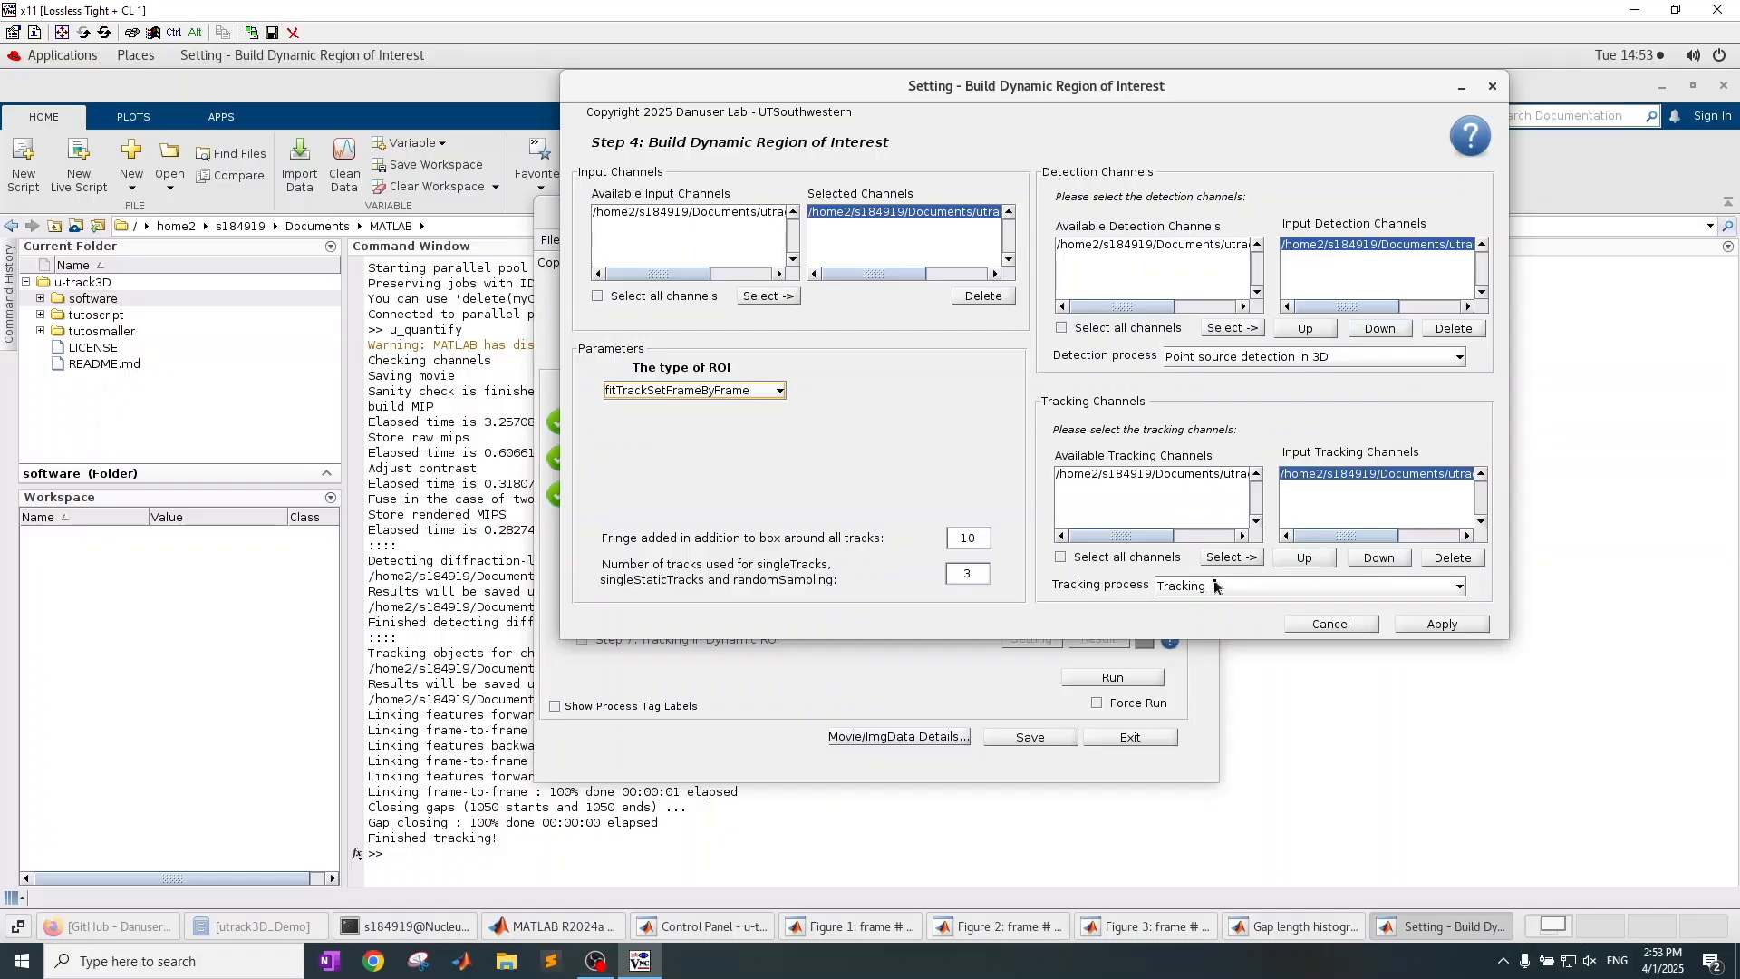
{"action": "left_click", "coordinate": [1446, 626]}
{"action": "left_click", "coordinate": [1149, 682]}
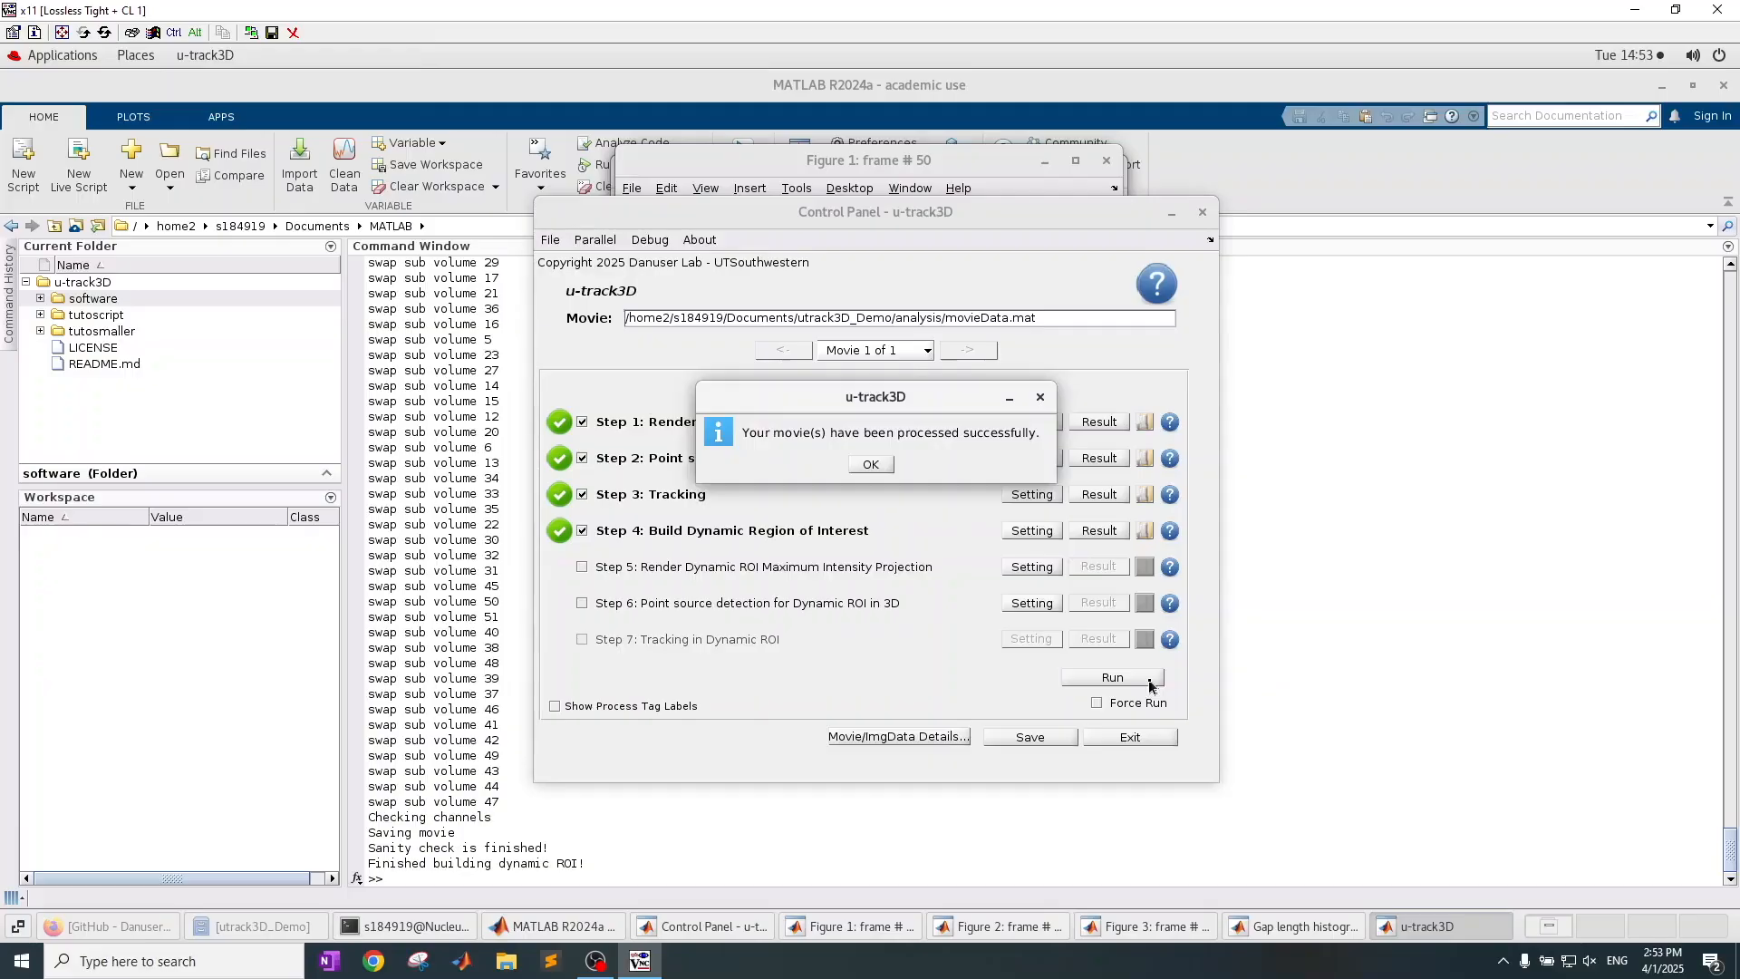
{"action": "left_click", "coordinate": [872, 465]}
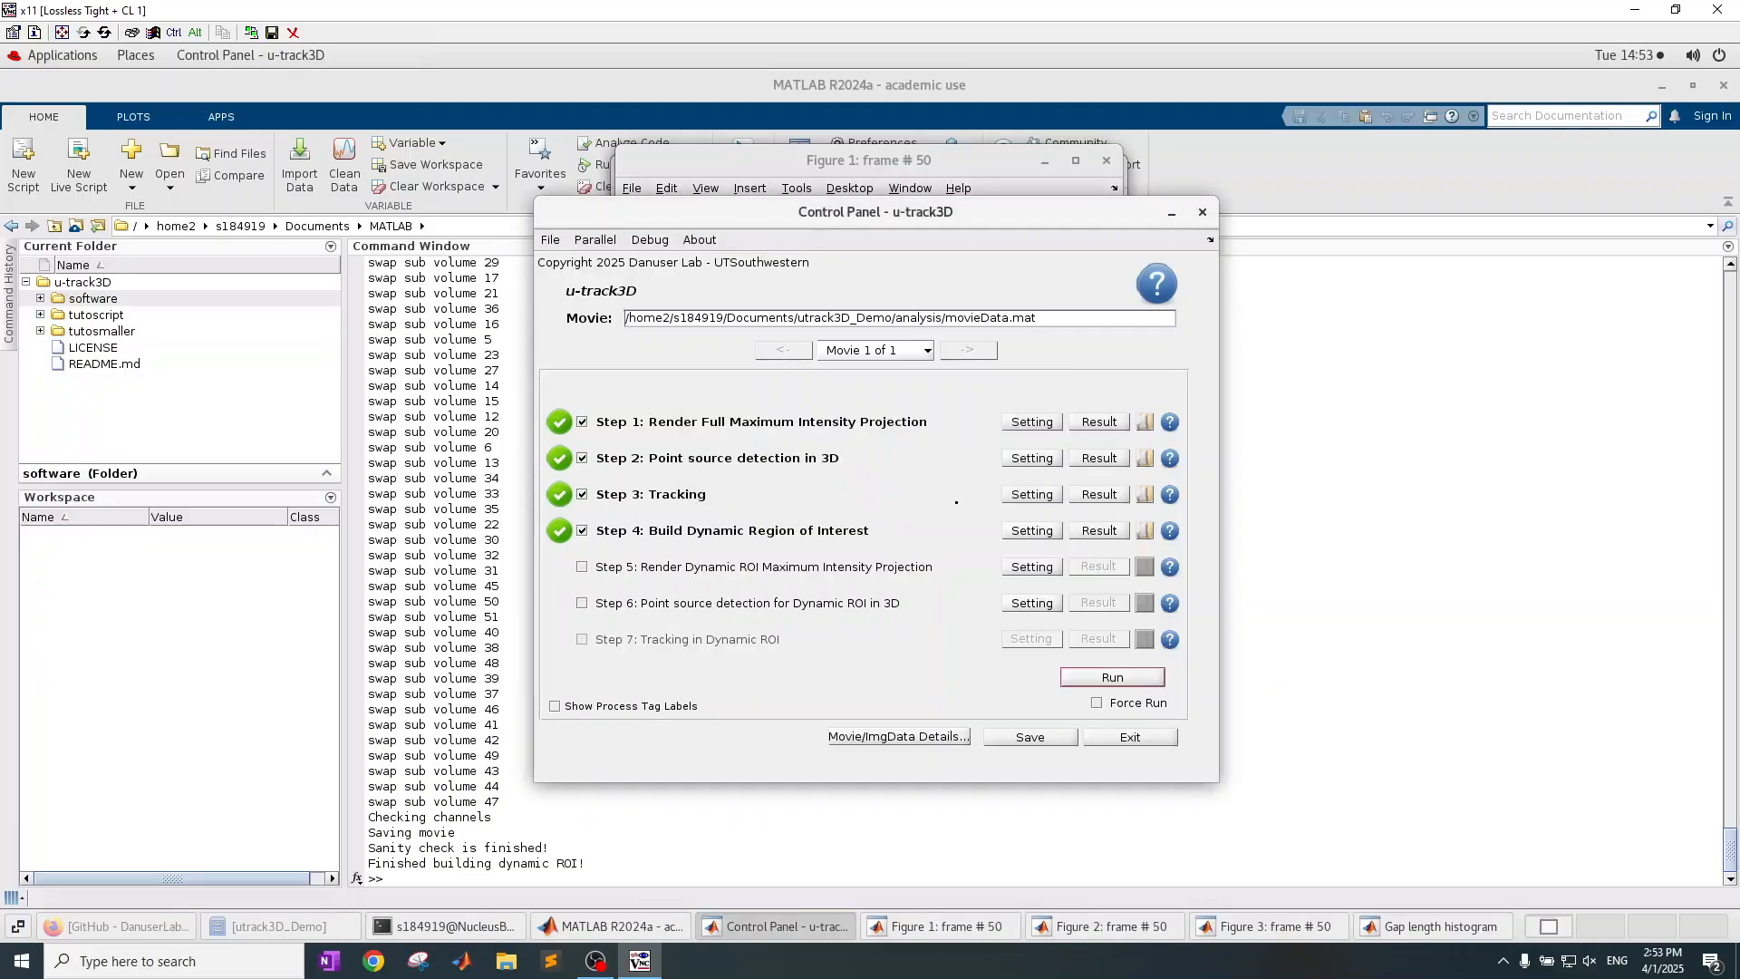
- Open the Step 4 result in the three-view projection, enlarge the Movie window, and play the dynamic ROI overlay to frame 30
{"action": "left_click", "coordinate": [1101, 533]}
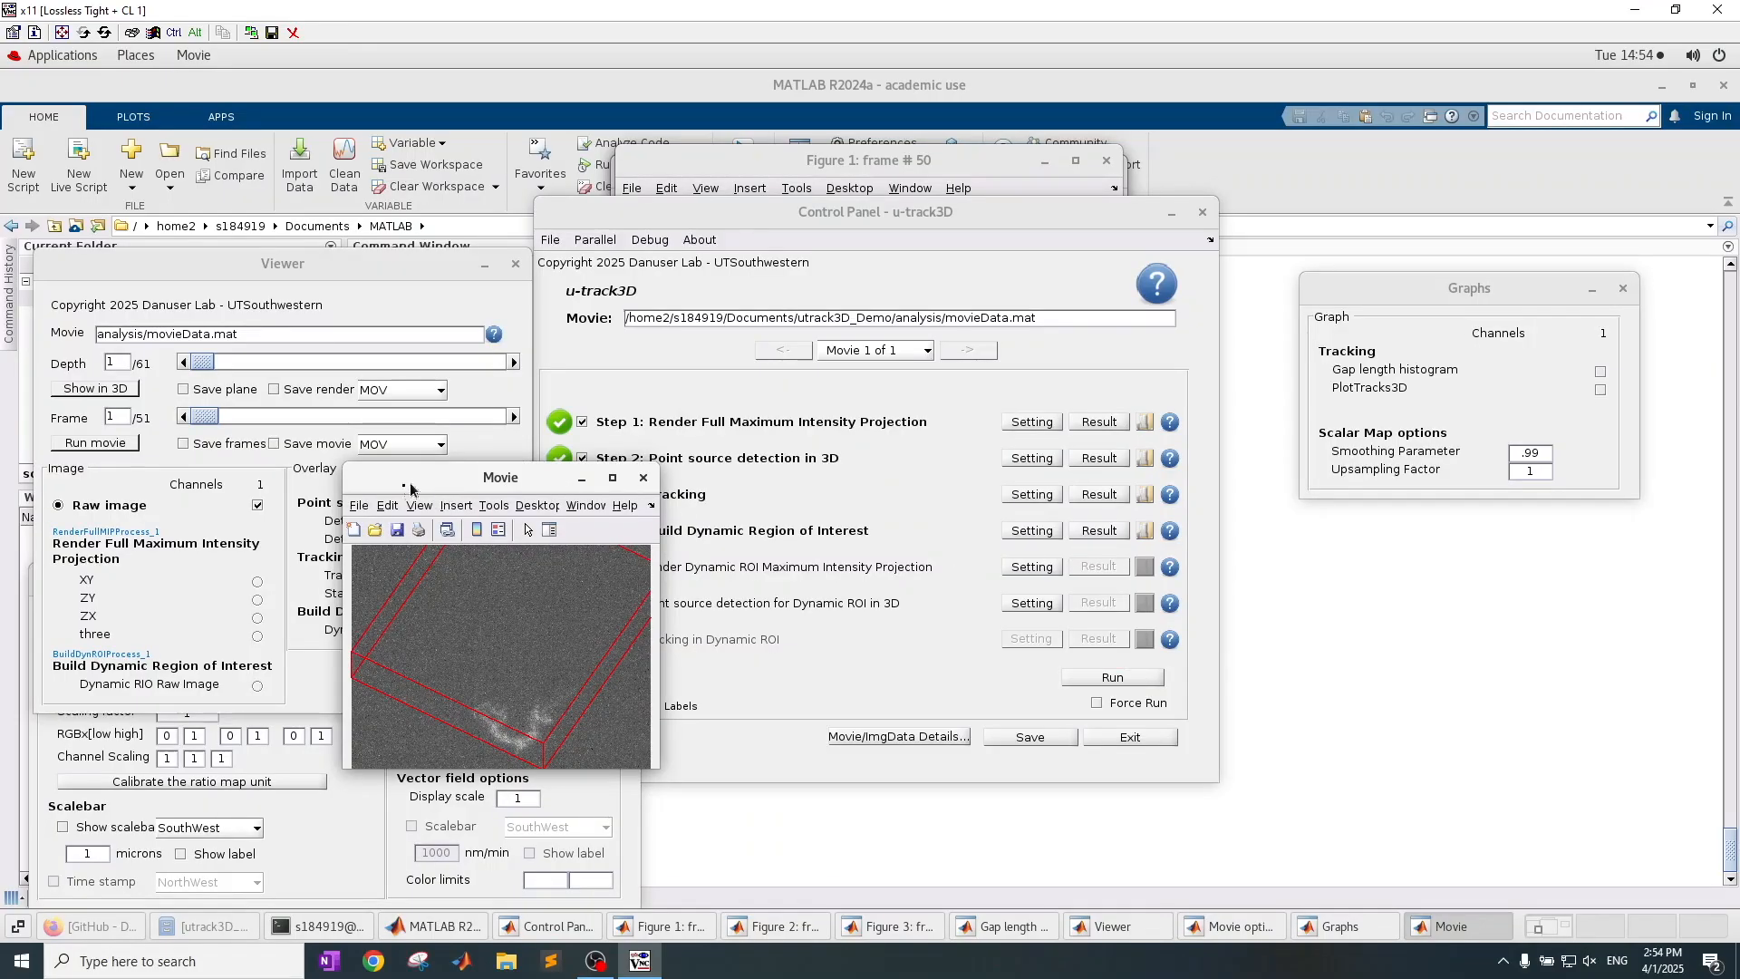
{"action": "left_click", "coordinate": [257, 637]}
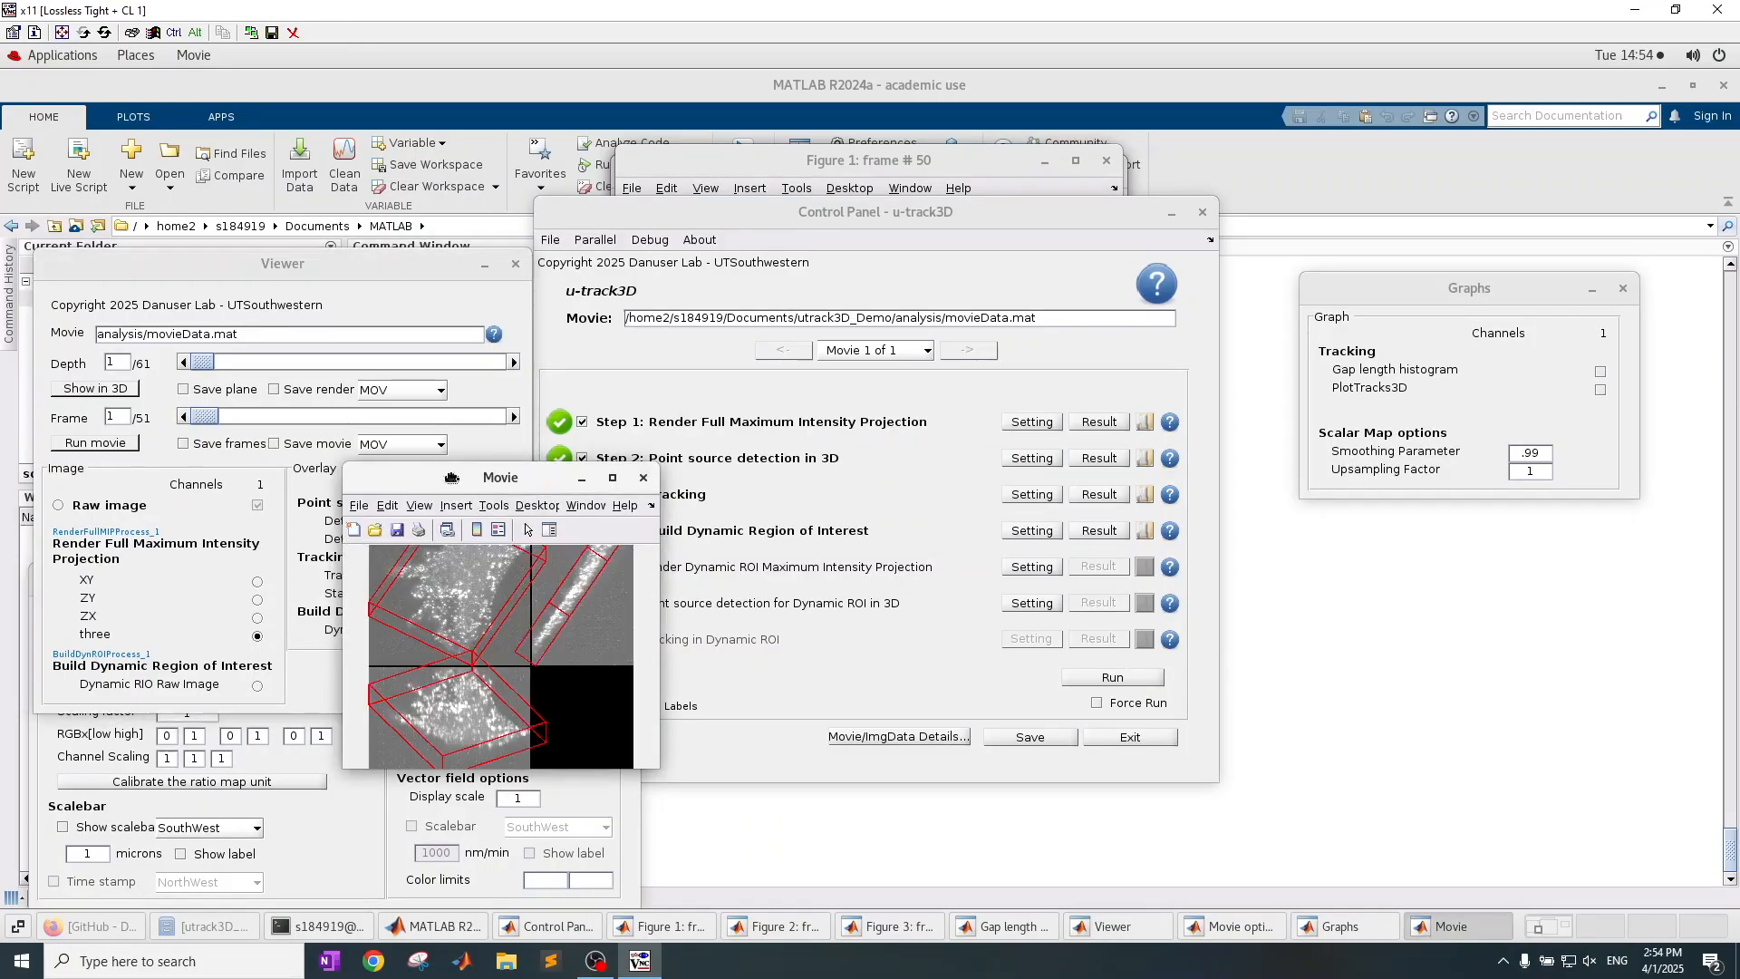
{"action": "left_click_drag", "start_coordinate": [958, 563], "coordinate": [1186, 726]}
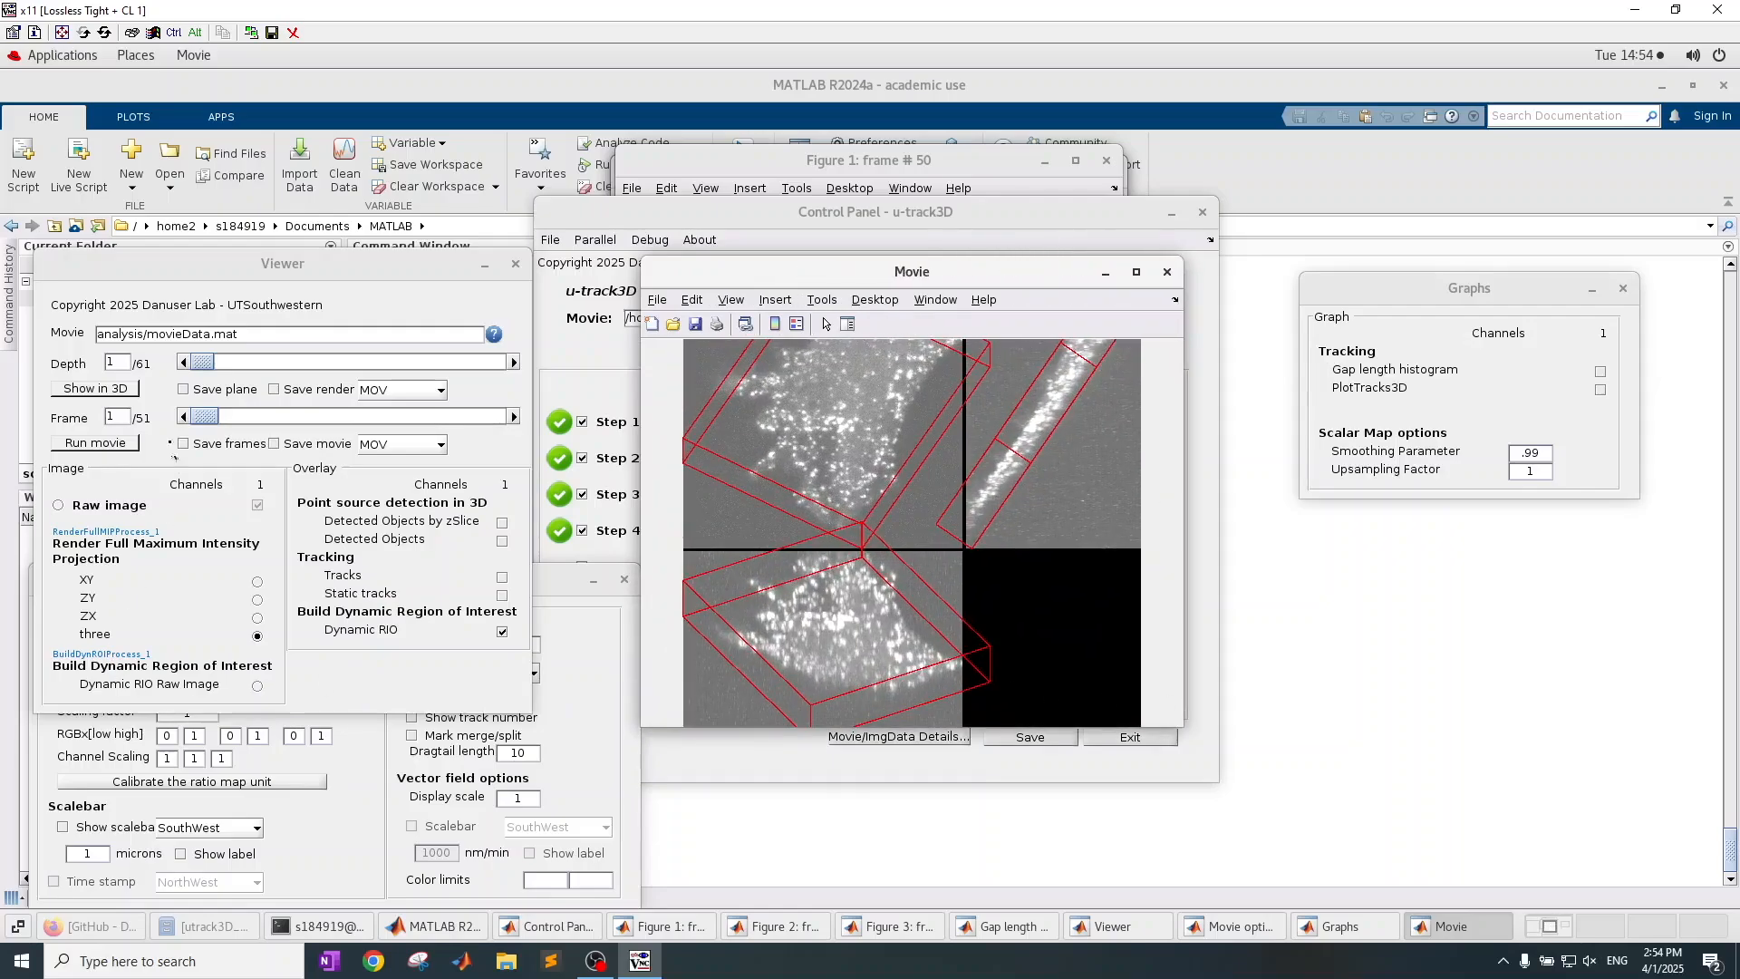
{"action": "left_click", "coordinate": [105, 448]}
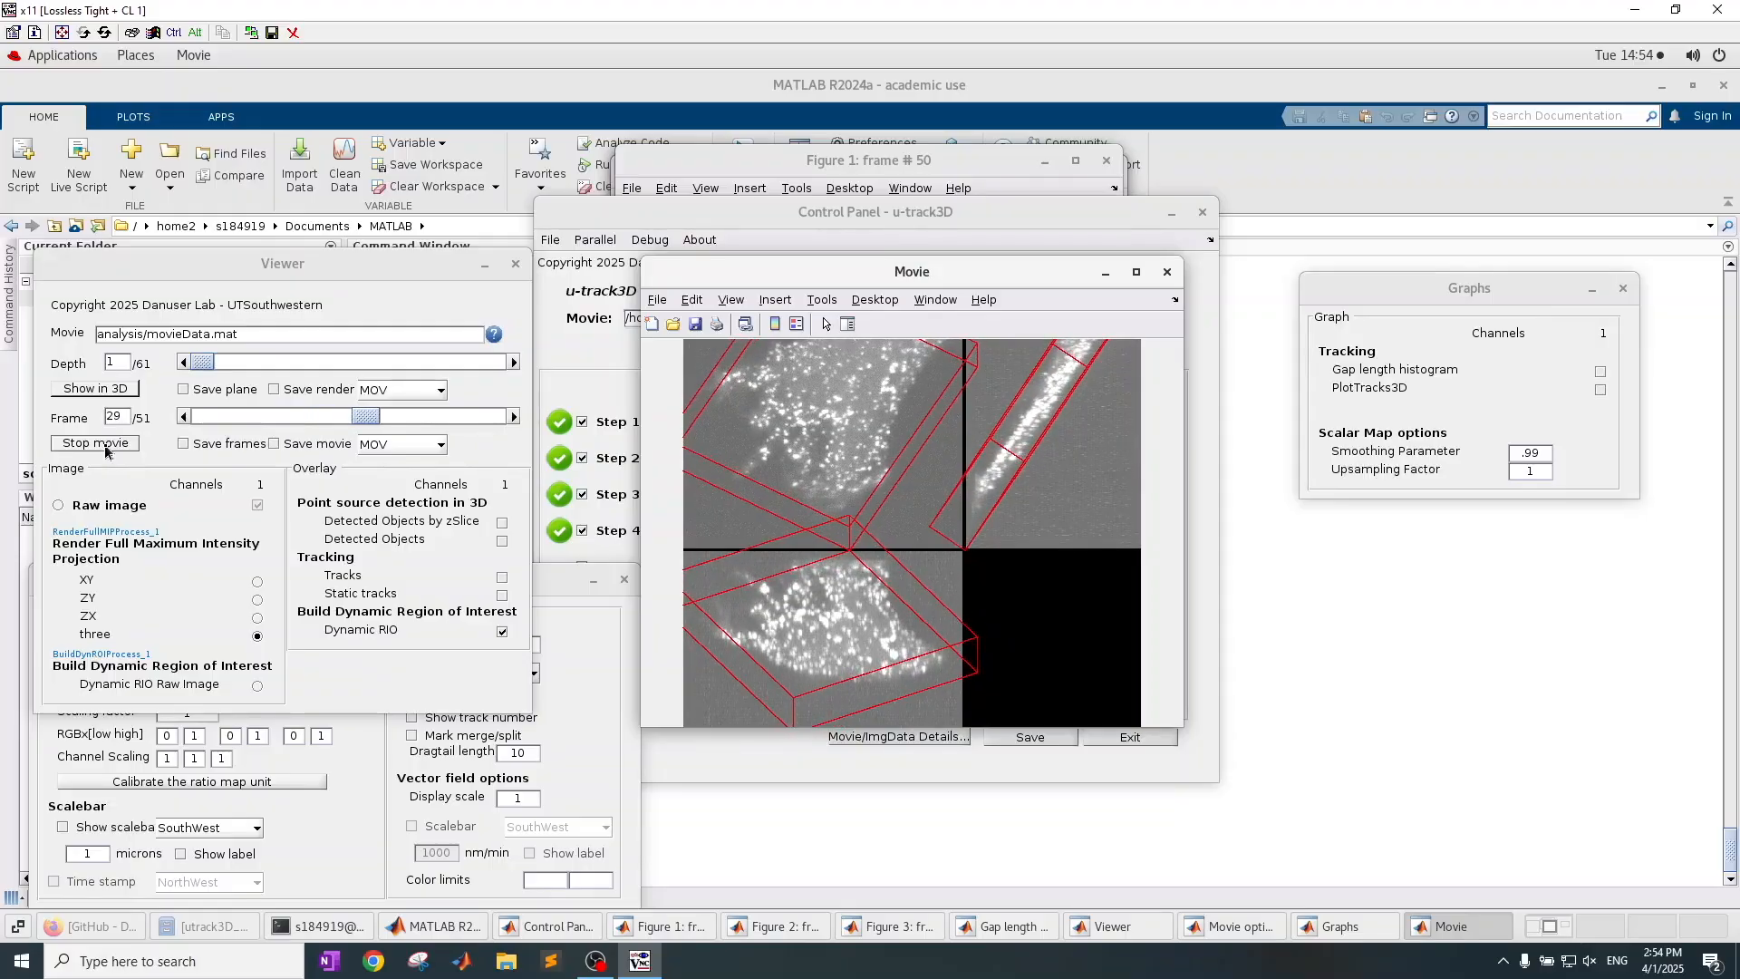
{"action": "left_click", "coordinate": [100, 444]}
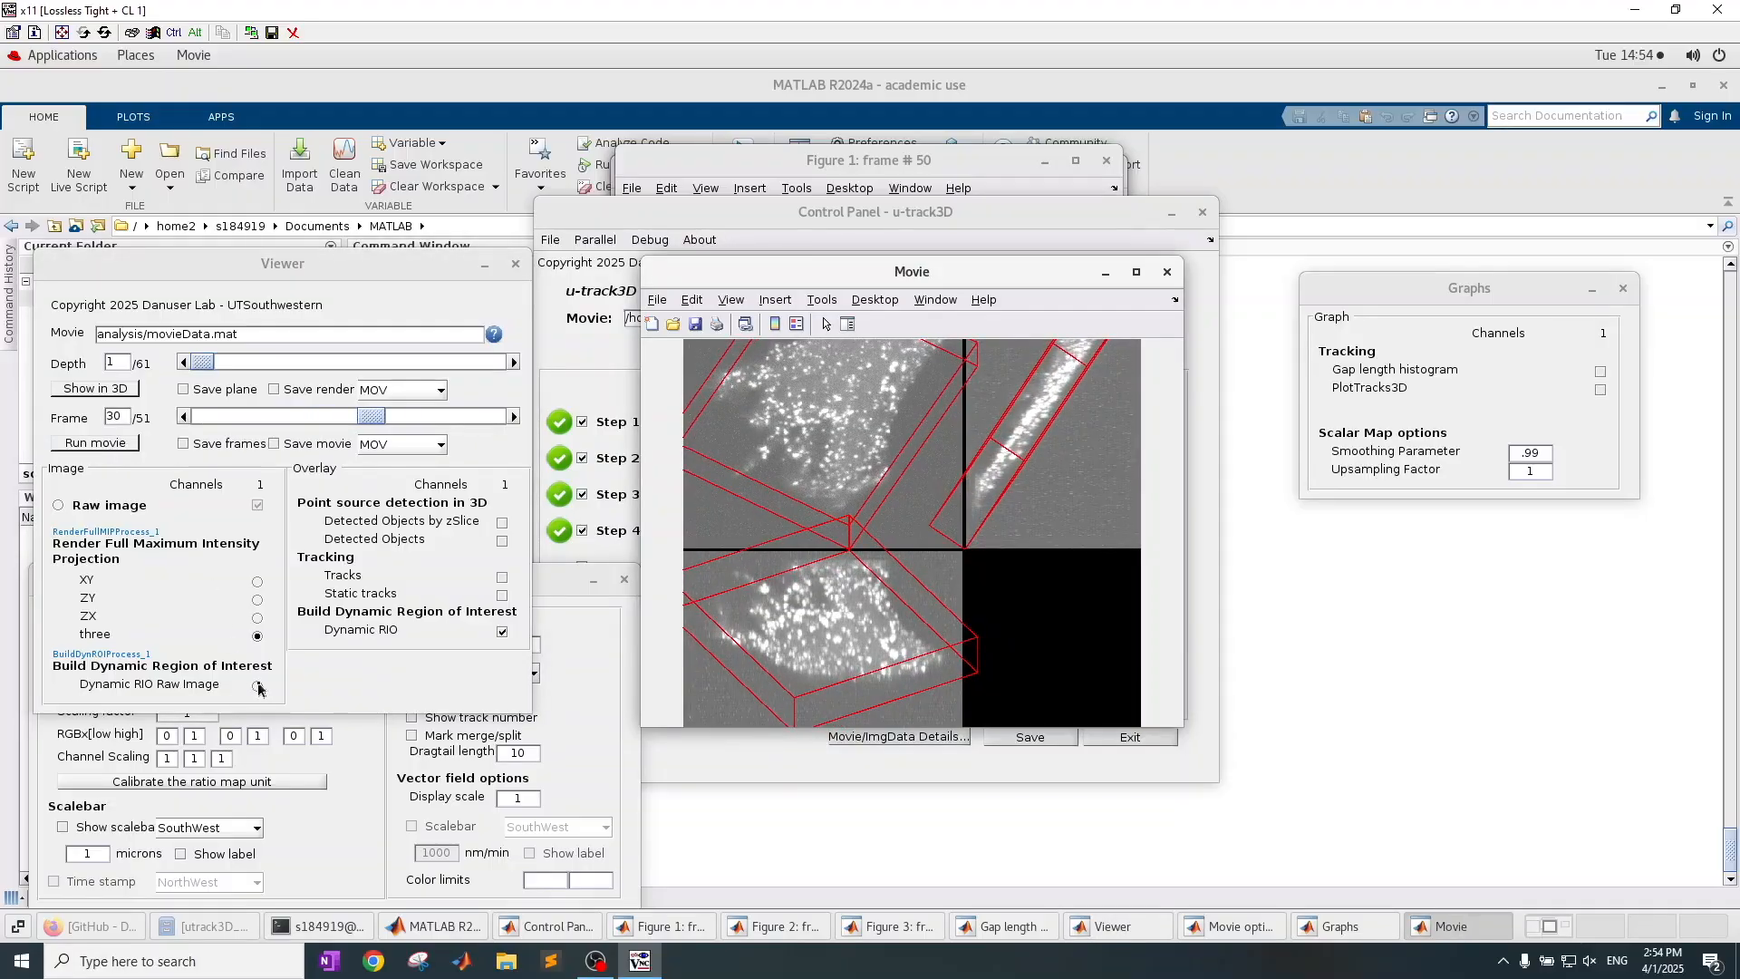
- Display the Dynamic ROI Raw Image at depth 28 and play the movie from the beginning to frame 51
{"action": "left_click", "coordinate": [259, 687]}
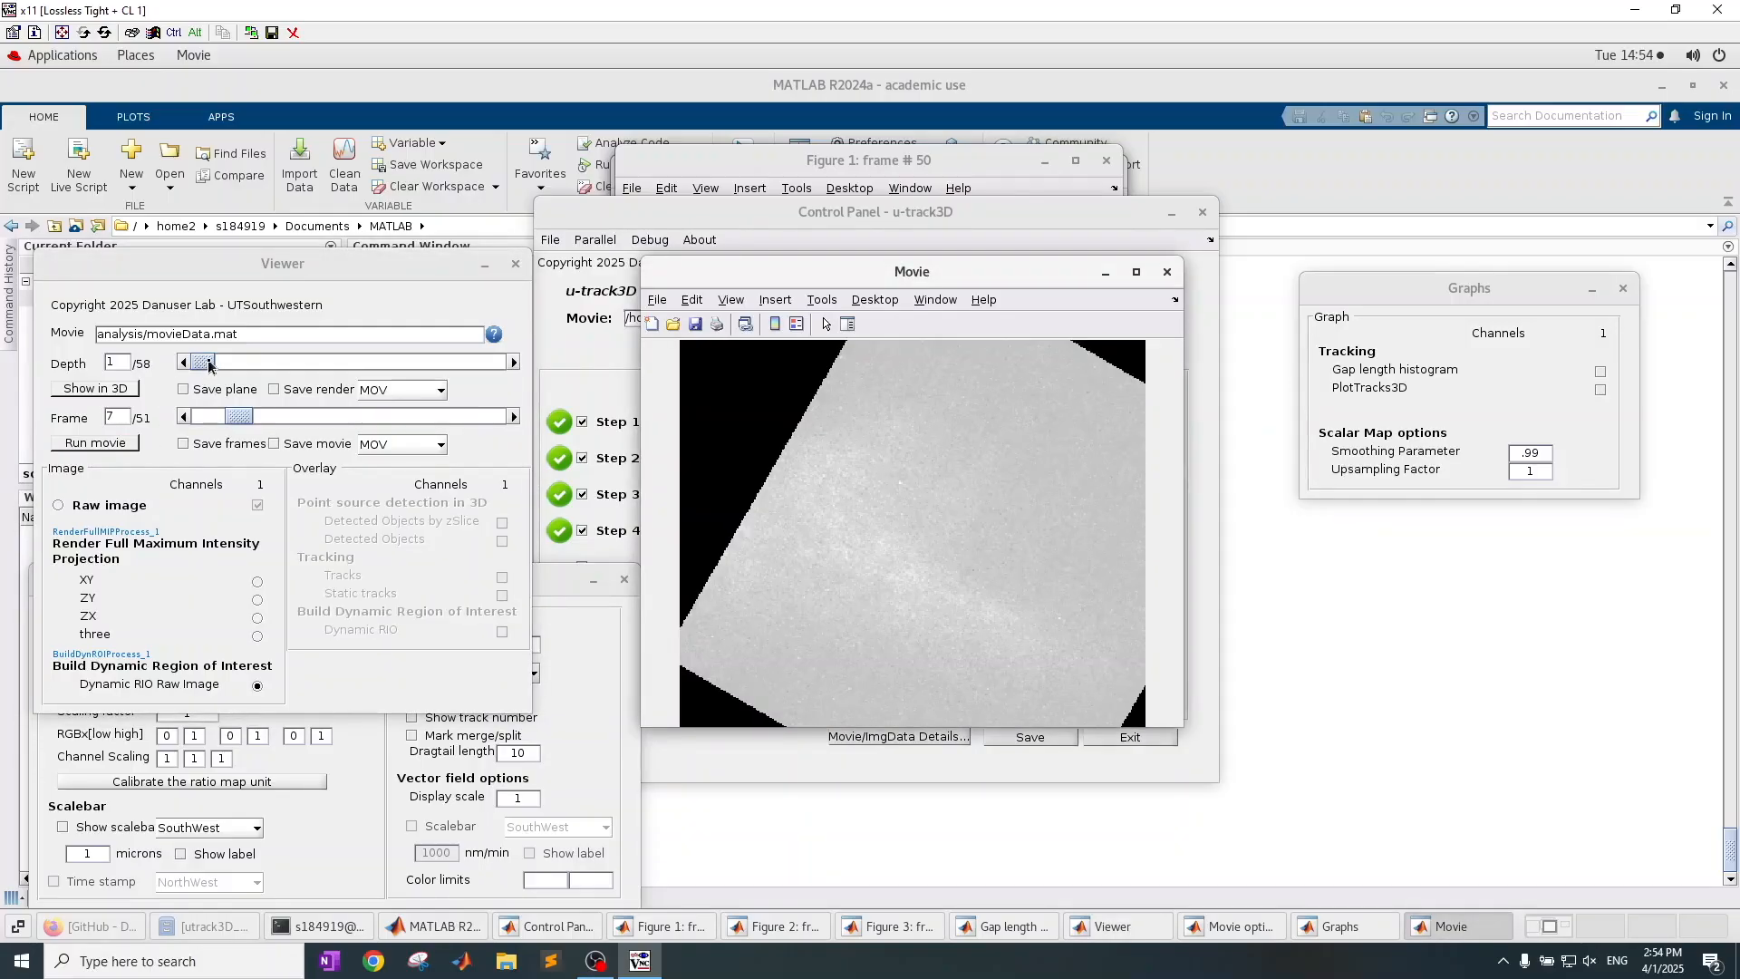
{"action": "left_click_drag", "start_coordinate": [209, 365], "coordinate": [330, 372]}
{"action": "left_click_drag", "start_coordinate": [239, 417], "coordinate": [205, 417]}
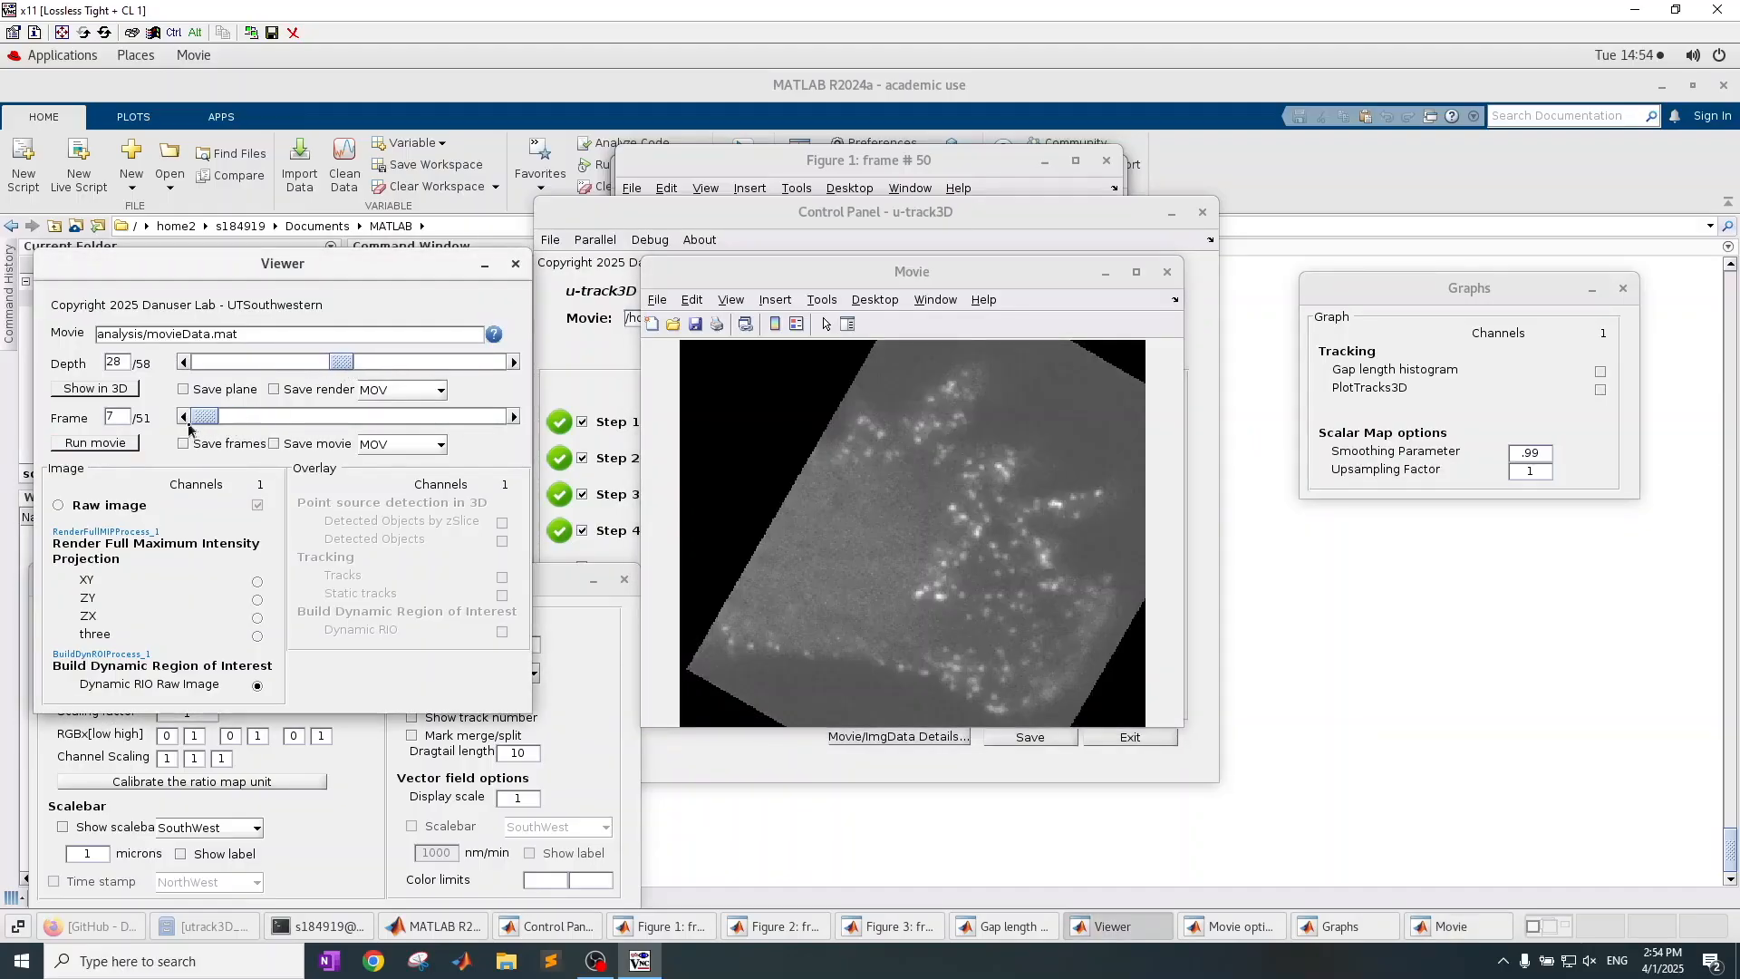
{"action": "left_click", "coordinate": [96, 443]}
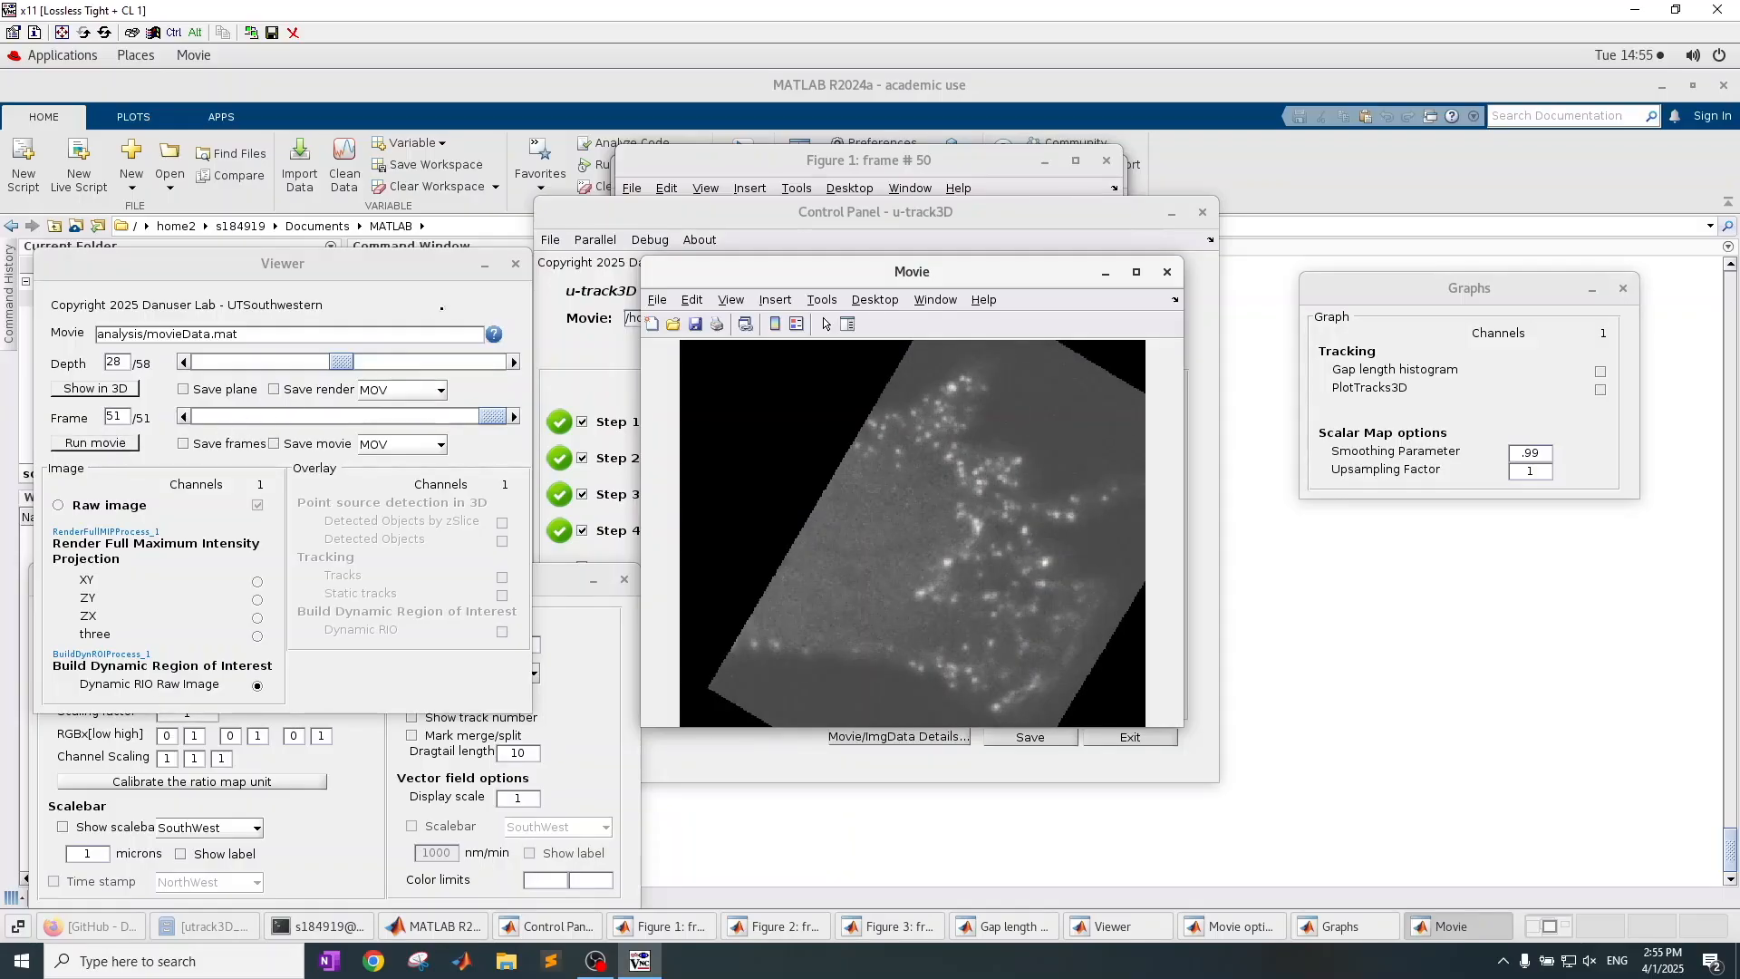
- Choose AVI as the format for saving the movie and close the result viewer
{"action": "left_click", "coordinate": [370, 449]}
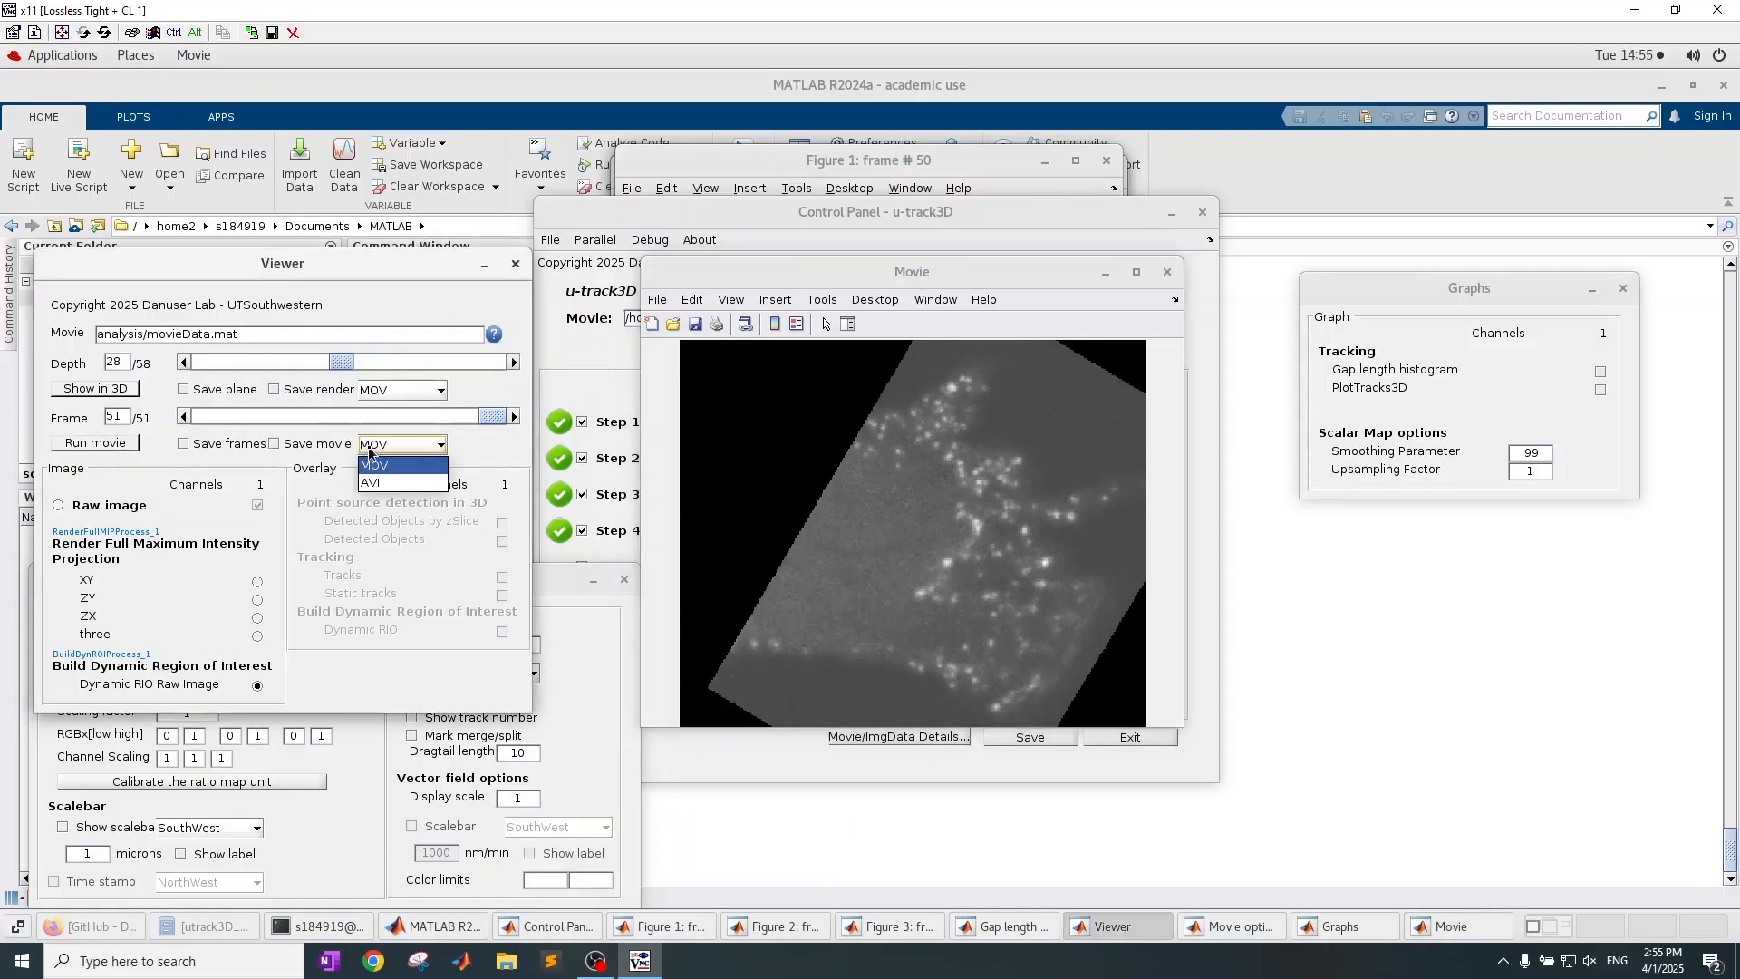
{"action": "left_click", "coordinate": [375, 483]}
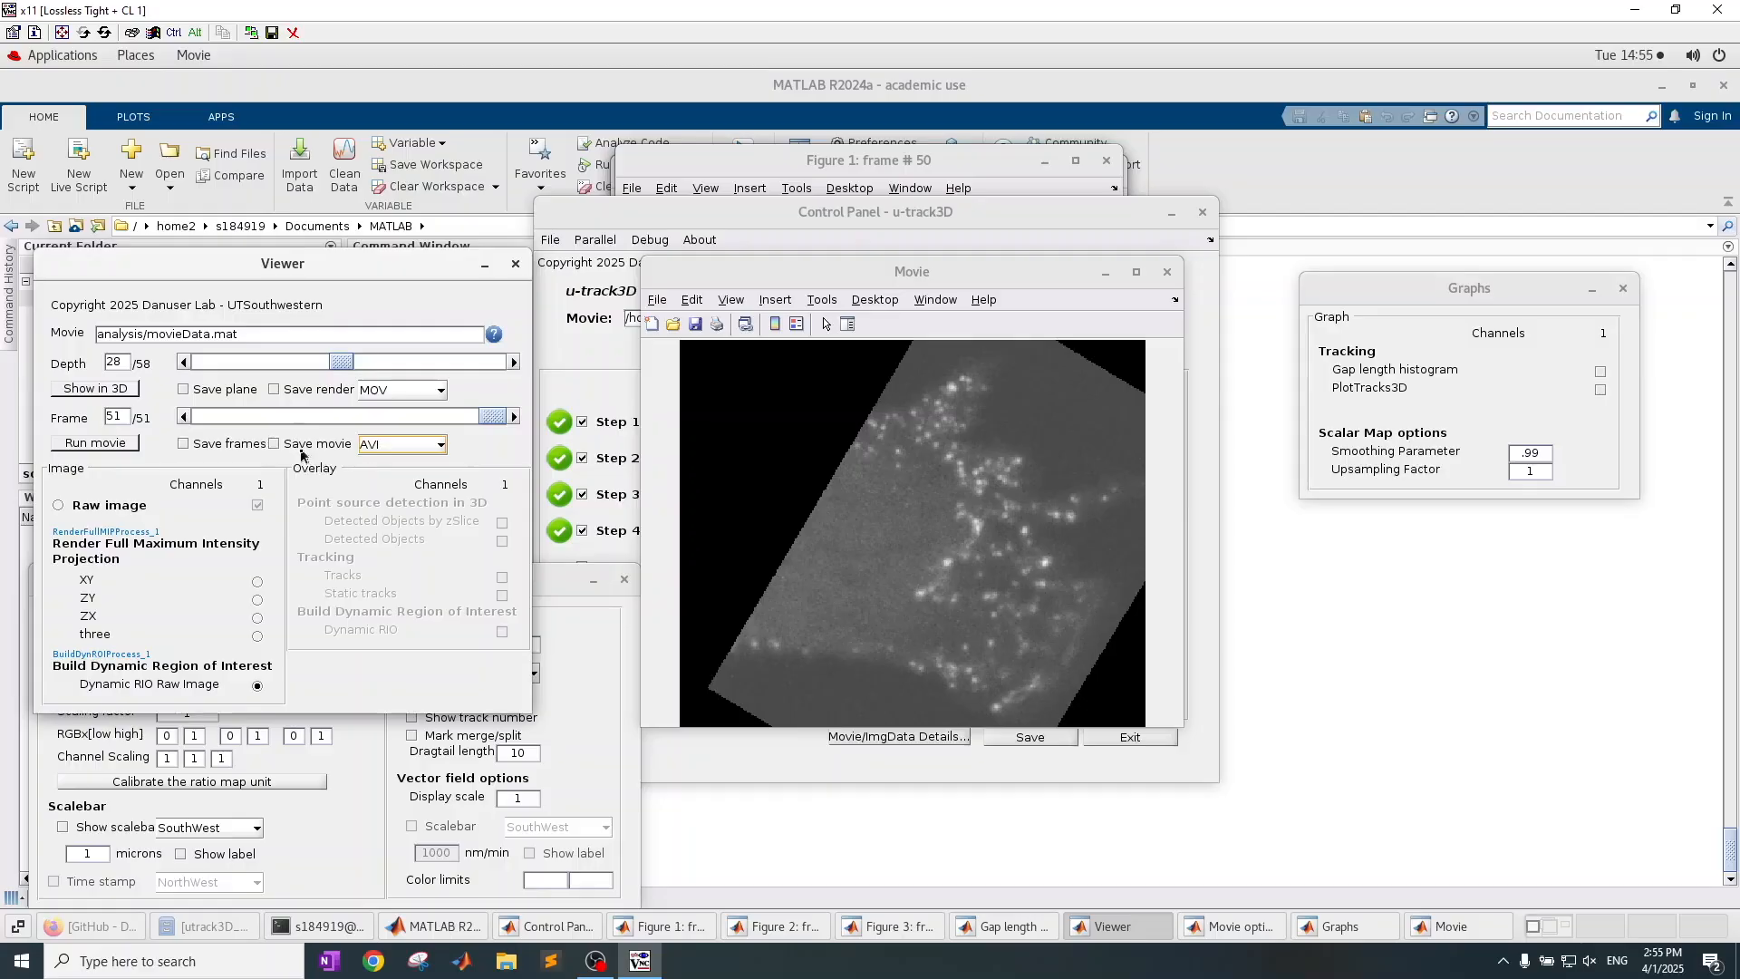
{"action": "left_click", "coordinate": [515, 266]}
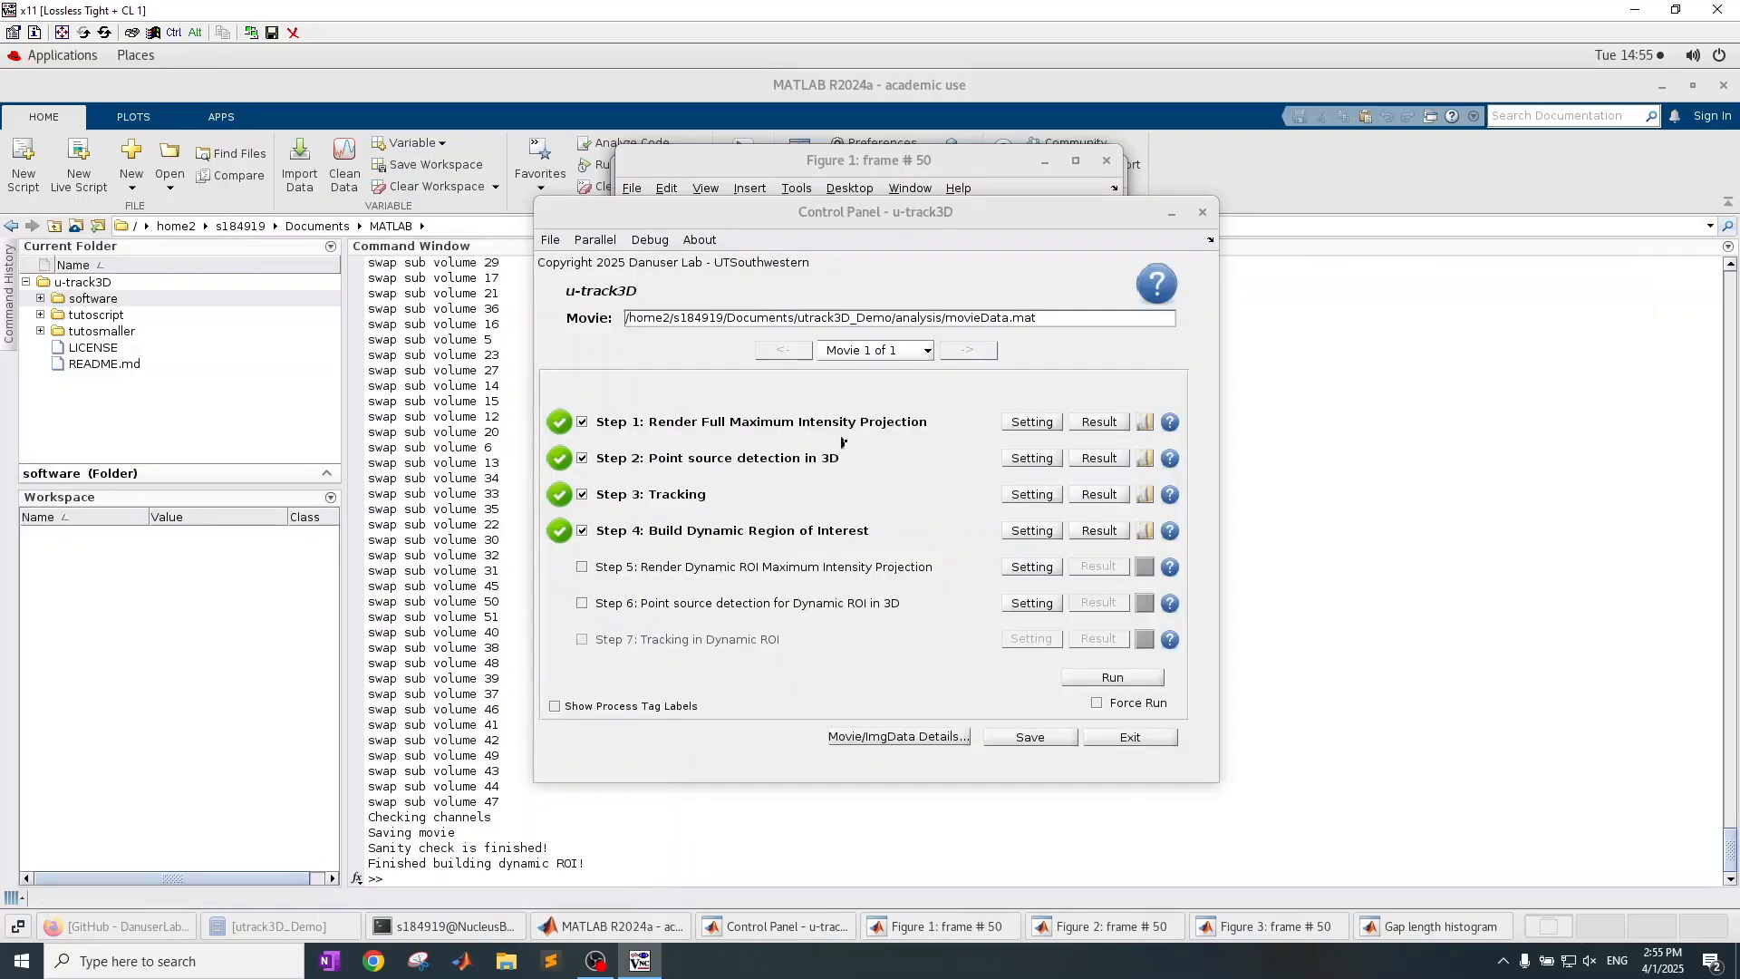
- Apply the default settings for Step 5: Render Dynamic ROI Maximum Intensity Projection
{"action": "left_click", "coordinate": [1033, 567]}
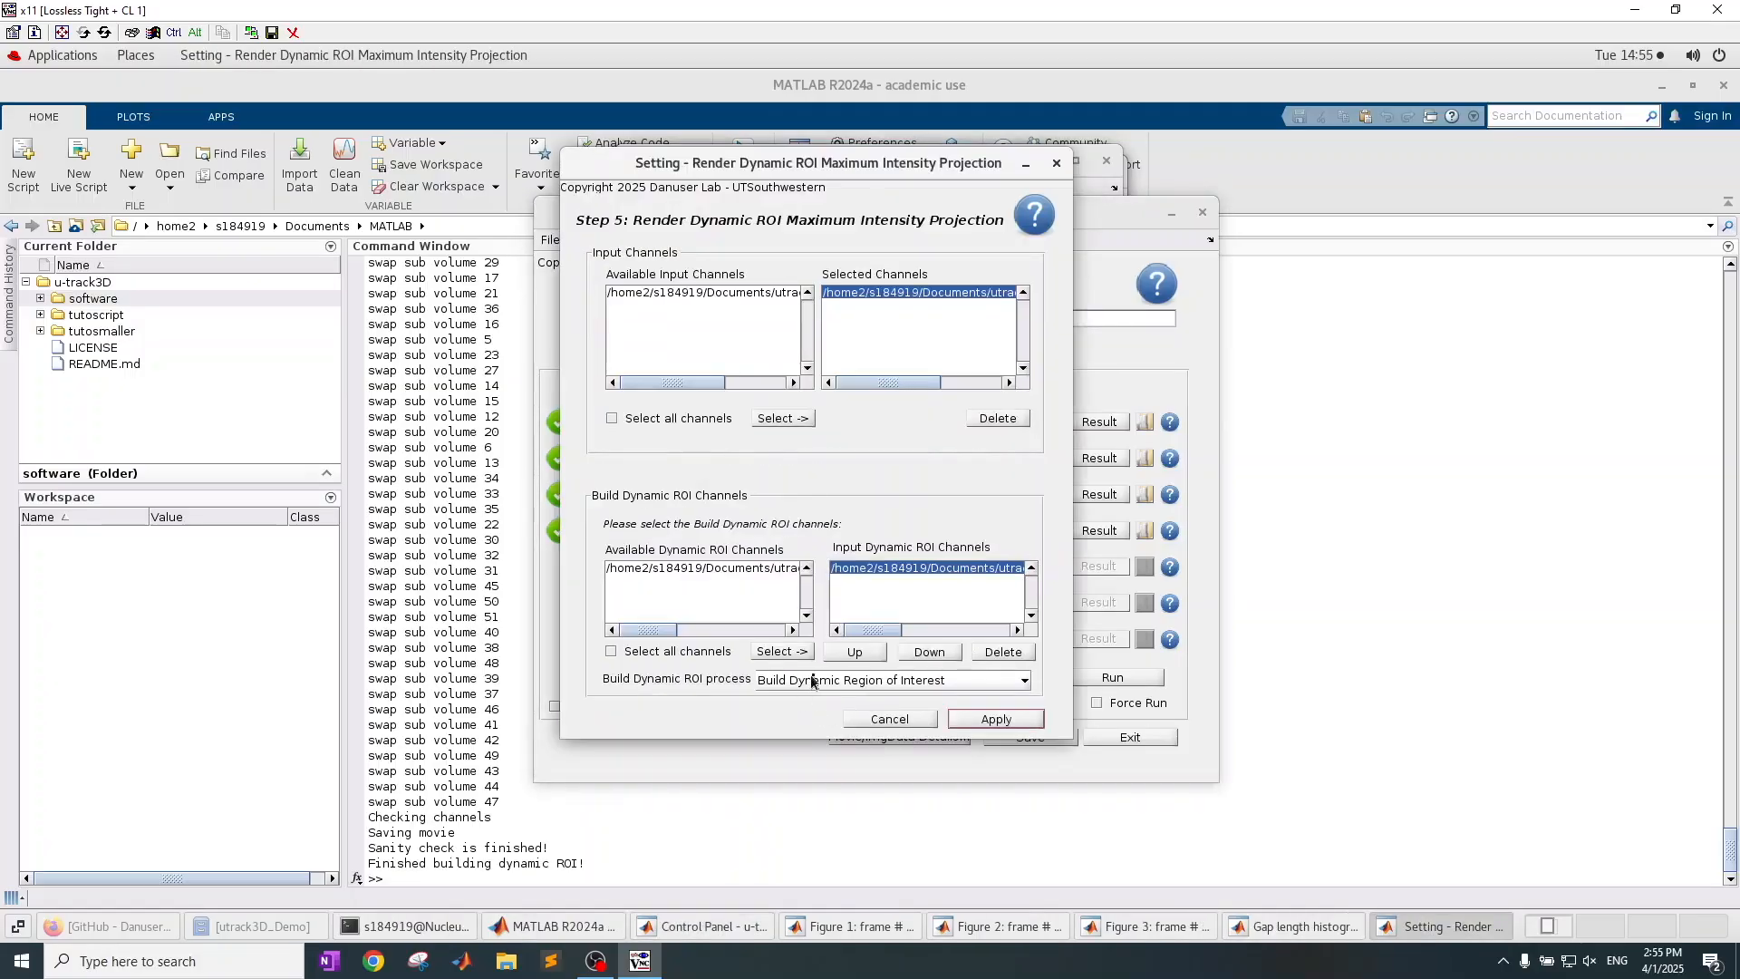
{"action": "left_click", "coordinate": [988, 720]}
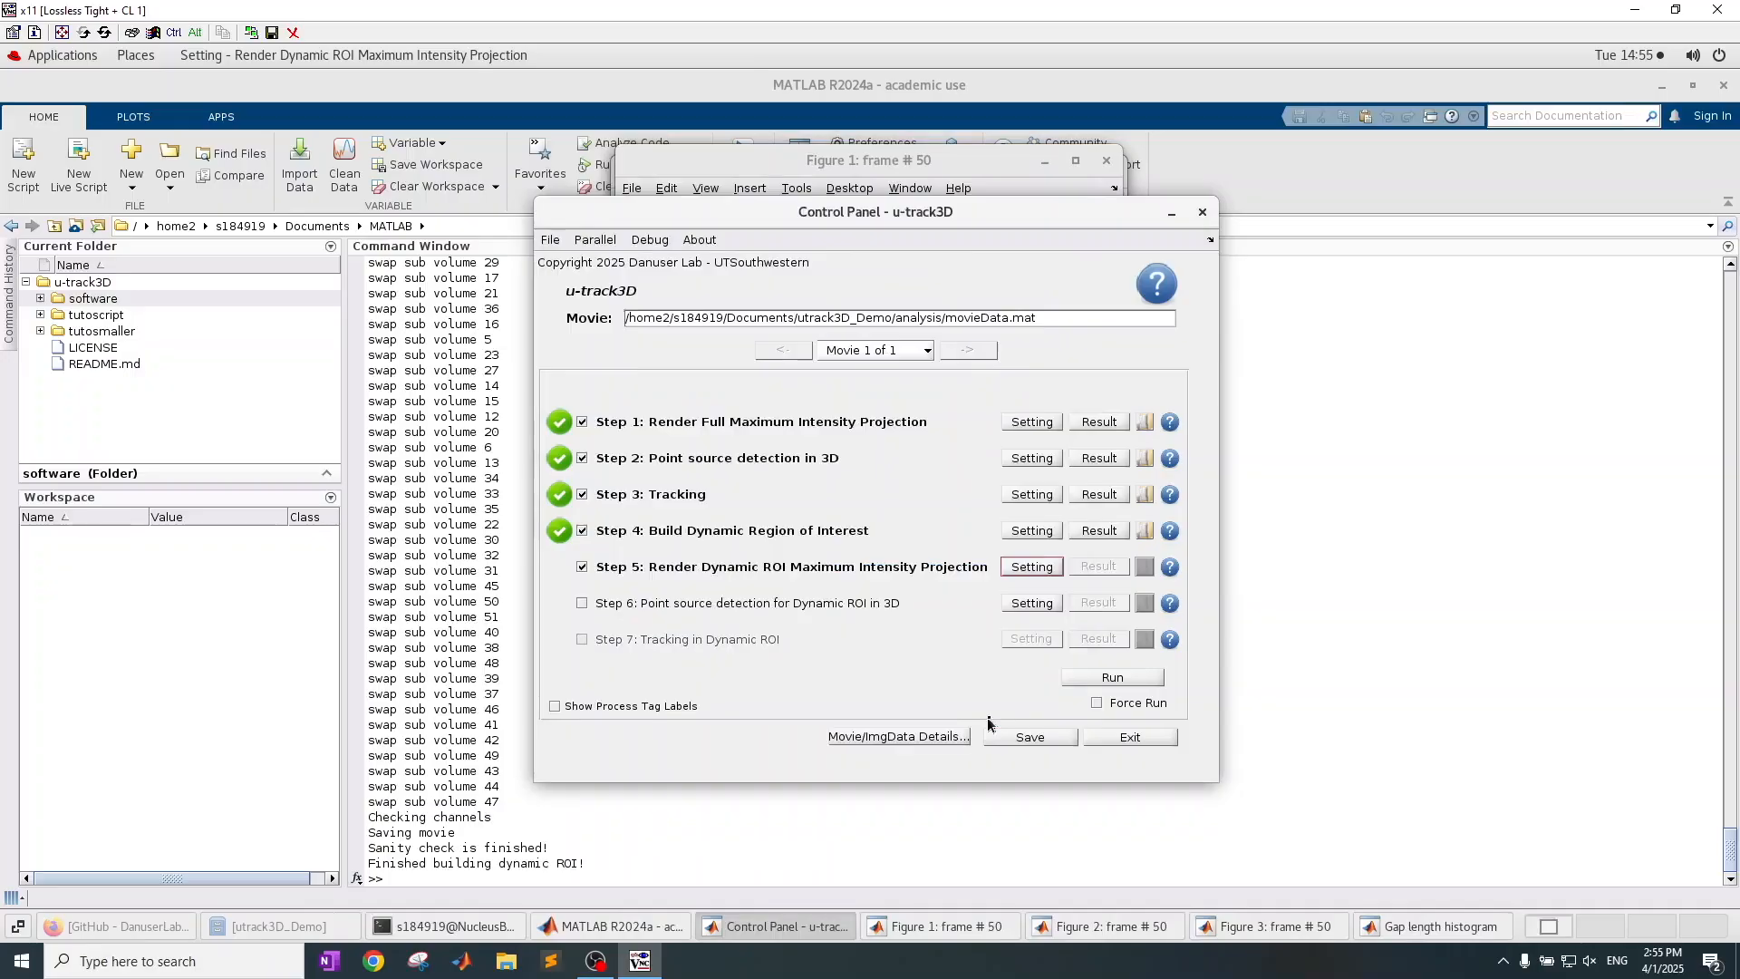
- Apply the Step 6 dynamic ROI point source detection settings with Build Dynamic Region of Interest as the Build Dynamic ROI process
{"action": "left_click", "coordinate": [836, 605]}
{"action": "left_click", "coordinate": [1033, 603]}
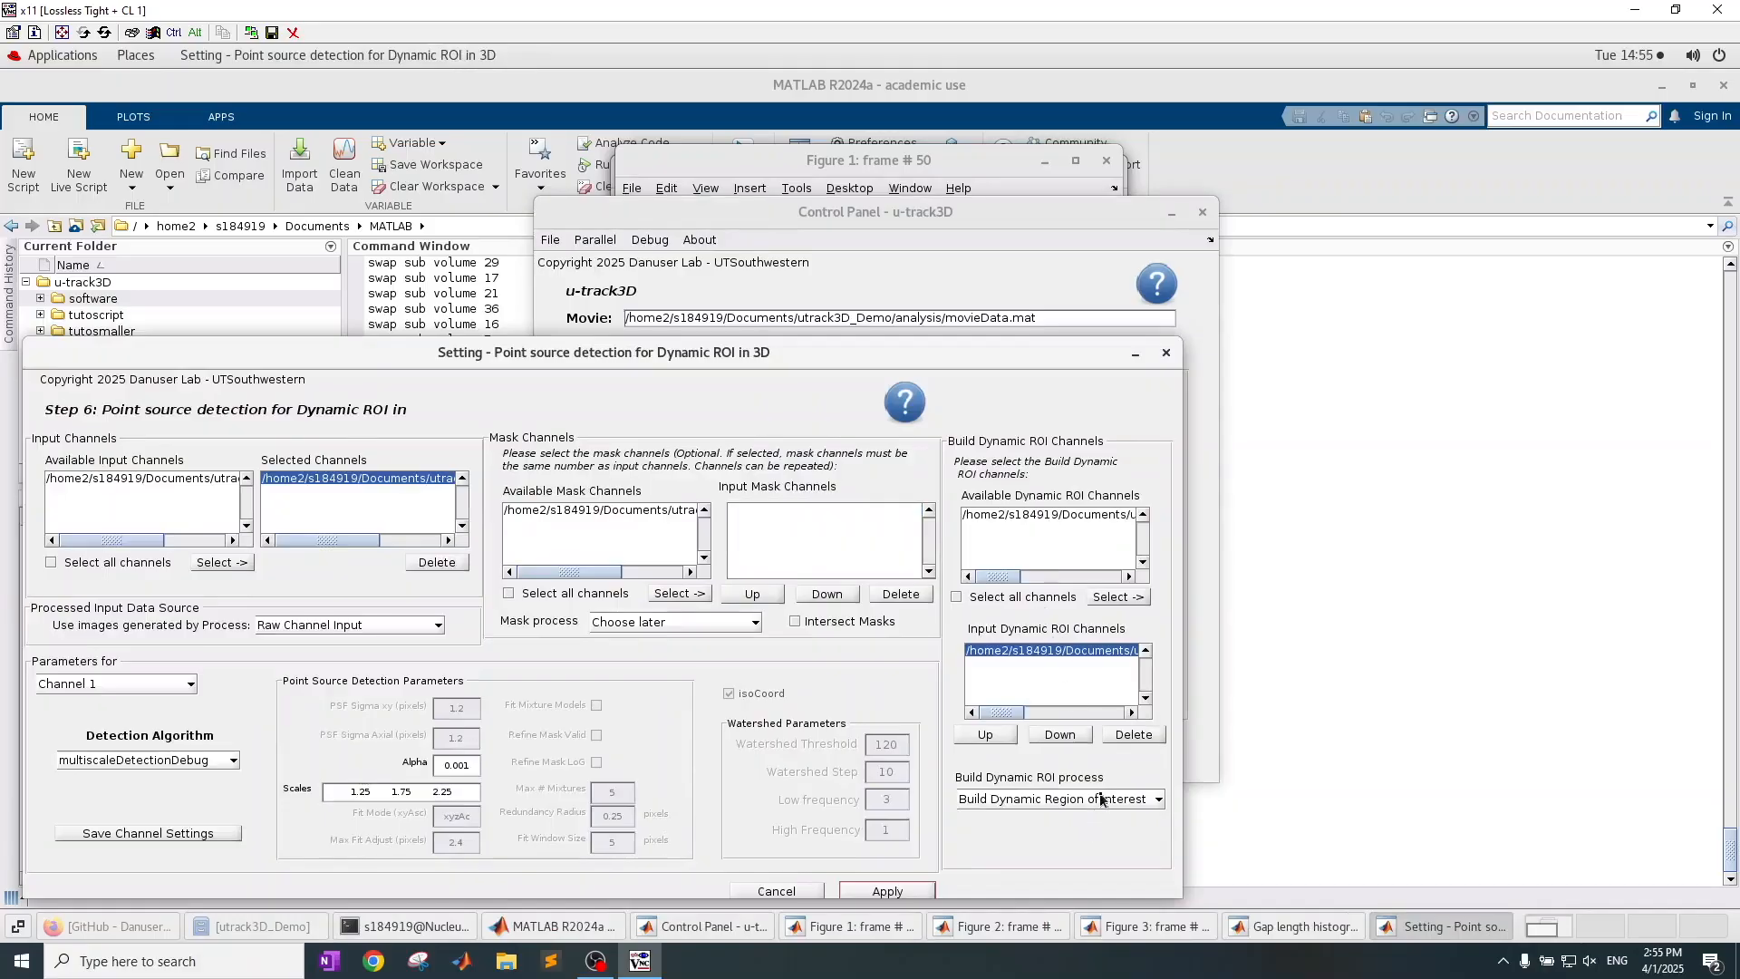
{"action": "left_click", "coordinate": [1103, 798]}
{"action": "left_click", "coordinate": [1060, 813]}
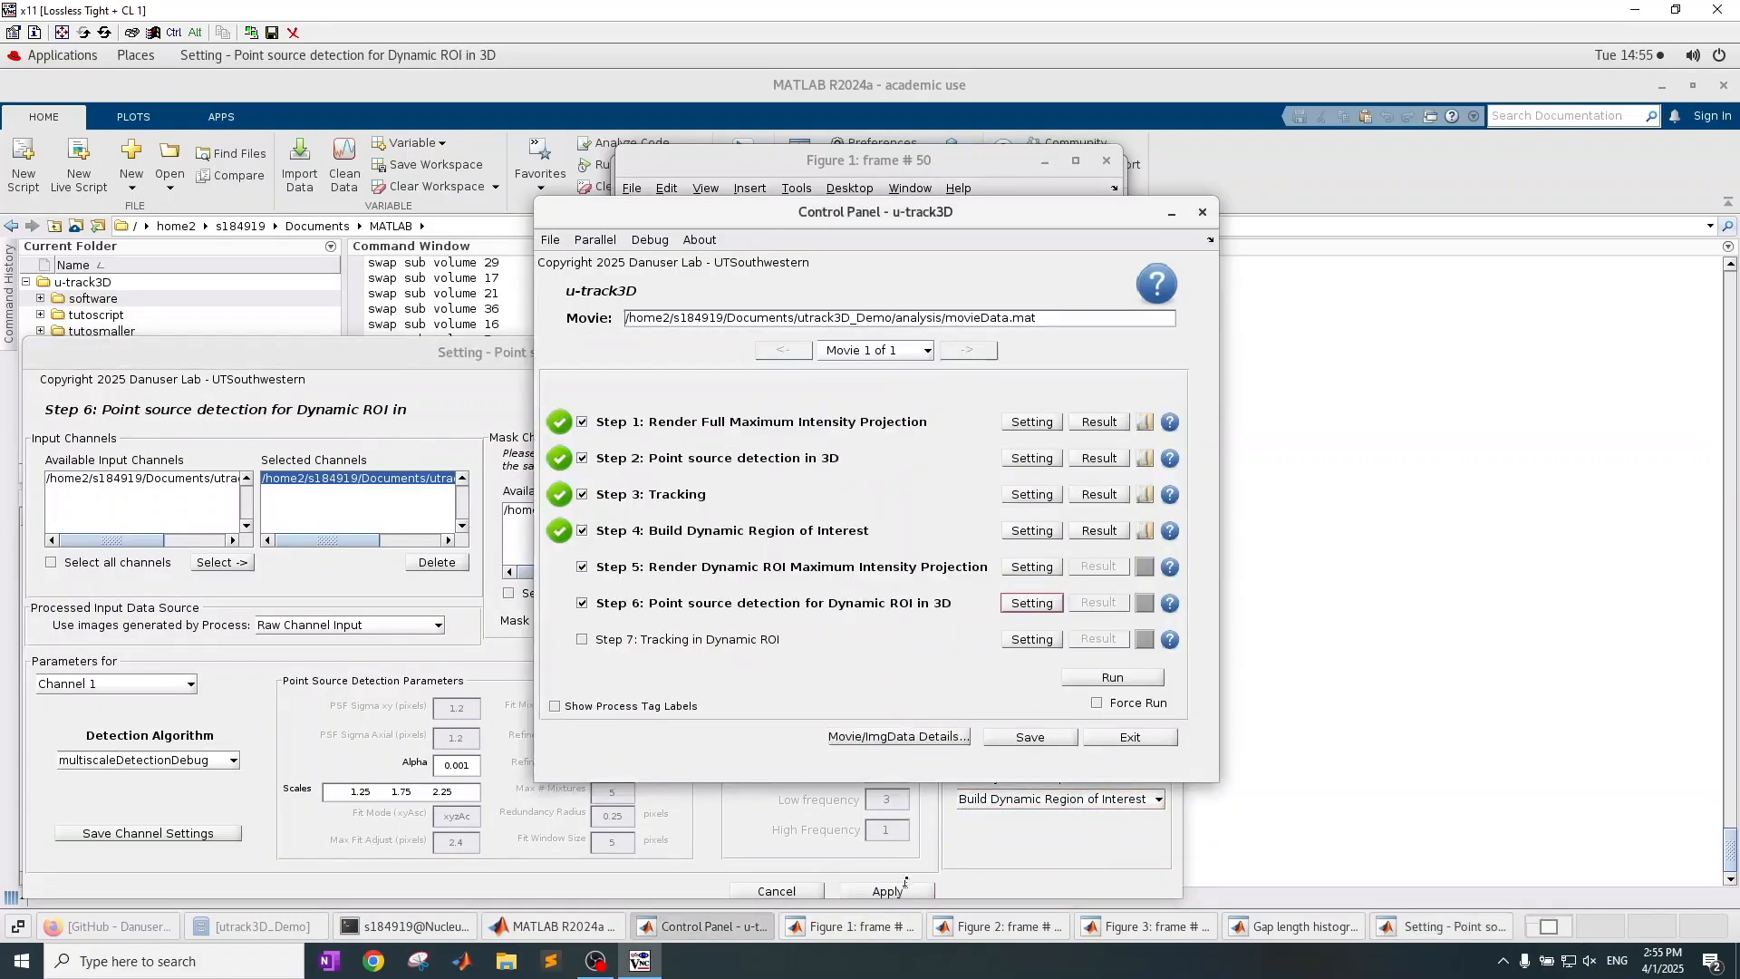
{"action": "left_click", "coordinate": [888, 891]}
- Apply the default settings for Step 7: Tracking in Dynamic ROI, and run Steps 5 to 7 on the movie
{"action": "left_click", "coordinate": [1033, 640]}
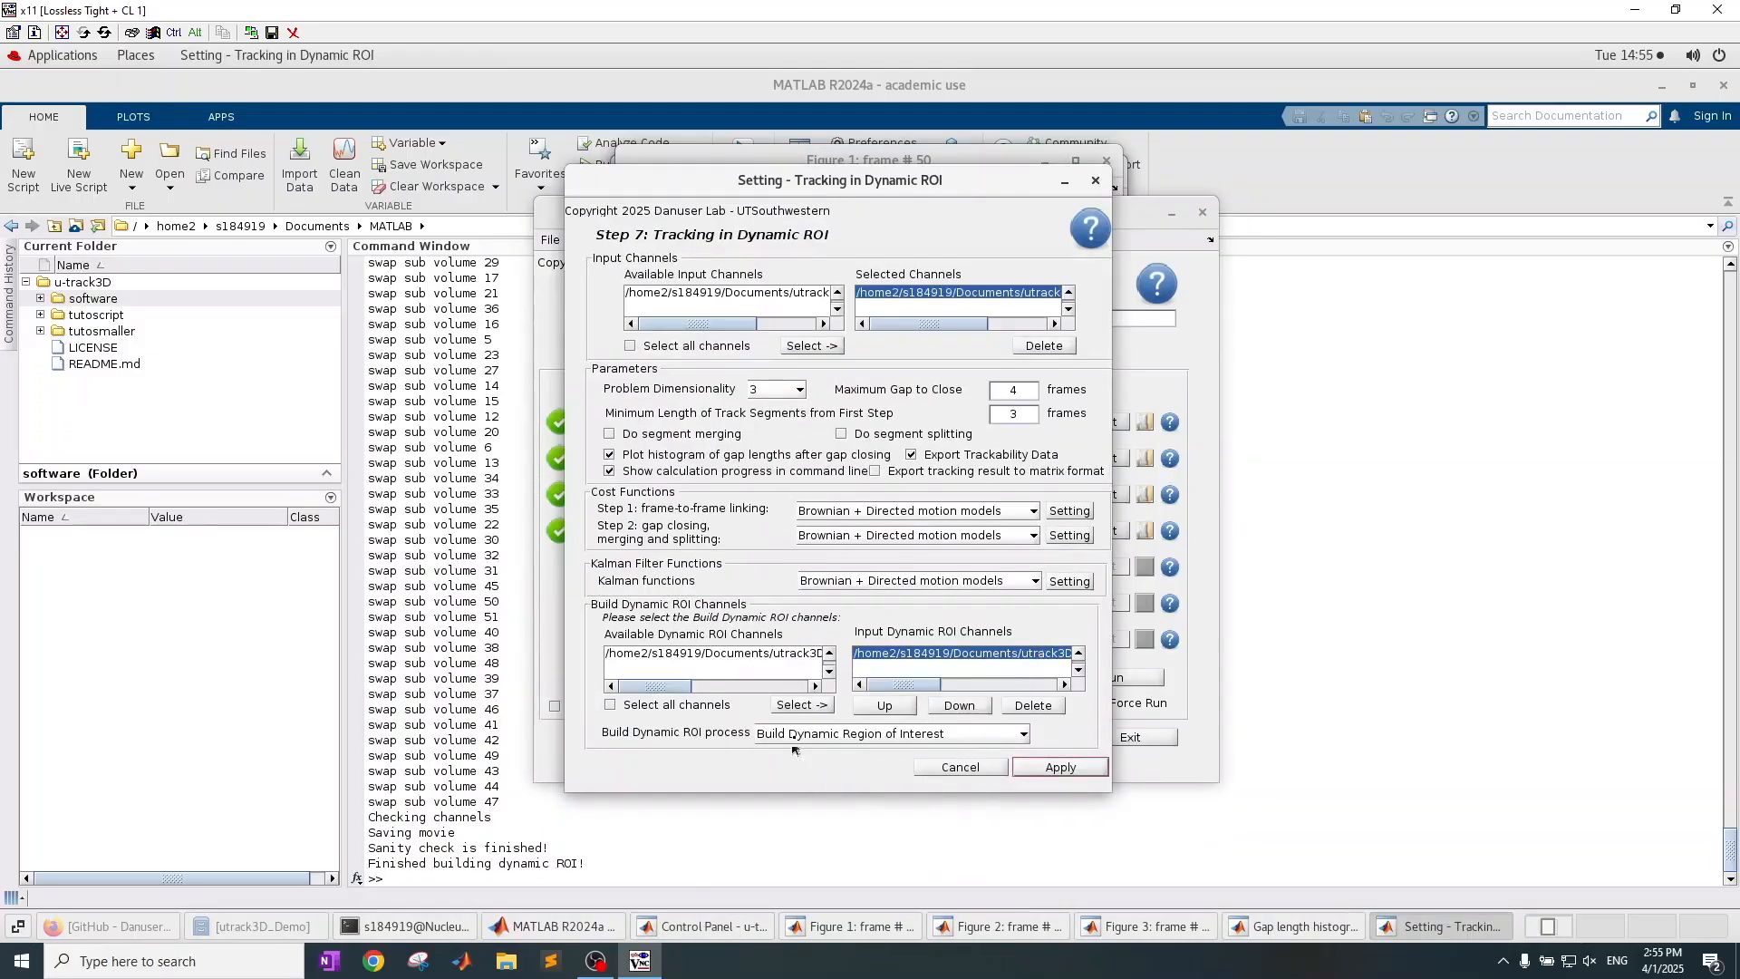
{"action": "left_click", "coordinate": [1058, 768]}
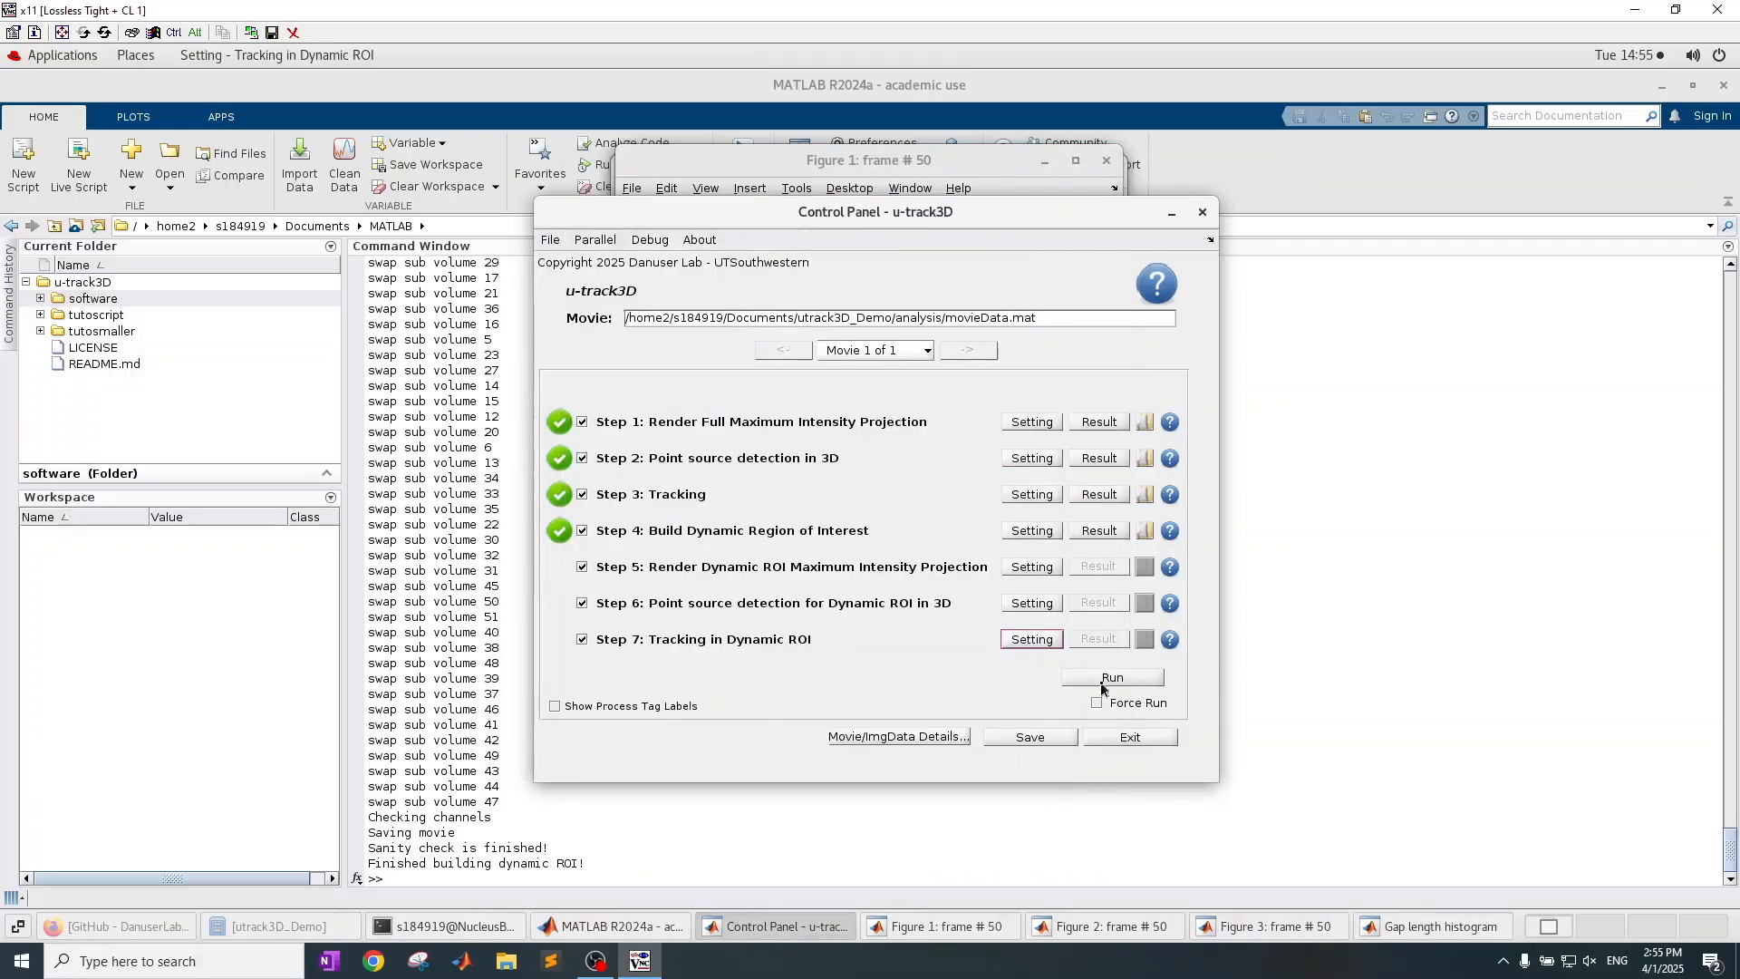
{"action": "left_click", "coordinate": [1104, 681]}
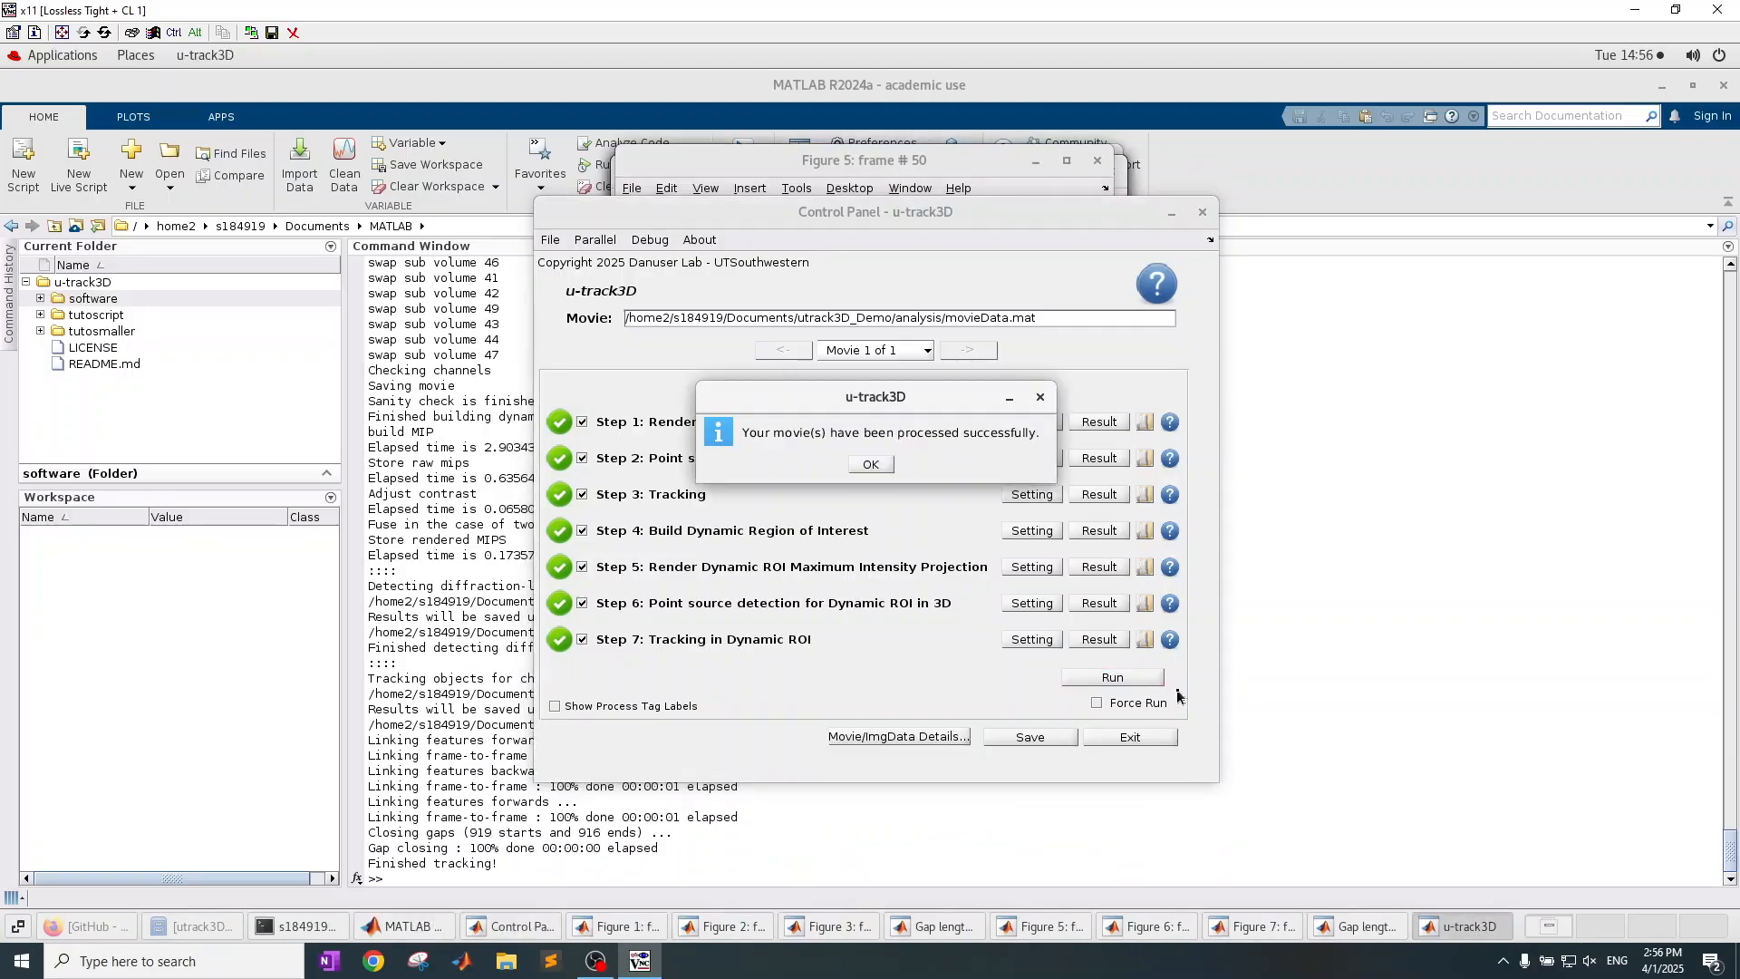
{"action": "left_click", "coordinate": [869, 466]}
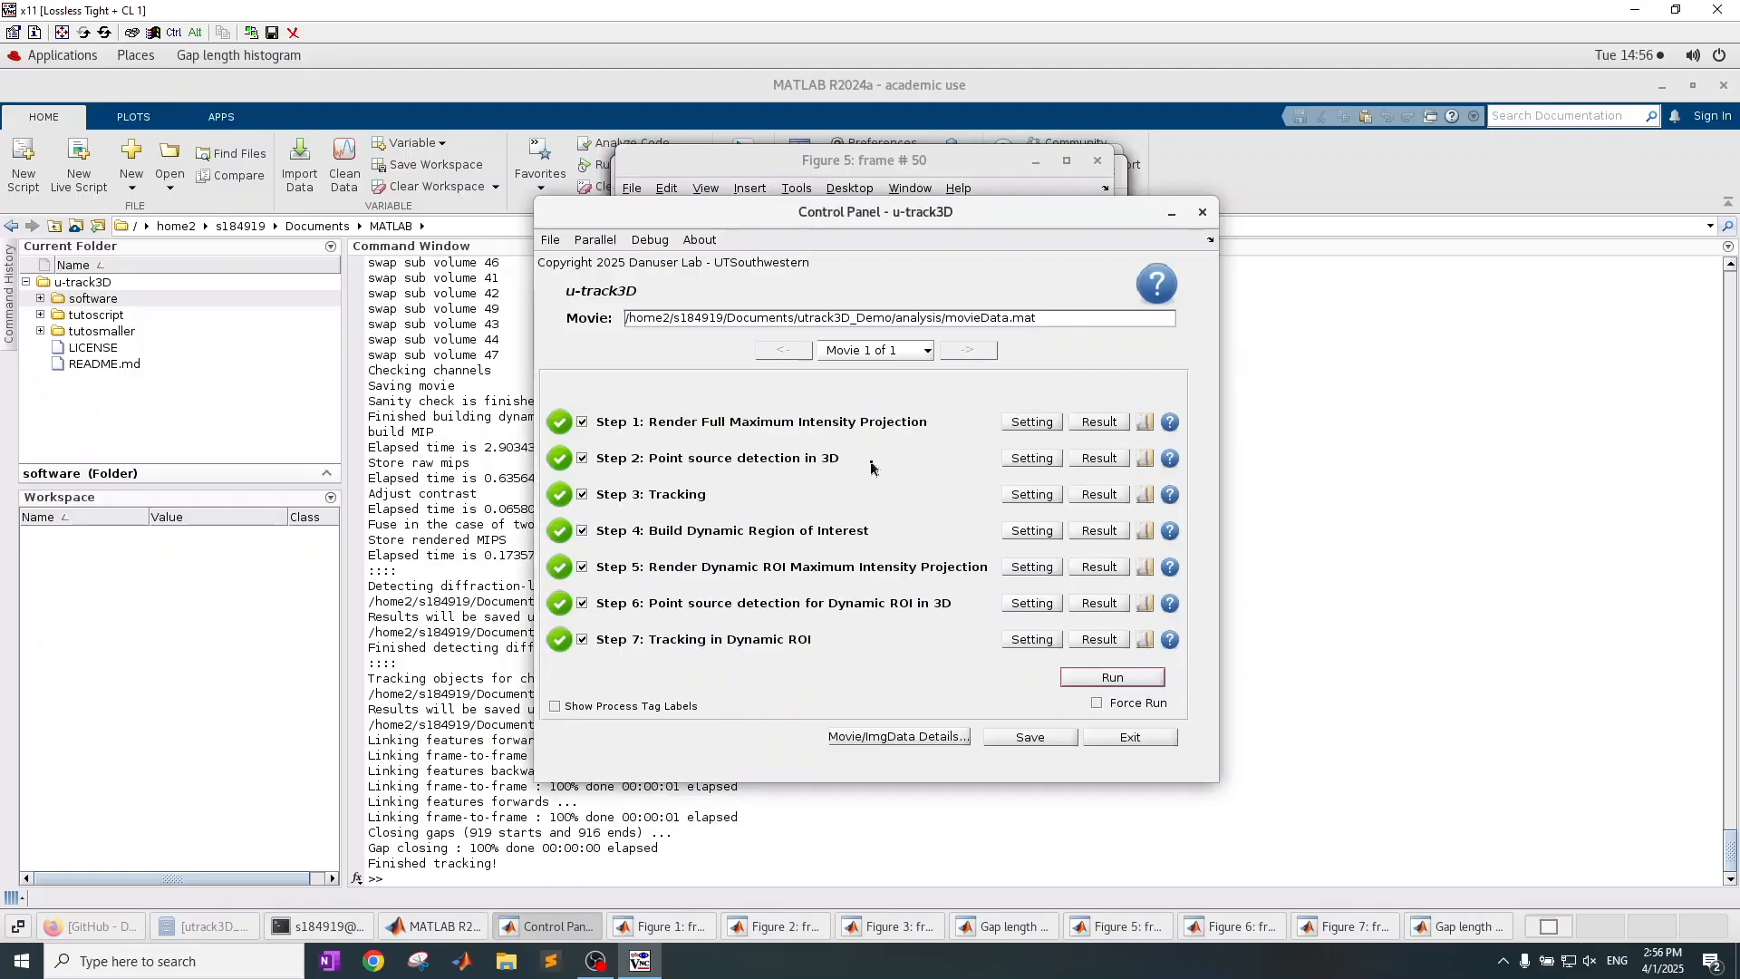
- Open the Step 7 result in an enlarged Movie window and display the dynamic ROI maximum intensity projection in the three-view layout
{"action": "left_click", "coordinate": [1108, 642]}
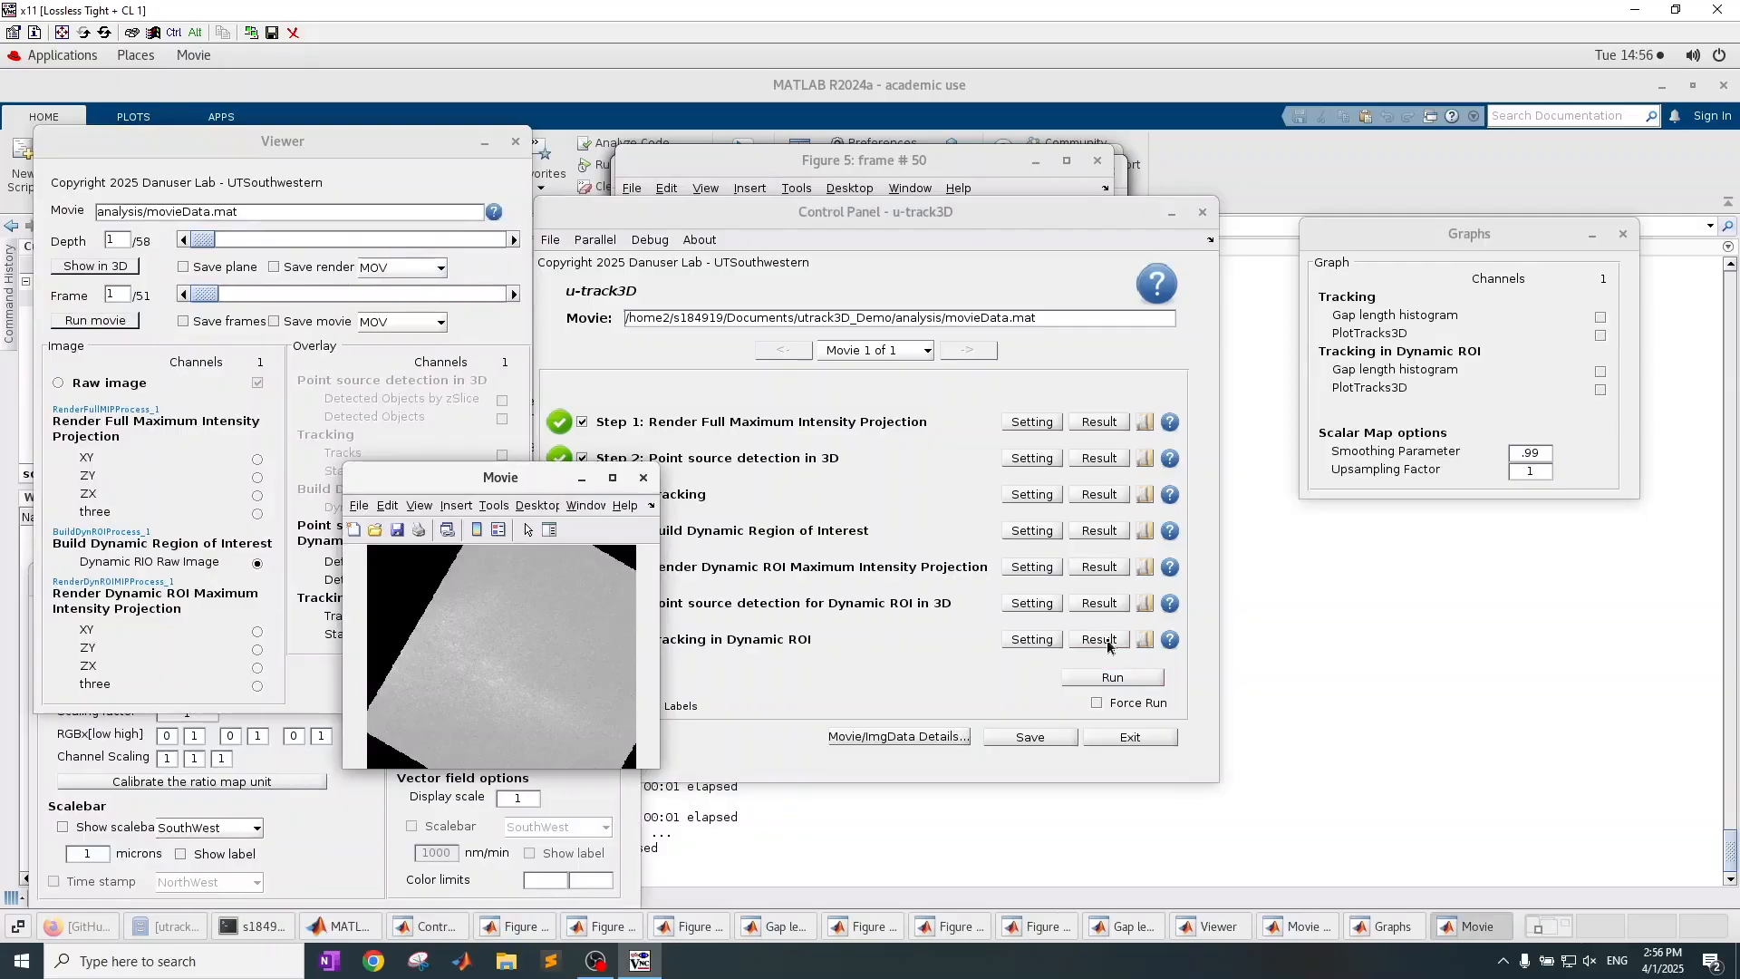
{"action": "left_click_drag", "start_coordinate": [406, 473], "coordinate": [678, 202]}
{"action": "left_click_drag", "start_coordinate": [926, 494], "coordinate": [1104, 678]}
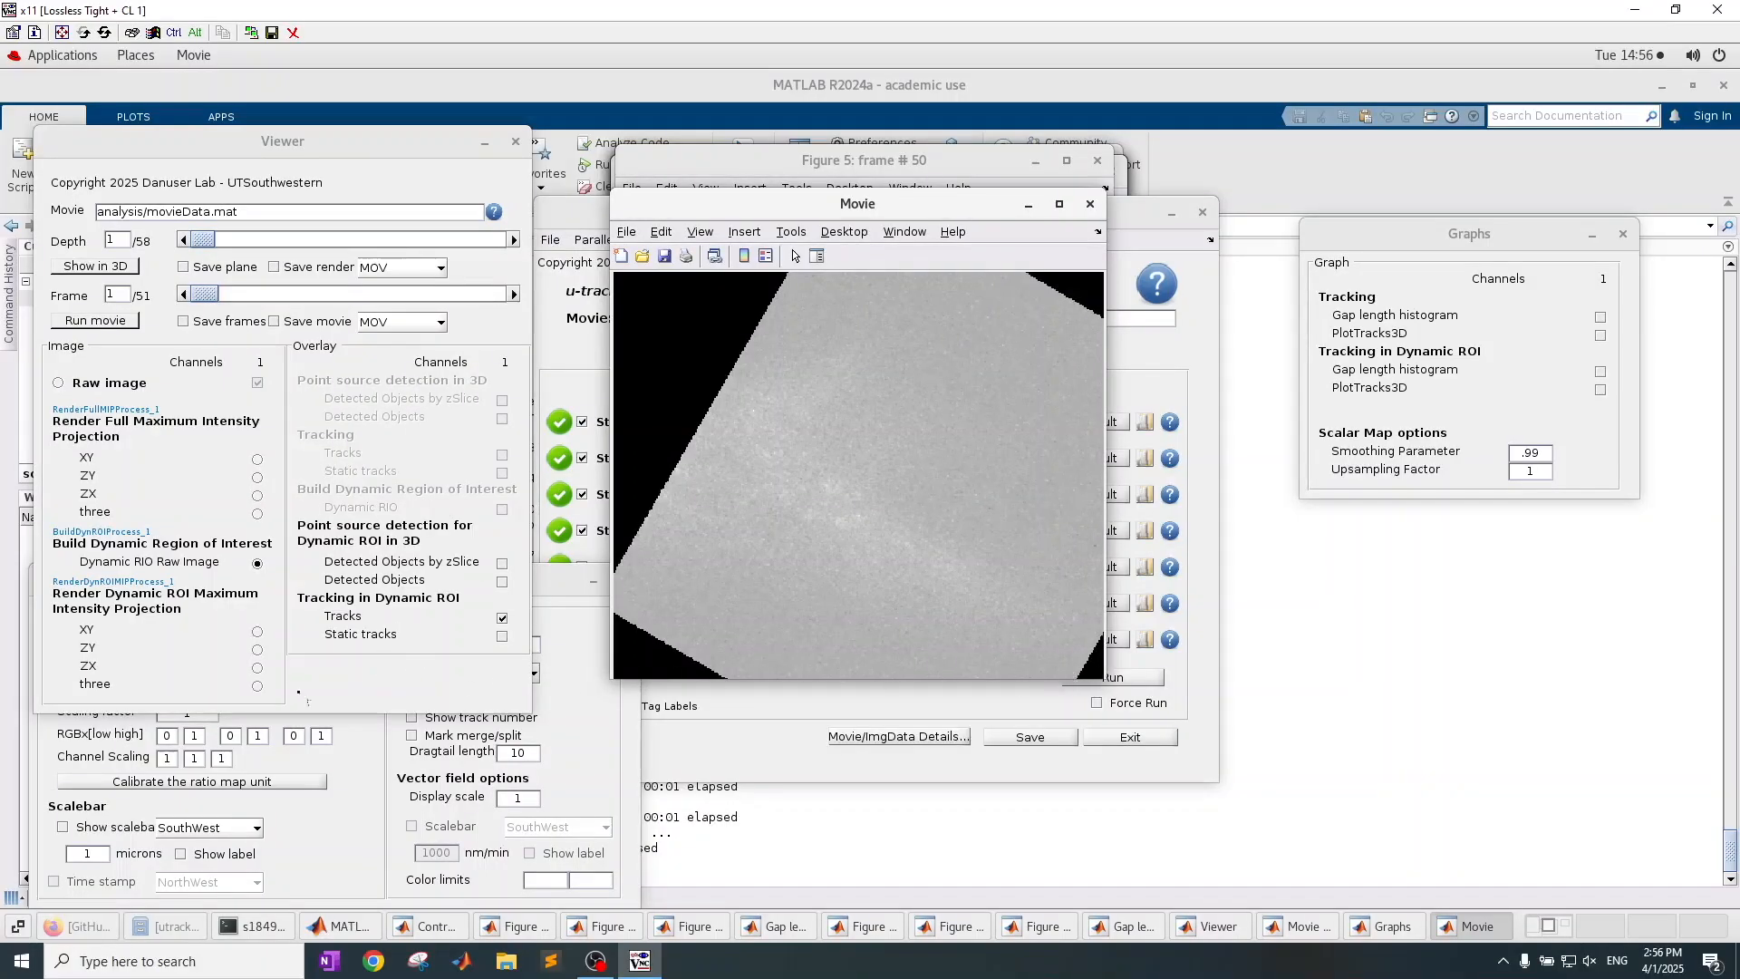
{"action": "left_click", "coordinate": [258, 689]}
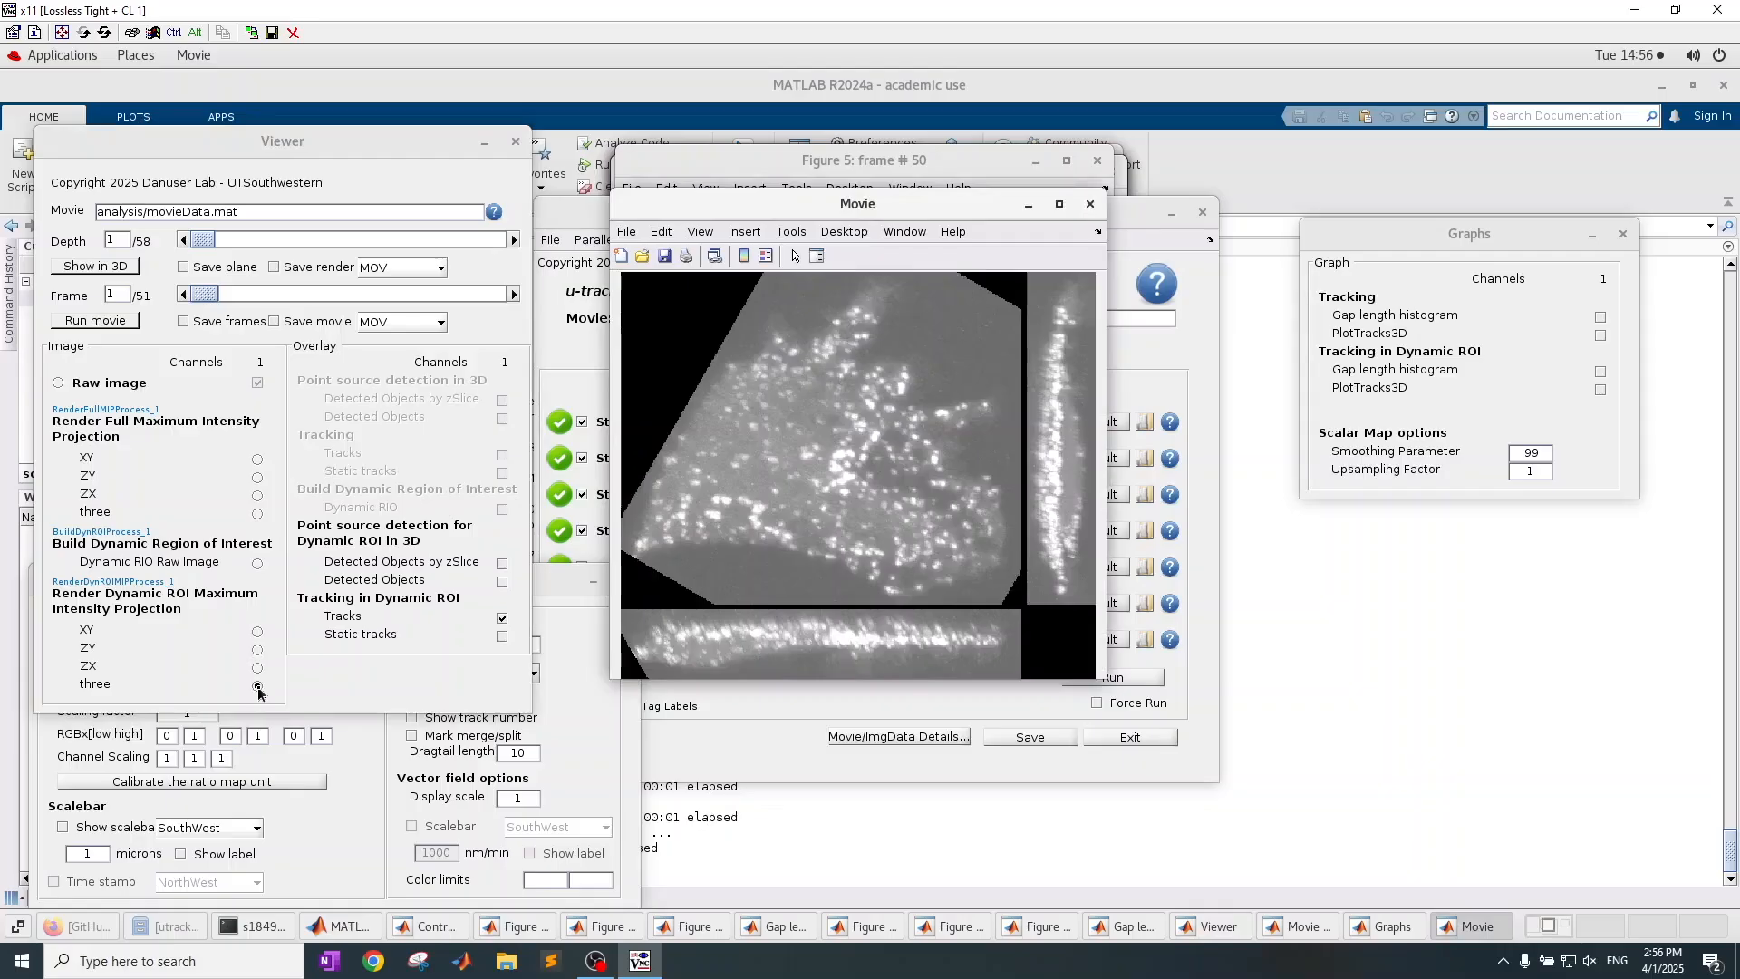
- Replace the Tracks overlay for Tracking in Dynamic ROI with Static tracks and play the movie to frame 51
{"action": "left_click", "coordinate": [502, 617]}
{"action": "left_click", "coordinate": [502, 638]}
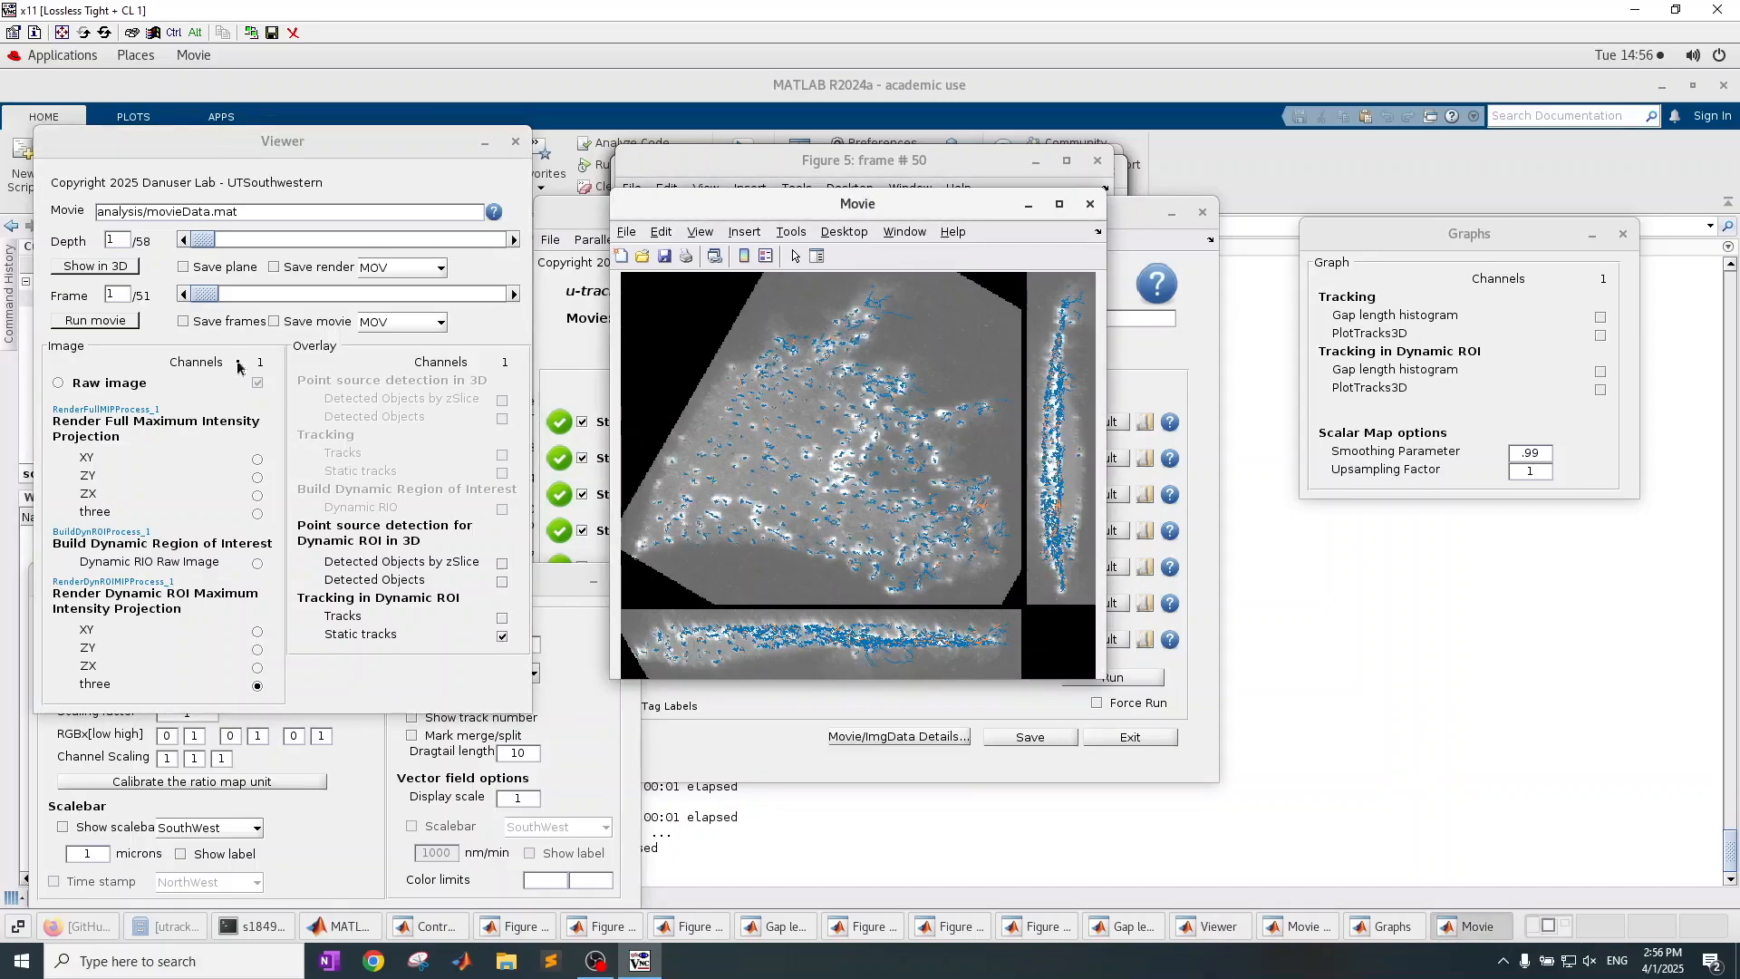
{"action": "left_click", "coordinate": [95, 320]}
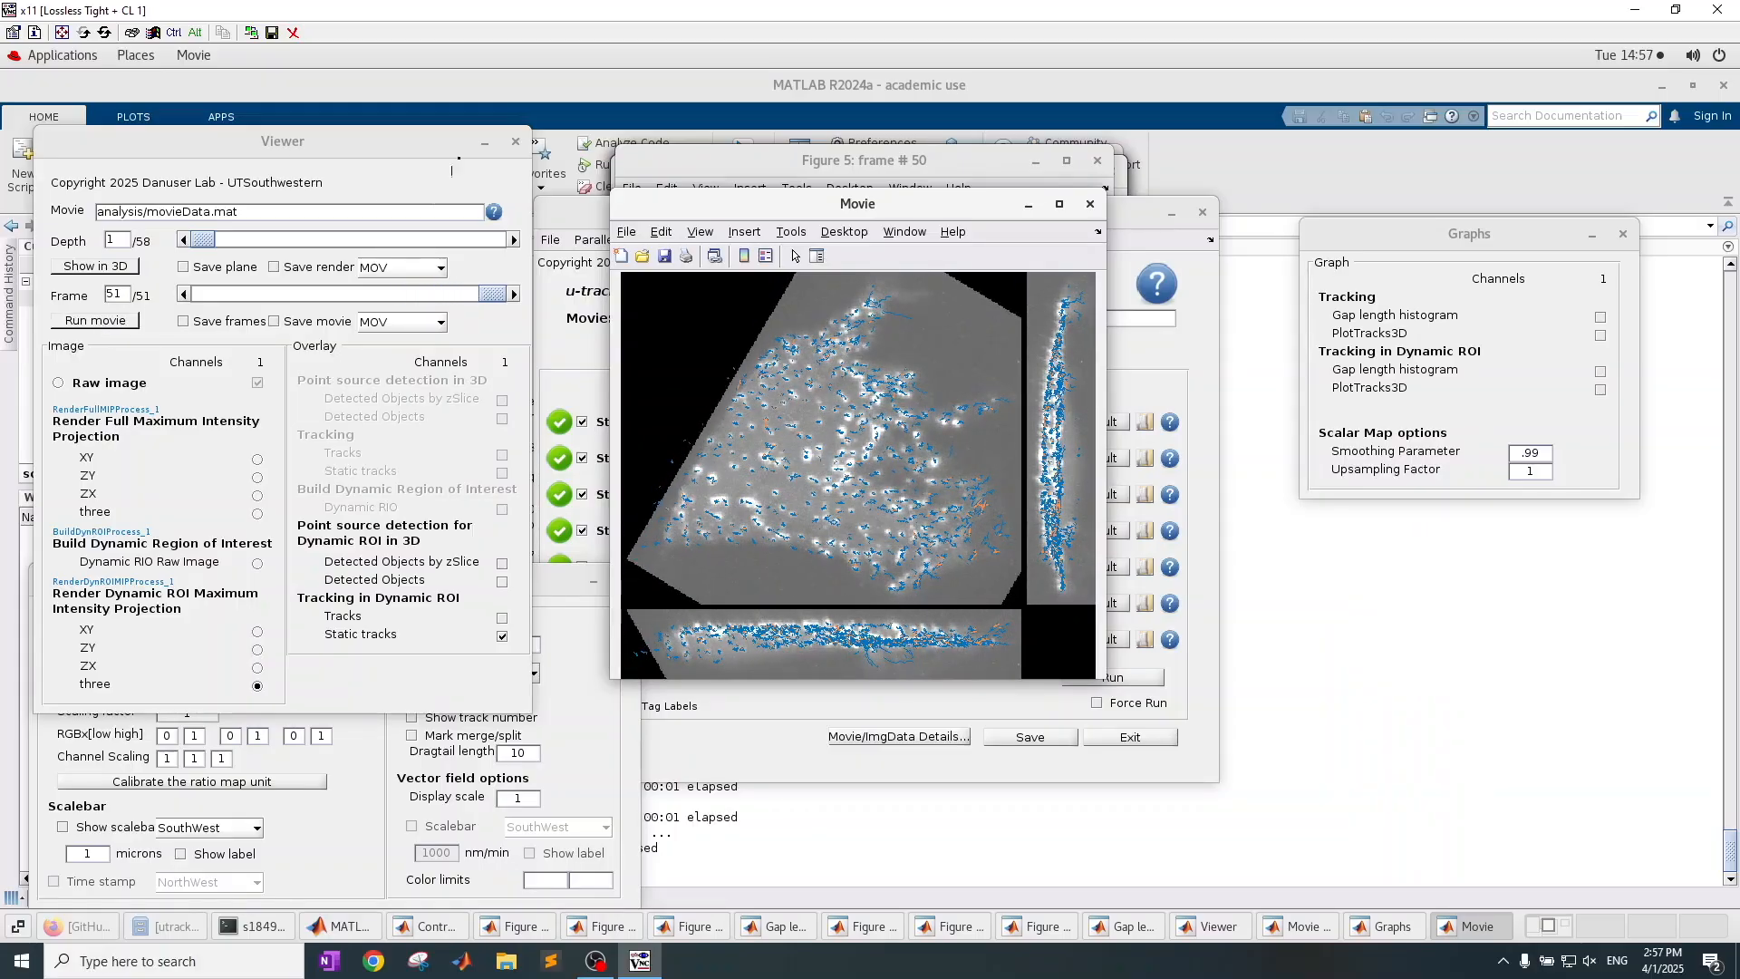
- Close the result viewer and exit the u-track3D control panel
{"action": "left_click", "coordinate": [515, 142]}
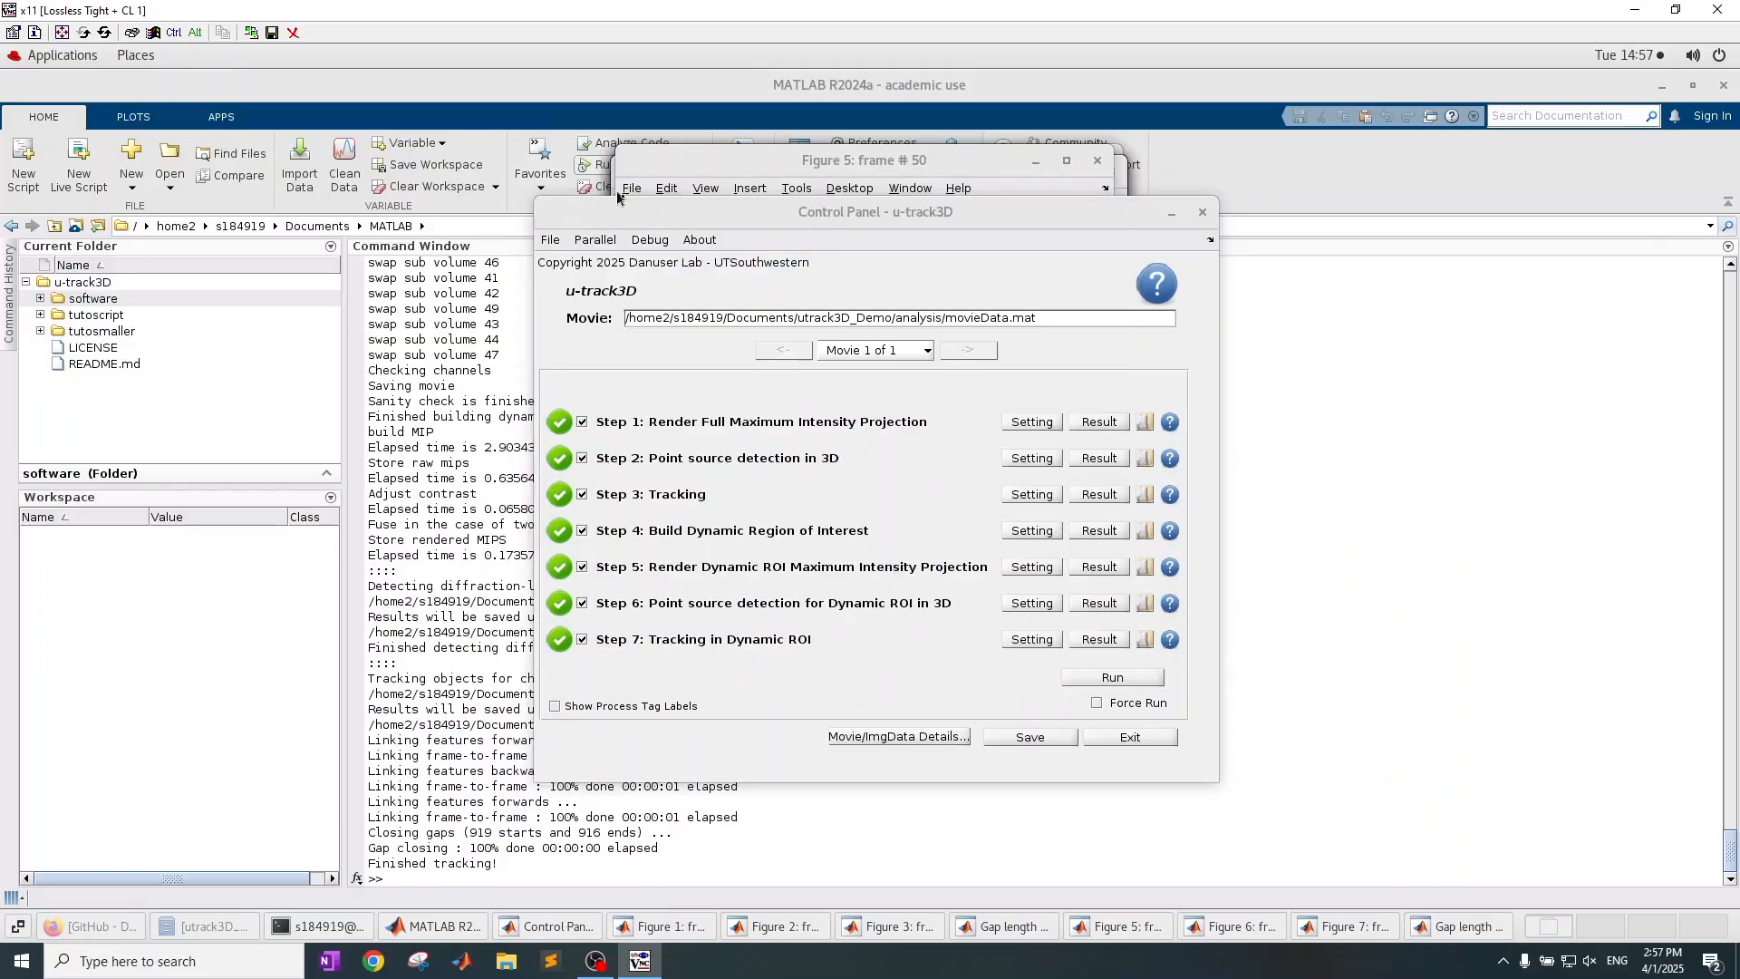
{"action": "left_click", "coordinate": [1154, 742]}
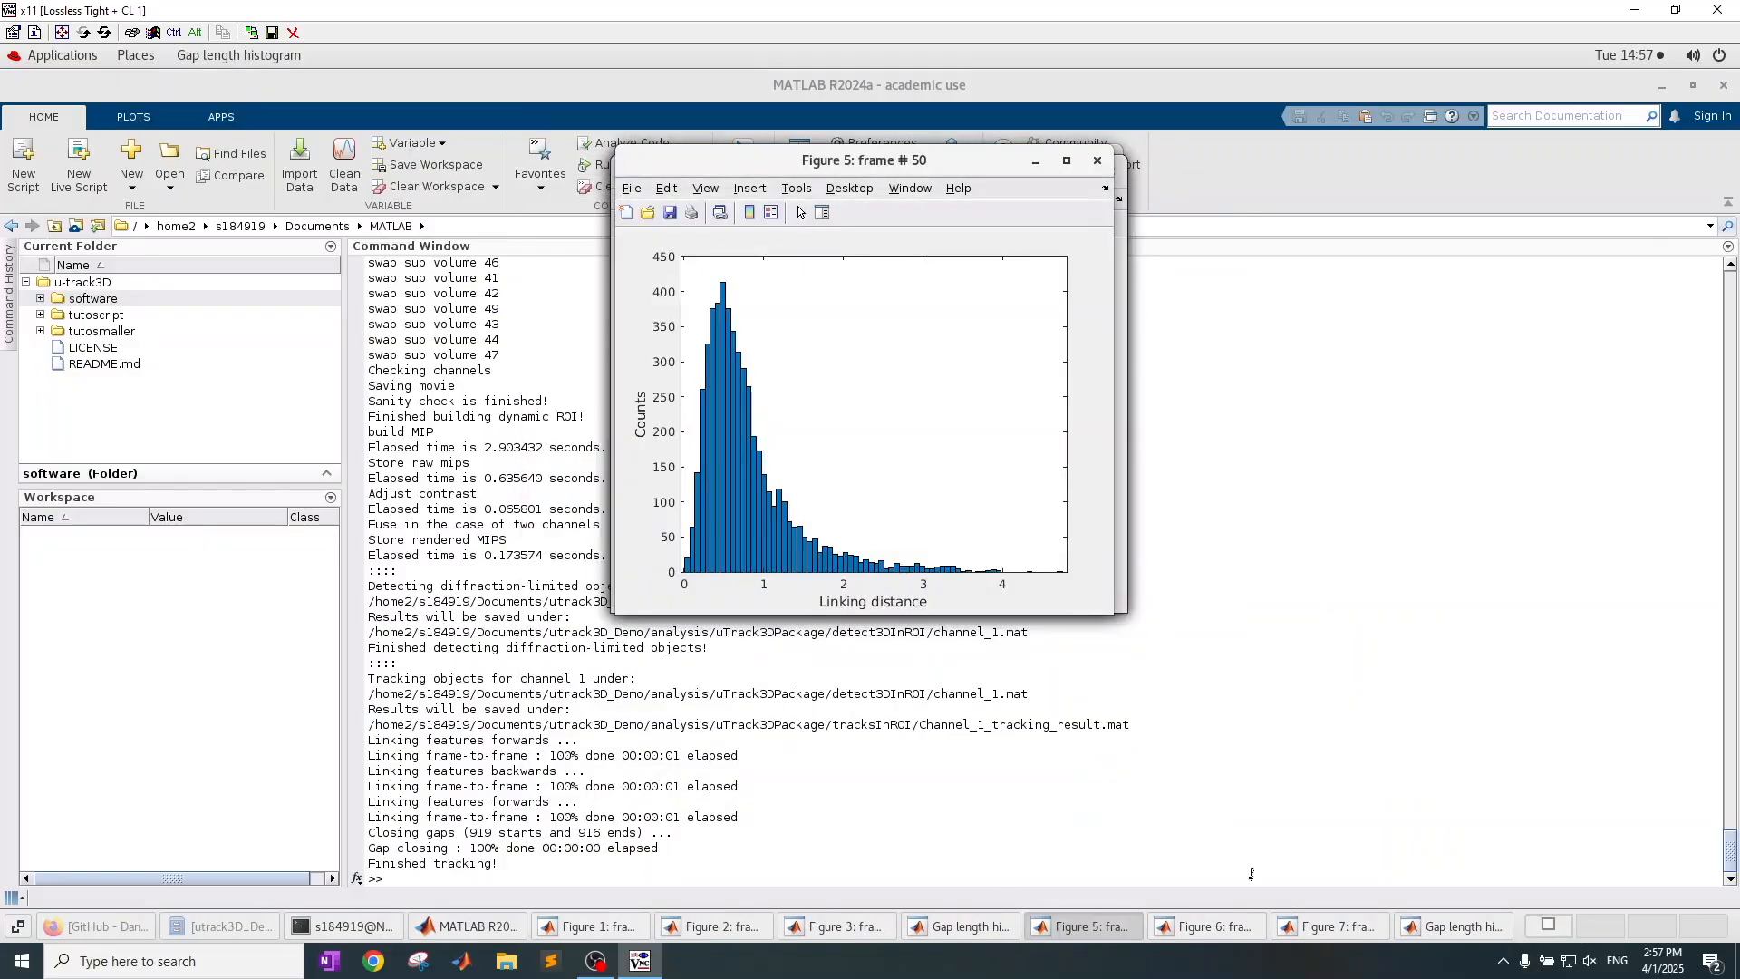